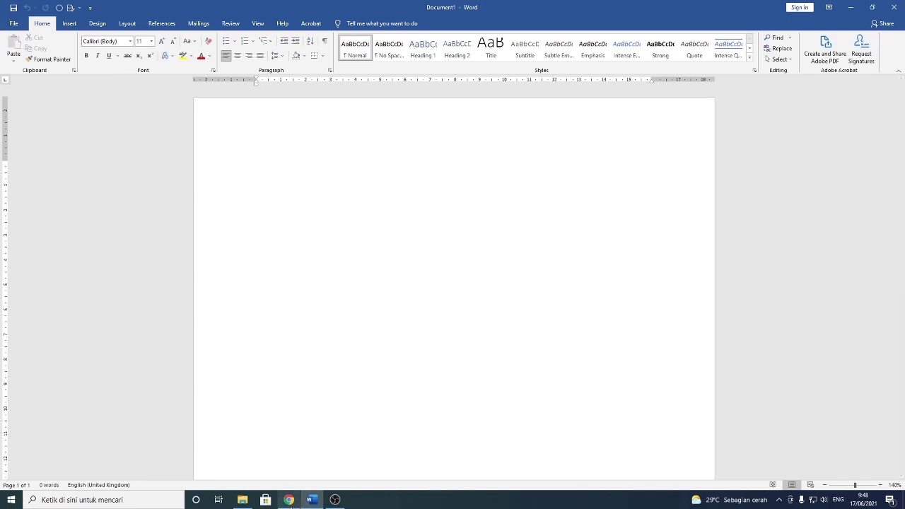
Switch to Chrome, search the web for google scholar and open the Google Scholar site.
{"action": "left_click", "coordinate": [288, 500]}
{"action": "left_click", "coordinate": [141, 24]}
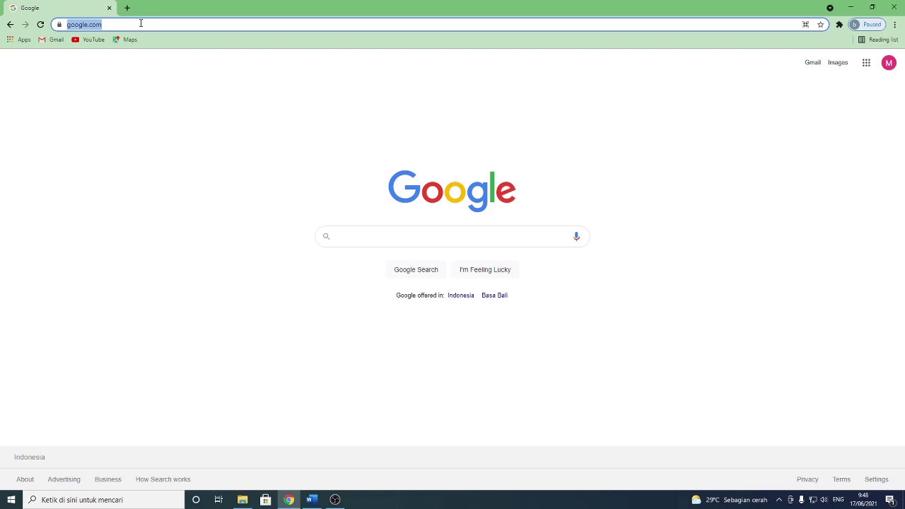
{"action": "type", "text": "google"}
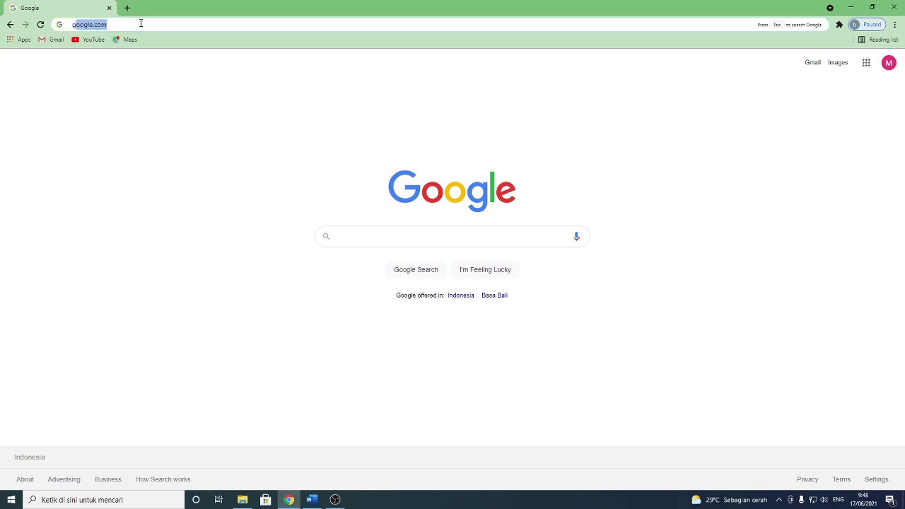
{"action": "type", "text": " scoolar"}
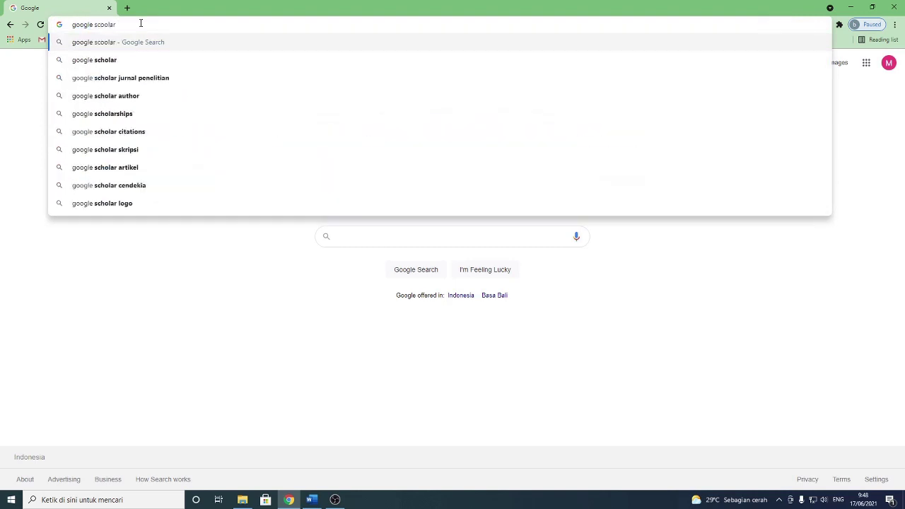
{"action": "left_click", "coordinate": [139, 60]}
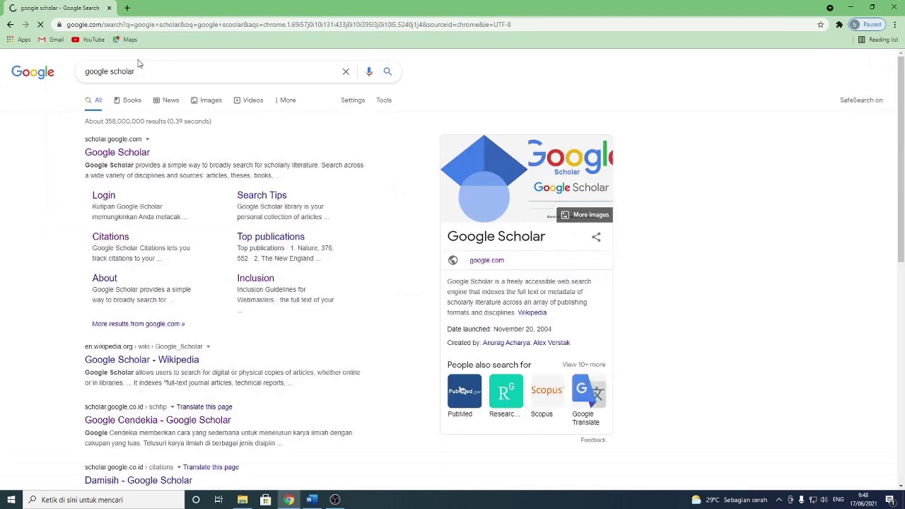
{"action": "left_click", "coordinate": [138, 155]}
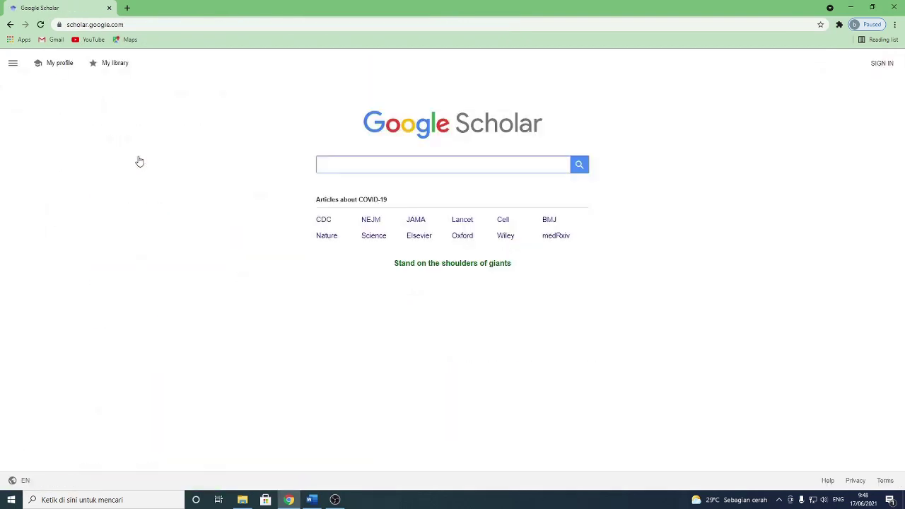
Search Google Scholar for the previously used full author name and open the article "Evaluasi Pengelolaan Teknologi TPS 3R di Desa Wisata Religi Gunungpring Kabupaten Magelang".
{"action": "left_click", "coordinate": [353, 165]}
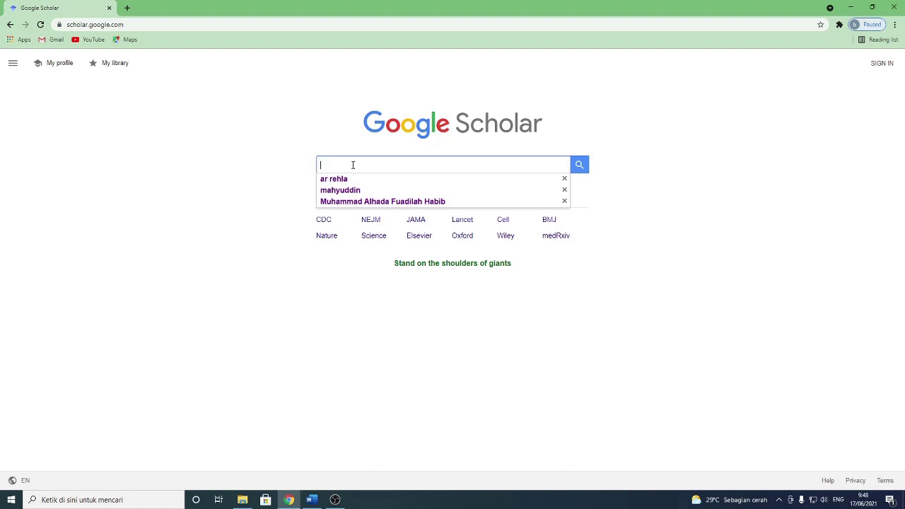
{"action": "left_click", "coordinate": [398, 201]}
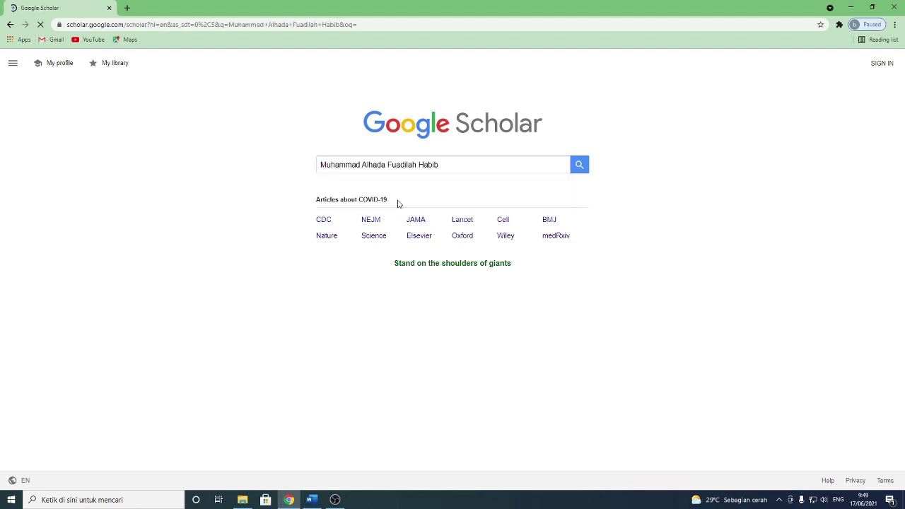
{"action": "scroll", "coordinate": [398, 204], "scroll_direction": "down", "scroll_amount": 1}
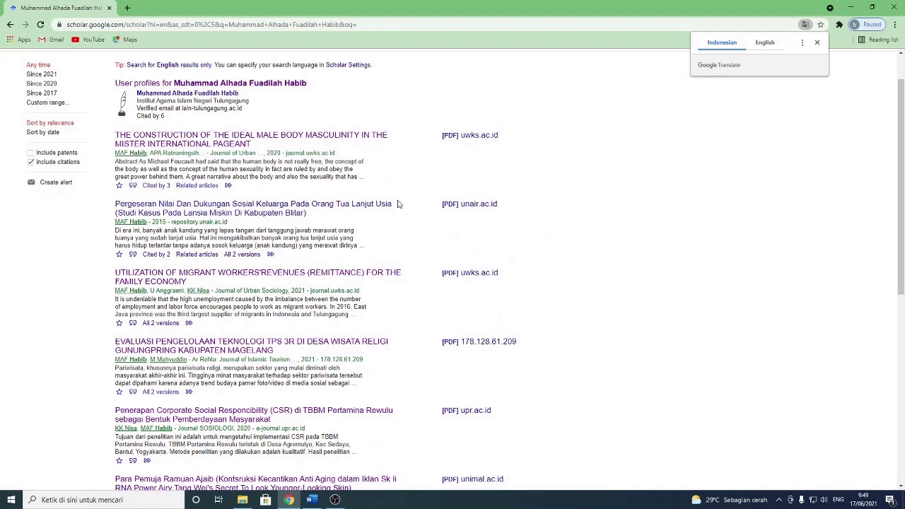
{"action": "scroll", "coordinate": [398, 204], "scroll_direction": "down", "scroll_amount": 2}
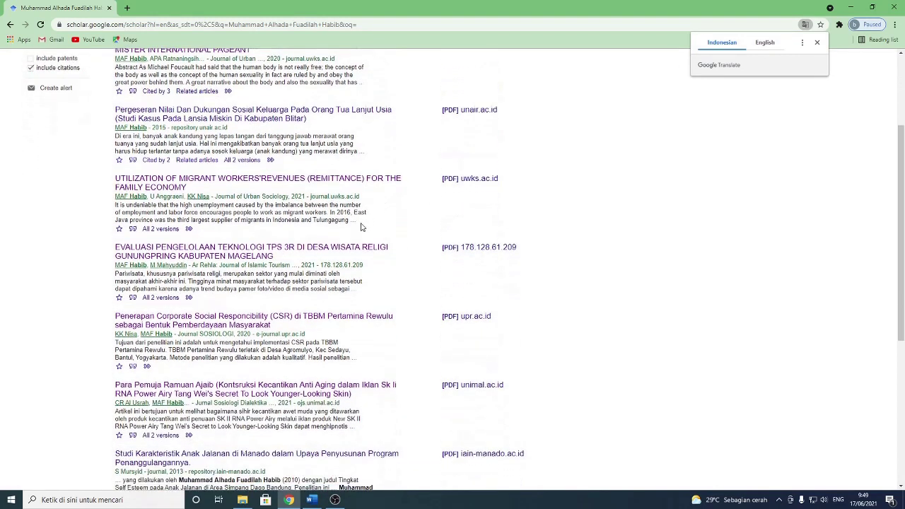
{"action": "scroll", "coordinate": [329, 244], "scroll_direction": "down", "scroll_amount": 1}
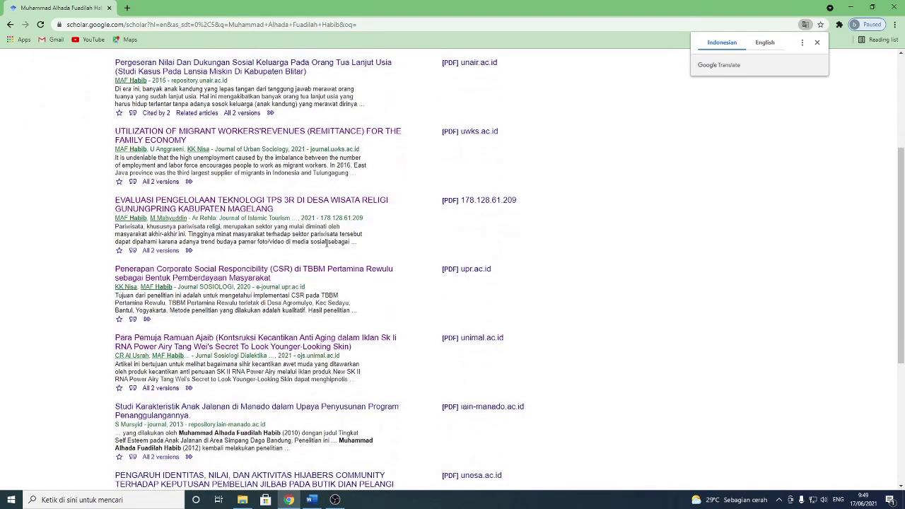
{"action": "scroll", "coordinate": [328, 244], "scroll_direction": "down", "scroll_amount": 3}
{"action": "scroll", "coordinate": [328, 247], "scroll_direction": "down", "scroll_amount": 1}
{"action": "scroll", "coordinate": [283, 213], "scroll_direction": "up", "scroll_amount": 7}
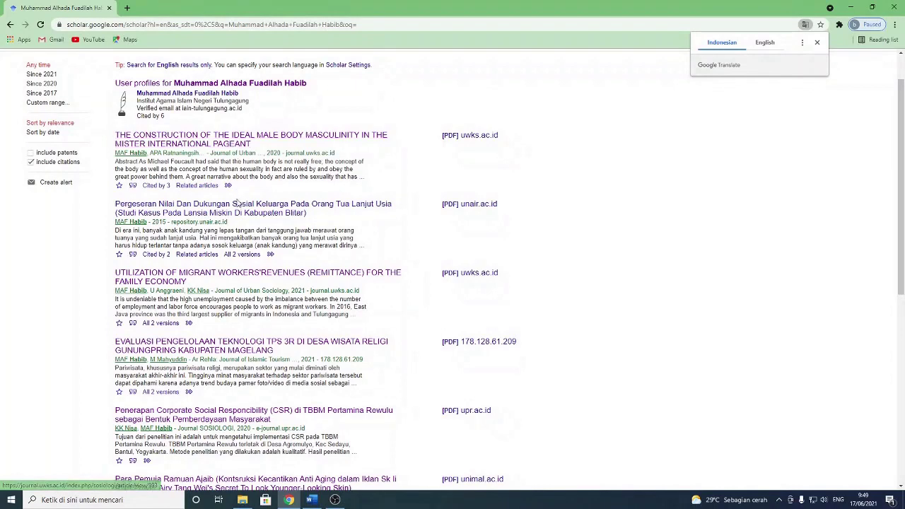
{"action": "scroll", "coordinate": [240, 225], "scroll_direction": "down", "scroll_amount": 1}
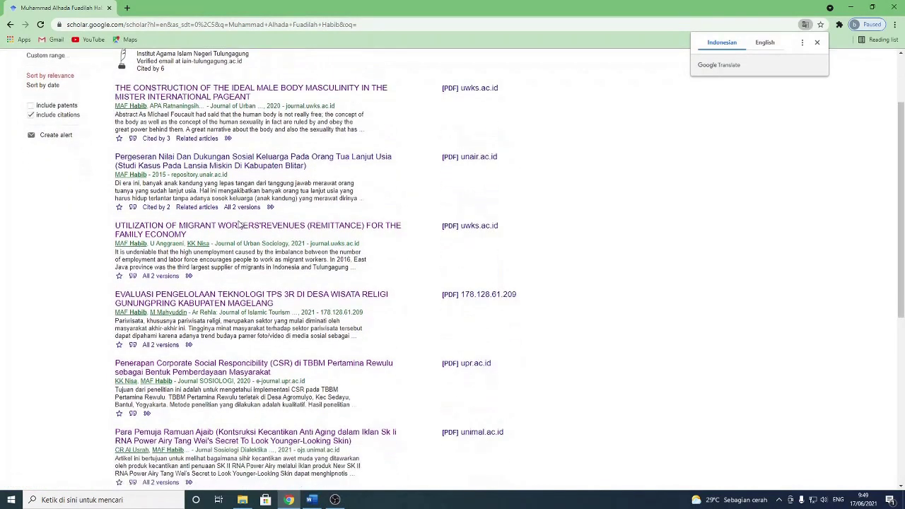
{"action": "left_click", "coordinate": [247, 303]}
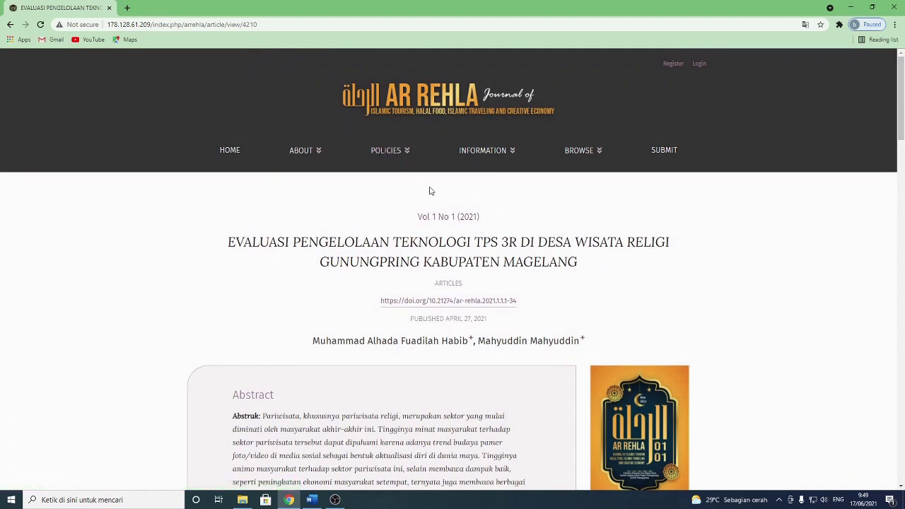
Open the PDF version of the article from below its abstract and keywords.
{"action": "scroll", "coordinate": [430, 191], "scroll_direction": "down", "scroll_amount": 1}
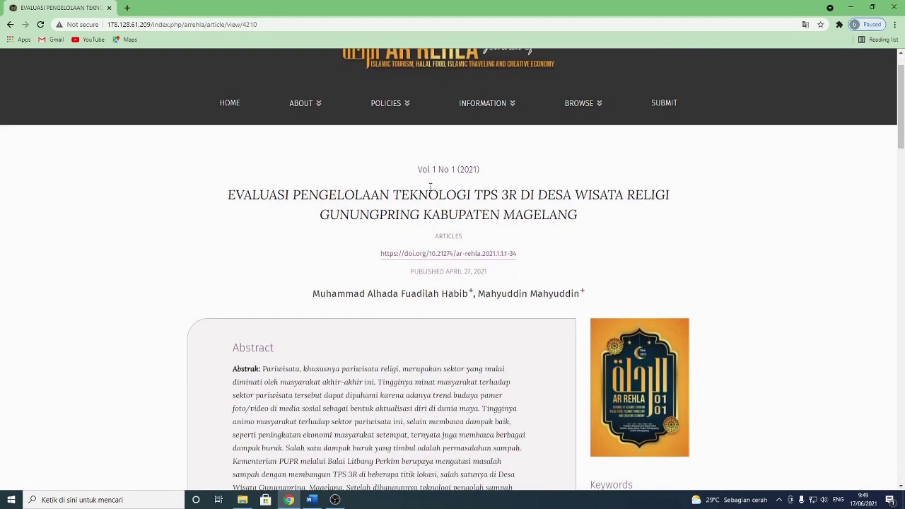
{"action": "scroll", "coordinate": [429, 188], "scroll_direction": "down", "scroll_amount": 1}
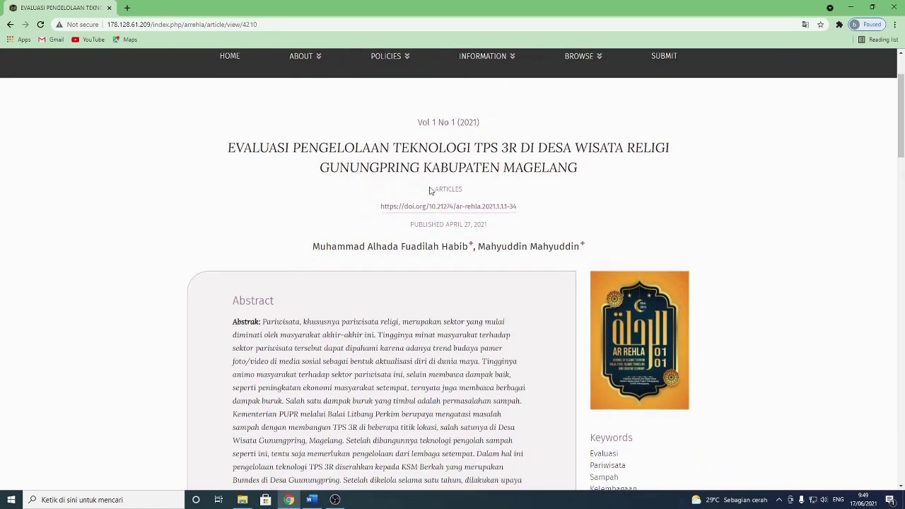
{"action": "scroll", "coordinate": [430, 191], "scroll_direction": "down", "scroll_amount": 2}
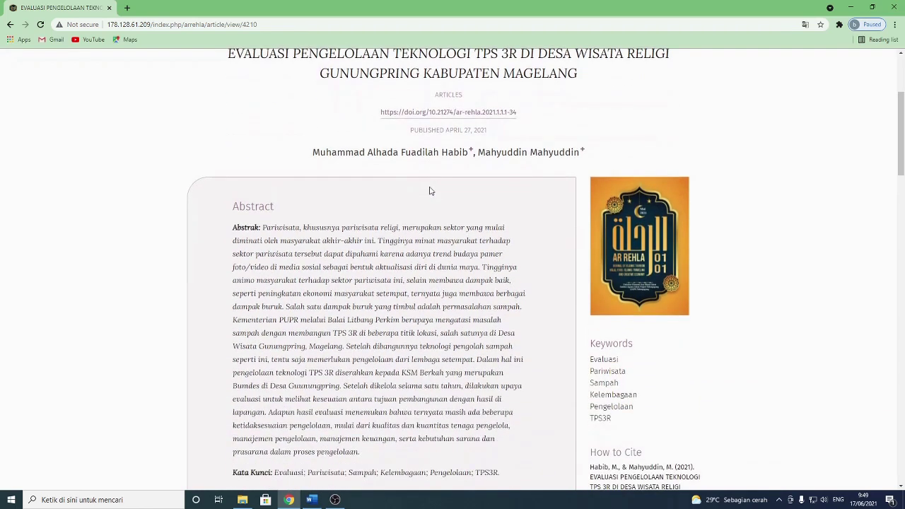
{"action": "scroll", "coordinate": [303, 263], "scroll_direction": "down", "scroll_amount": 3}
{"action": "scroll", "coordinate": [302, 263], "scroll_direction": "down", "scroll_amount": 8}
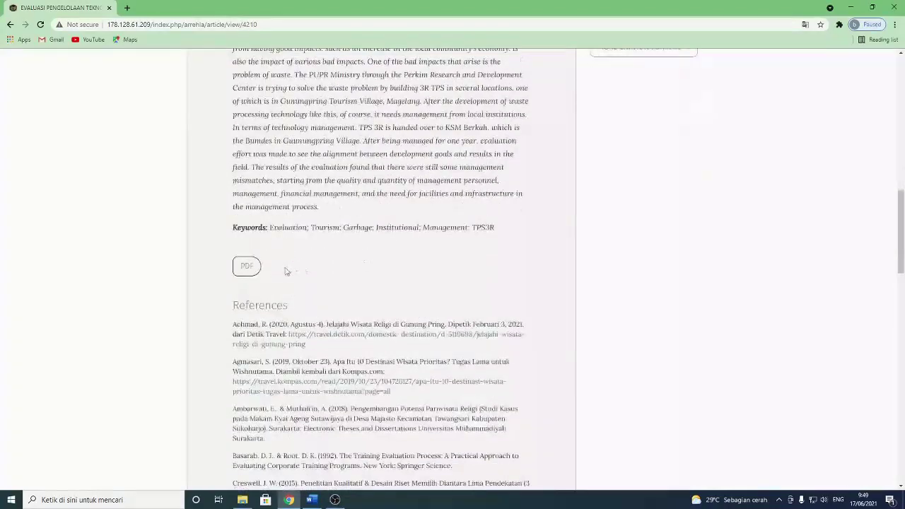
{"action": "left_click", "coordinate": [244, 266]}
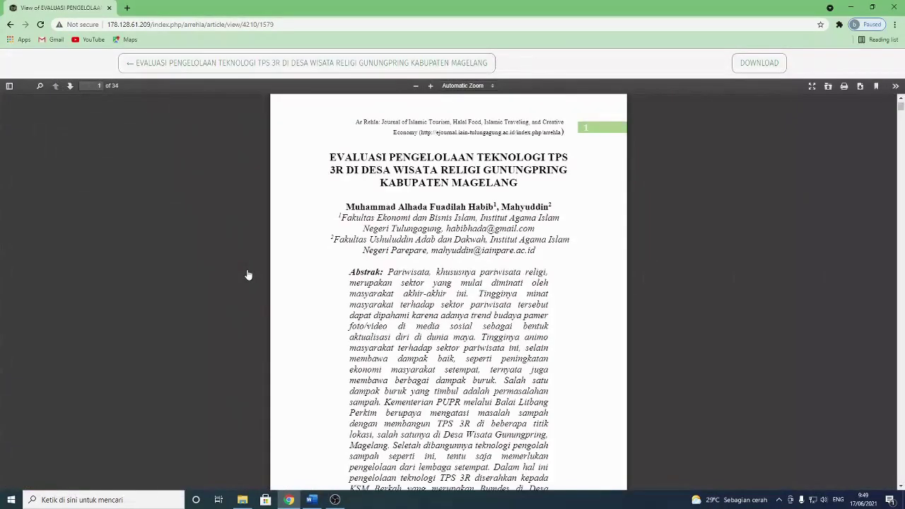
Look through the opening pages of the PDF, examining the title, authors, abstract and keywords.
{"action": "scroll", "coordinate": [436, 231], "scroll_direction": "down", "scroll_amount": 2}
{"action": "scroll", "coordinate": [436, 231], "scroll_direction": "up", "scroll_amount": 2}
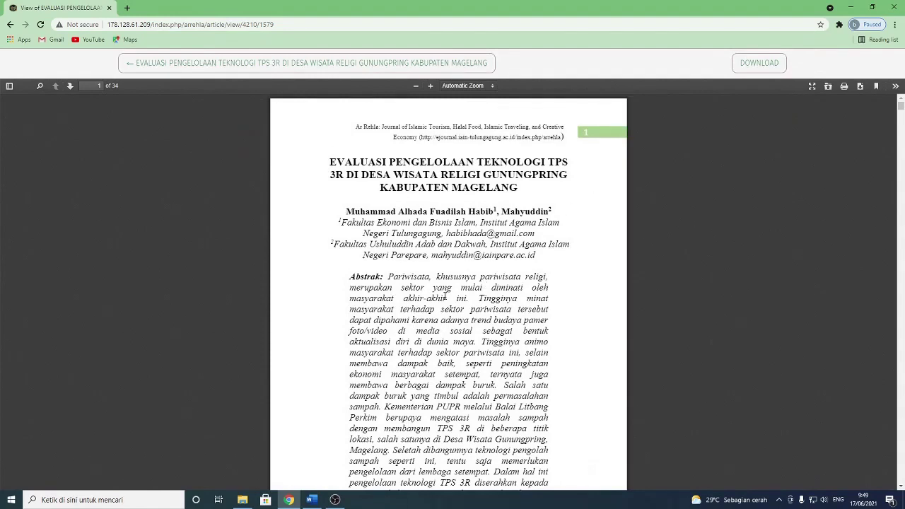
{"action": "scroll", "coordinate": [467, 295], "scroll_direction": "down", "scroll_amount": 2}
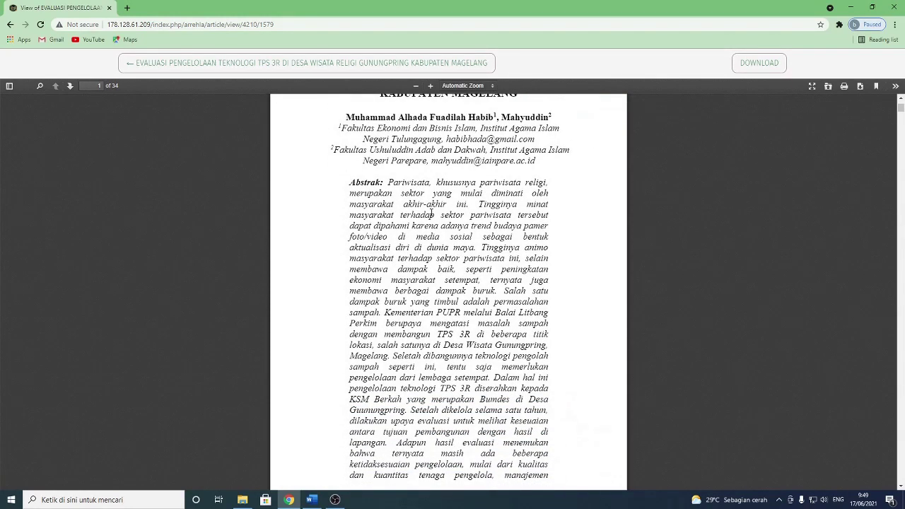
{"action": "scroll", "coordinate": [410, 196], "scroll_direction": "down", "scroll_amount": 5}
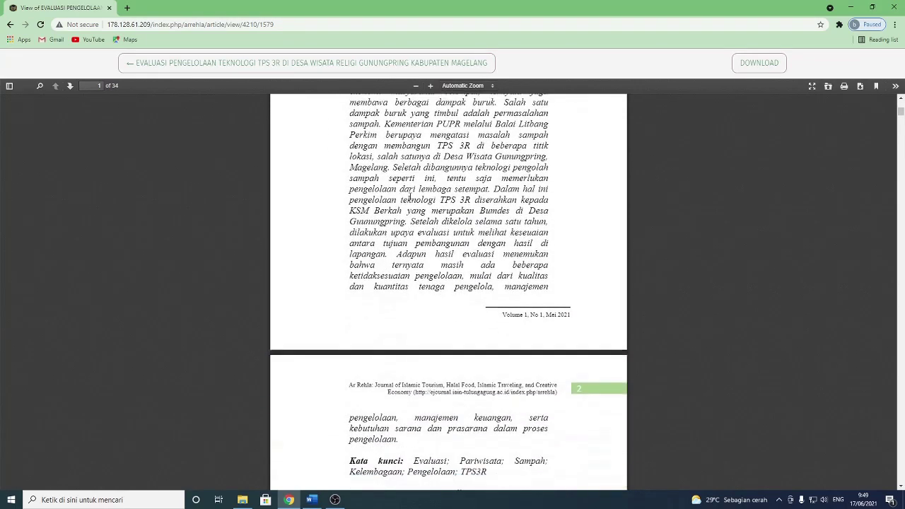
{"action": "scroll", "coordinate": [410, 196], "scroll_direction": "down", "scroll_amount": 2}
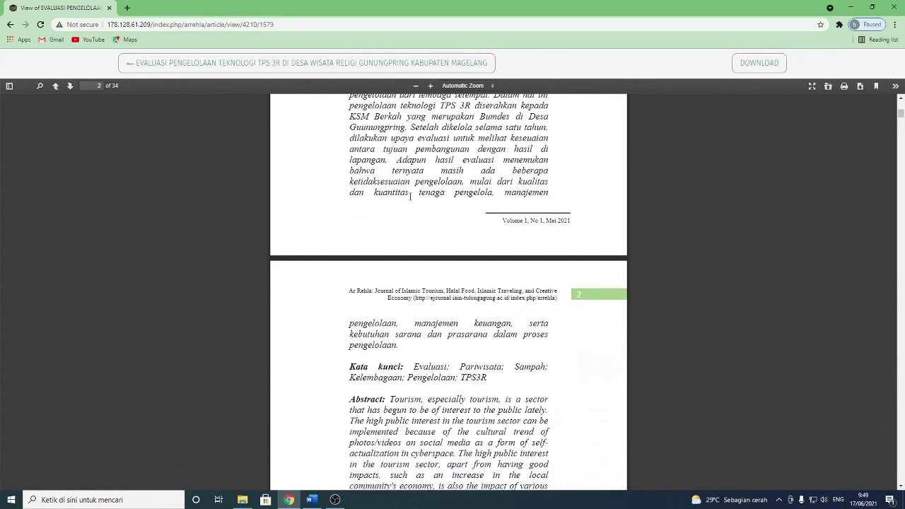
{"action": "scroll", "coordinate": [410, 197], "scroll_direction": "down", "scroll_amount": 3}
{"action": "scroll", "coordinate": [410, 198], "scroll_direction": "up", "scroll_amount": 11}
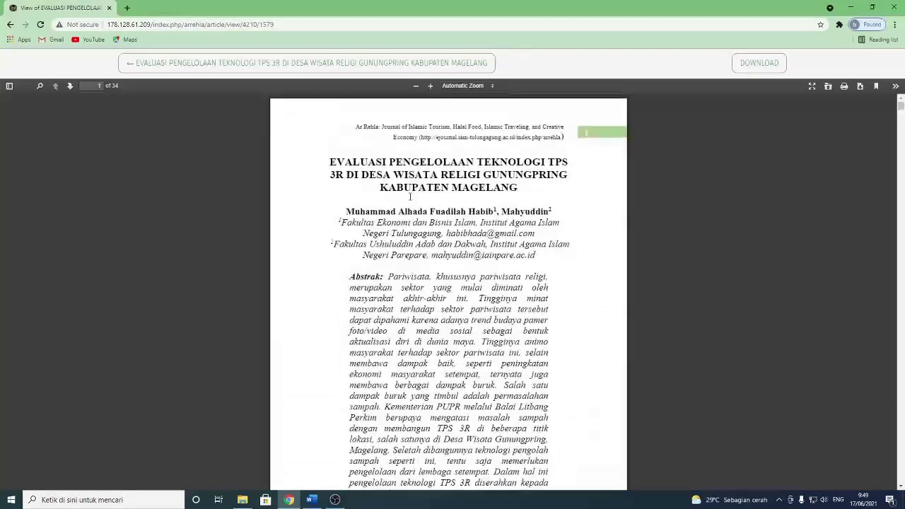
{"action": "scroll", "coordinate": [411, 200], "scroll_direction": "down", "scroll_amount": 2}
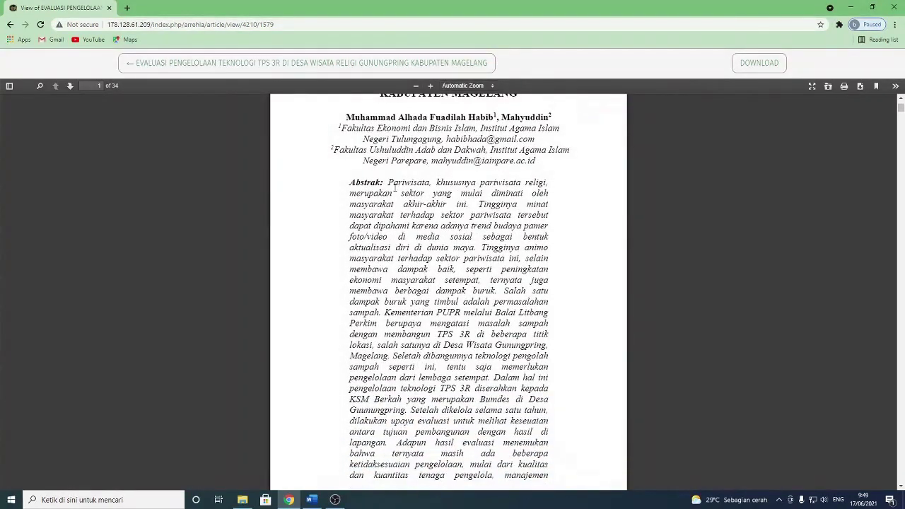
Copy the first sentence of the Indonesian abstract, from "Pariwisata, khususnya" to "akhir-akhir ini.".
{"action": "left_click_drag", "start_coordinate": [388, 185], "coordinate": [471, 205]}
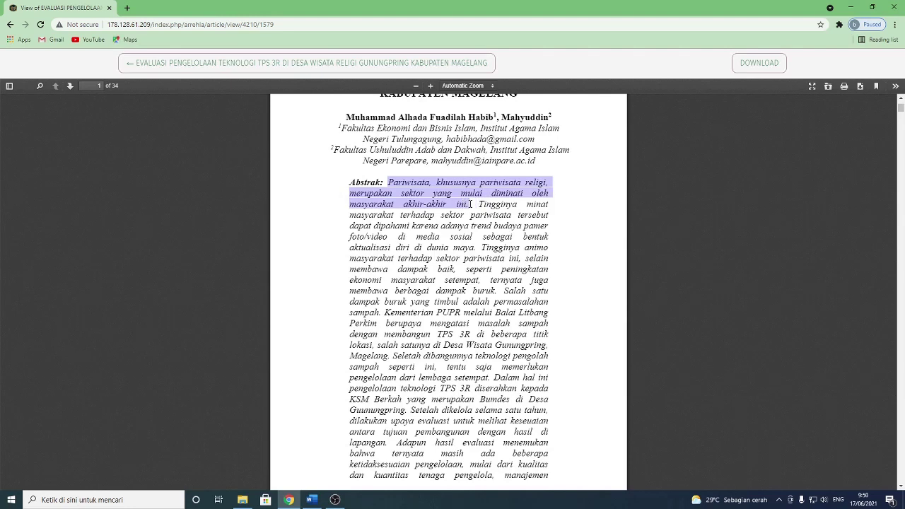
{"action": "right_click", "coordinate": [457, 200]}
{"action": "left_click", "coordinate": [465, 207]}
Switch to Word, try pasting the copied sentence directly into the blank document, and undo the paste.
{"action": "left_click", "coordinate": [311, 499]}
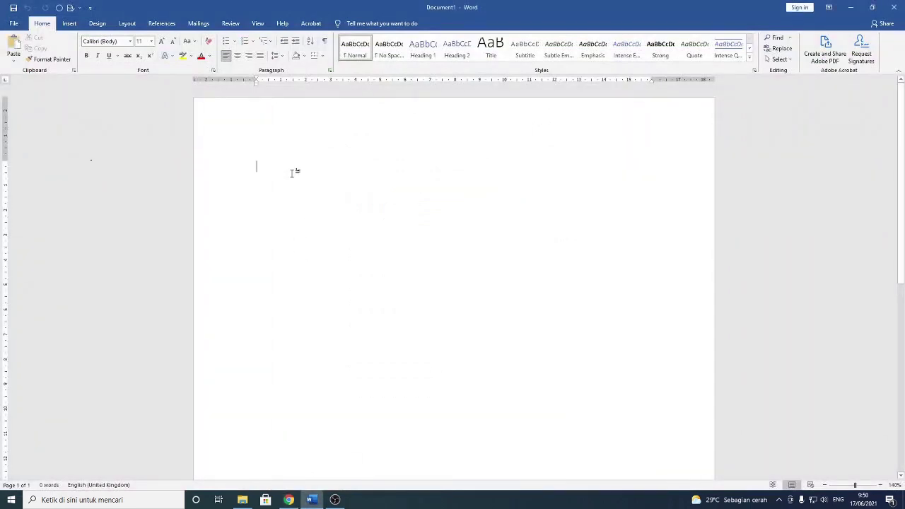
{"action": "key", "text": "ctrl+v"}
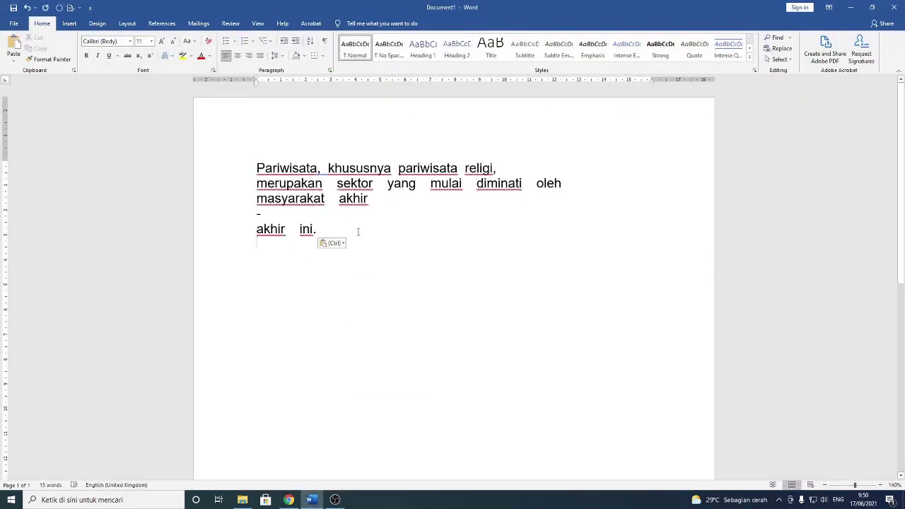
{"action": "key", "text": "ctrl+z"}
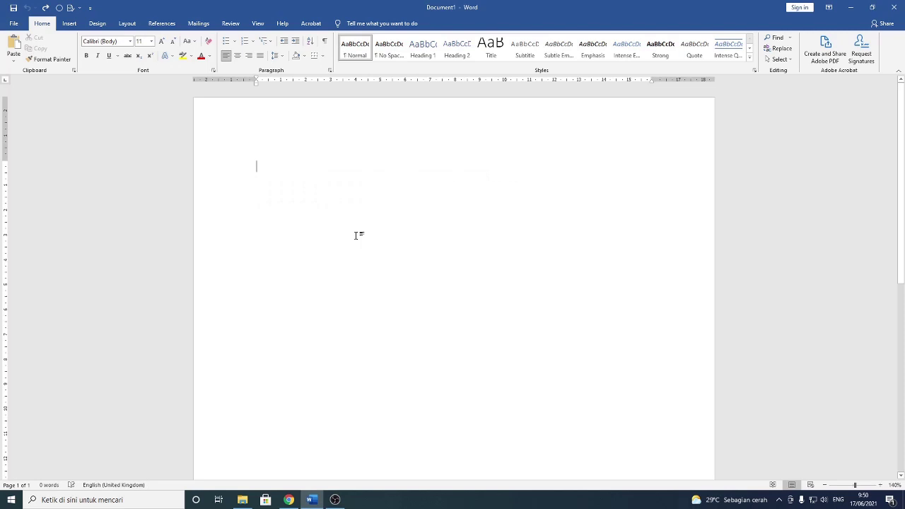
Paste the copied sentence into a new Notepad file, copy all of it as plain text and paste it into the Word document.
{"action": "left_click", "coordinate": [112, 502]}
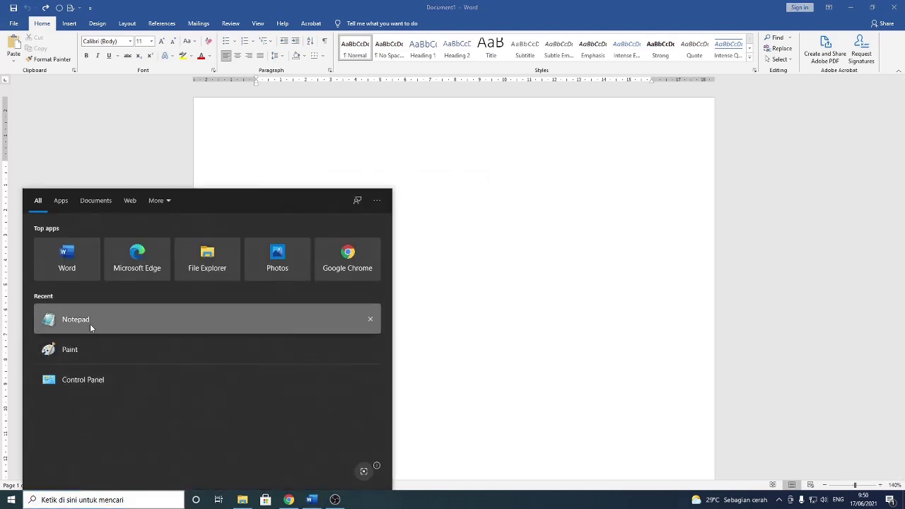
{"action": "left_click", "coordinate": [90, 324]}
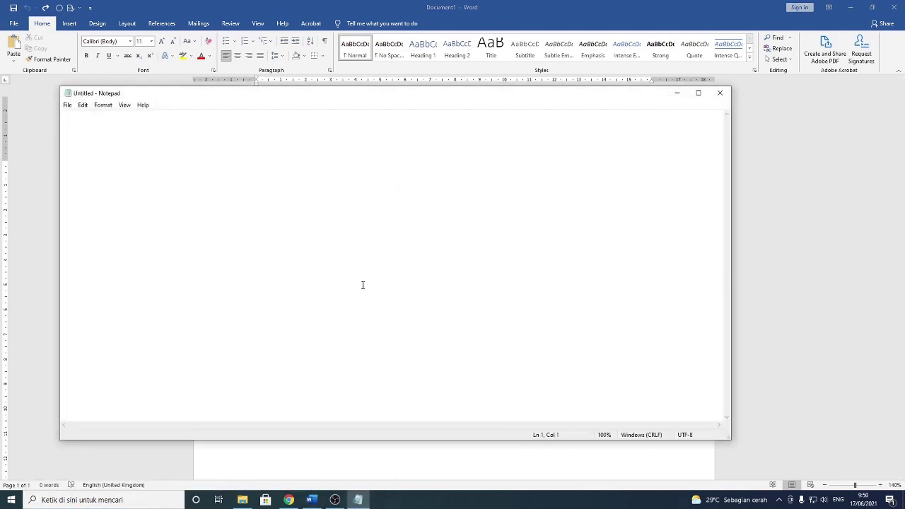
{"action": "key", "text": "ctrl+v"}
{"action": "key", "text": "ctrl+a"}
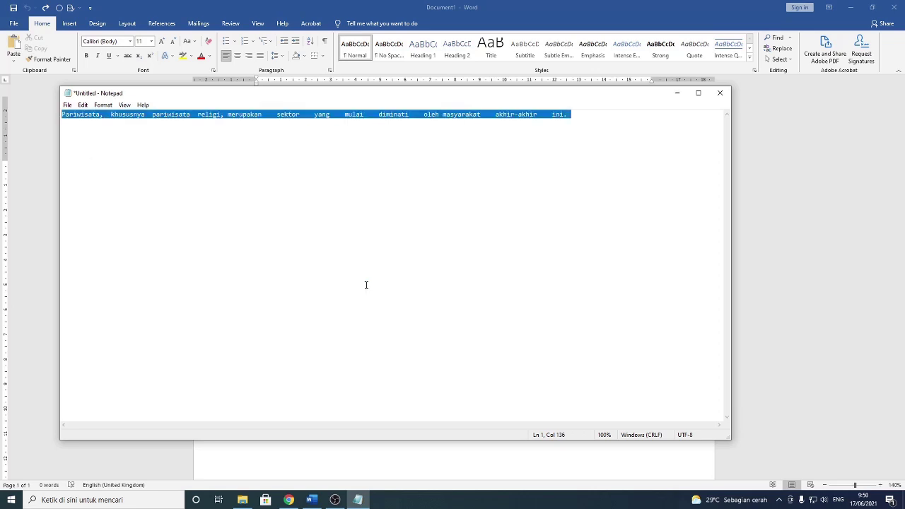
{"action": "left_click", "coordinate": [831, 305]}
{"action": "key", "text": "ctrl+v"}
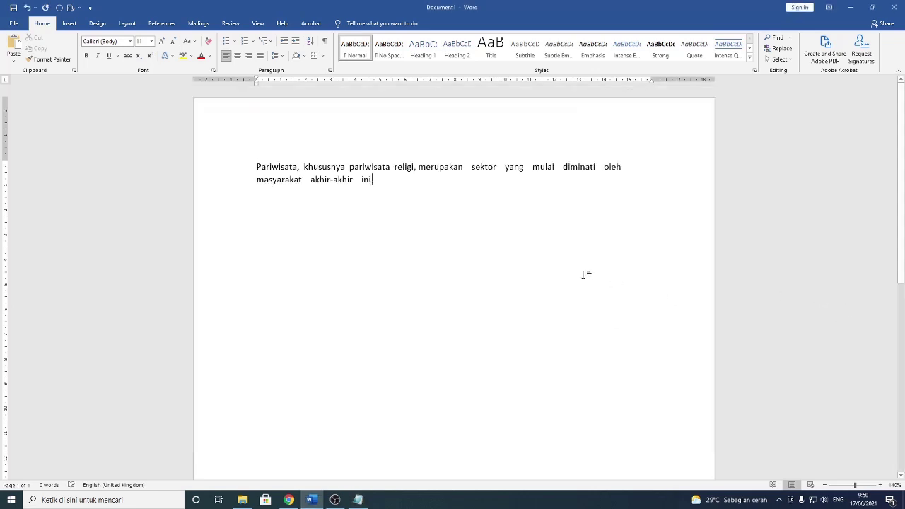
Format the pasted sentence in Times New Roman at size 12.
{"action": "left_click_drag", "start_coordinate": [389, 183], "coordinate": [258, 169]}
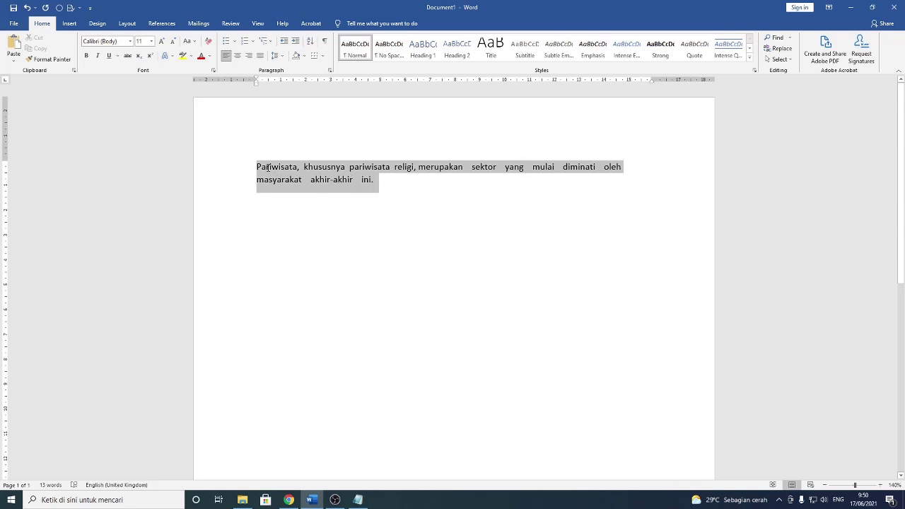
{"action": "left_click", "coordinate": [131, 42]}
{"action": "left_click", "coordinate": [137, 102]}
{"action": "left_click", "coordinate": [150, 41]}
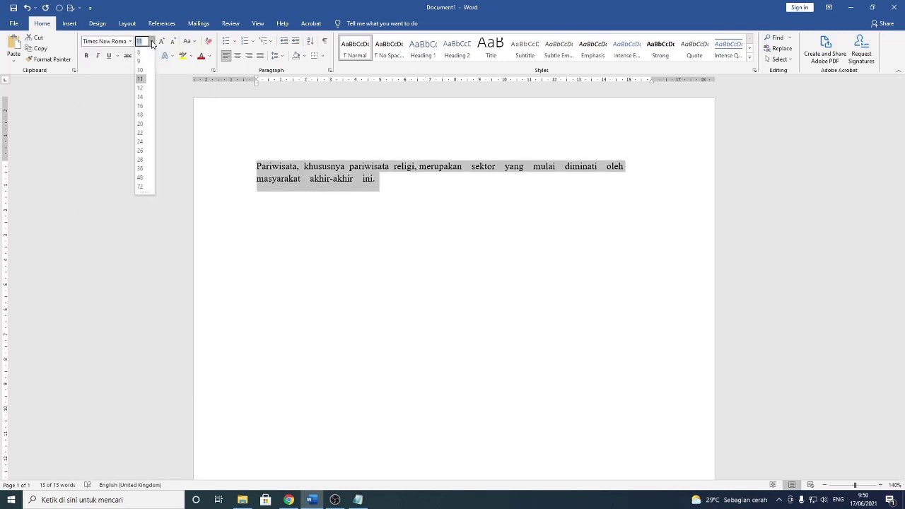
{"action": "left_click", "coordinate": [140, 88]}
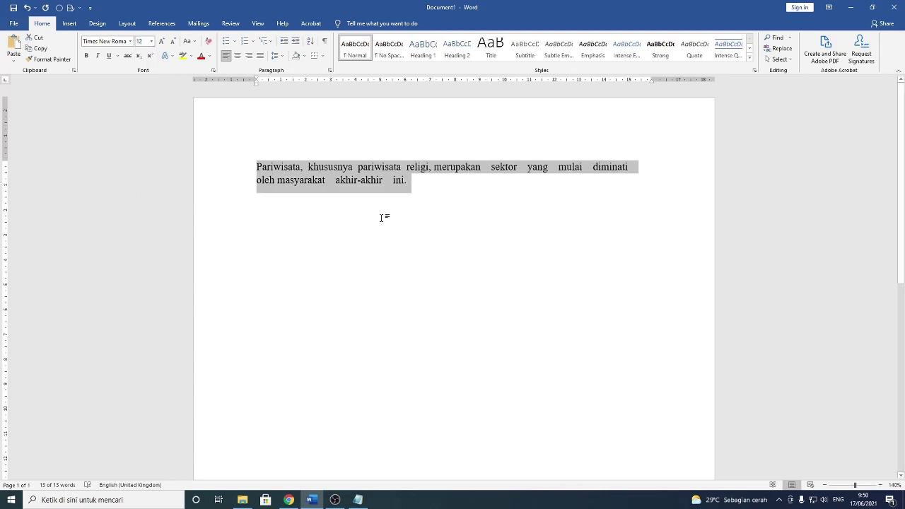
Remove the extra spaces before "akhir-akhir" and "ini." in the second line of the pasted sentence.
{"action": "left_click", "coordinate": [402, 183]}
{"action": "left_click", "coordinate": [393, 181]}
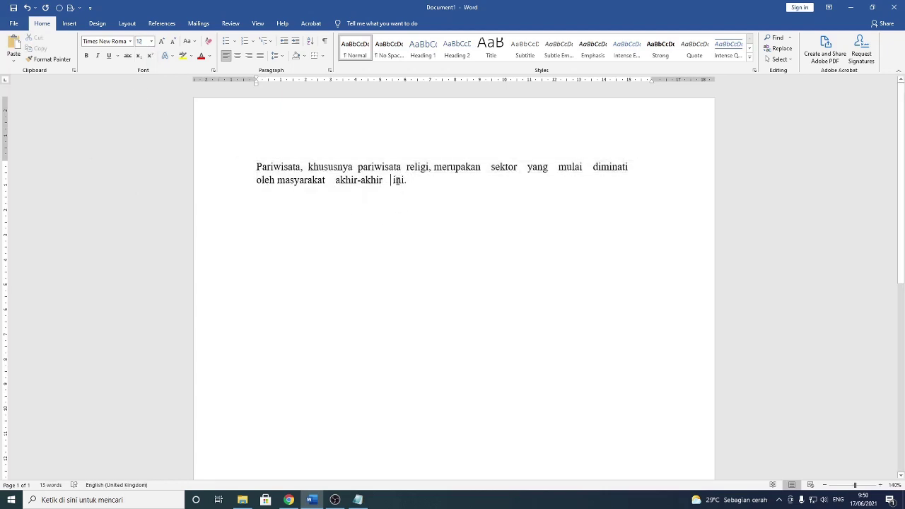
{"action": "key", "text": "BackSpace"}
{"action": "key", "text": "BackSpace"}
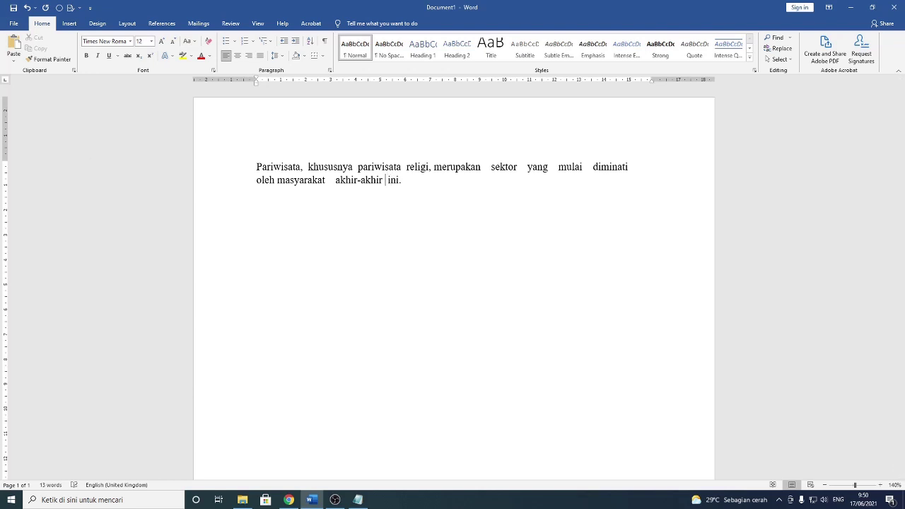
{"action": "left_click", "coordinate": [337, 181]}
{"action": "key", "text": "BackSpace"}
{"action": "key", "text": "BackSpace"}
{"action": "key", "text": "BackSpace"}
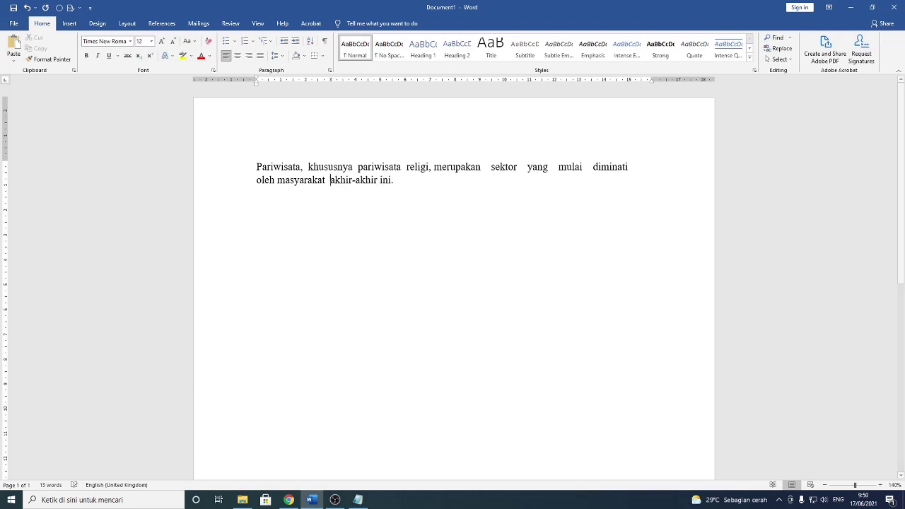
{"action": "left_click", "coordinate": [308, 168]}
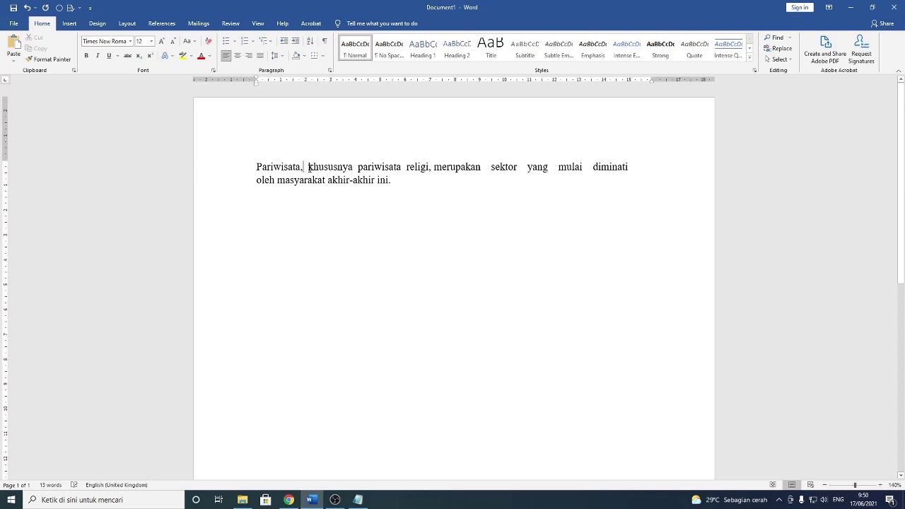
Write the paraphrase "Sektor pariwisata terutama pariwisata religi saat ini sangat mulai banyak diminati oleh masyarakat" in a new paragraph below the pasted sentence.
{"action": "left_click", "coordinate": [406, 180]}
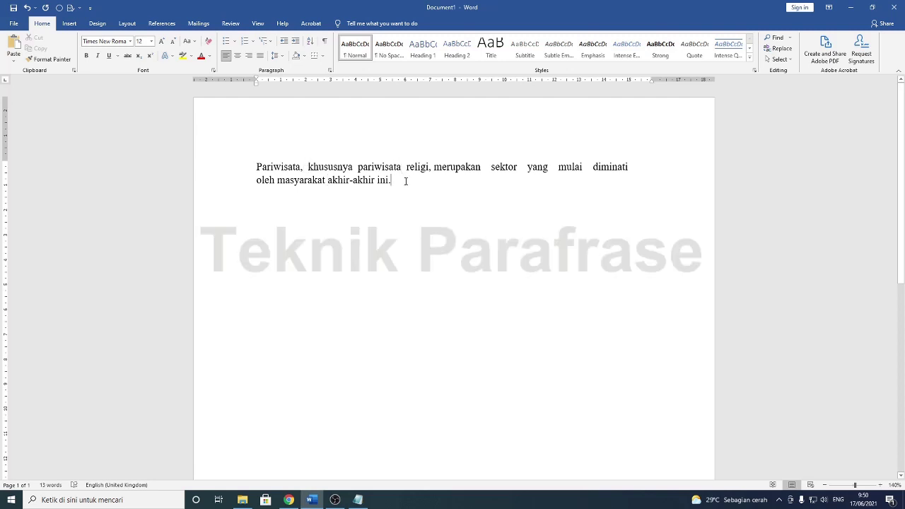
{"action": "key", "text": "Return"}
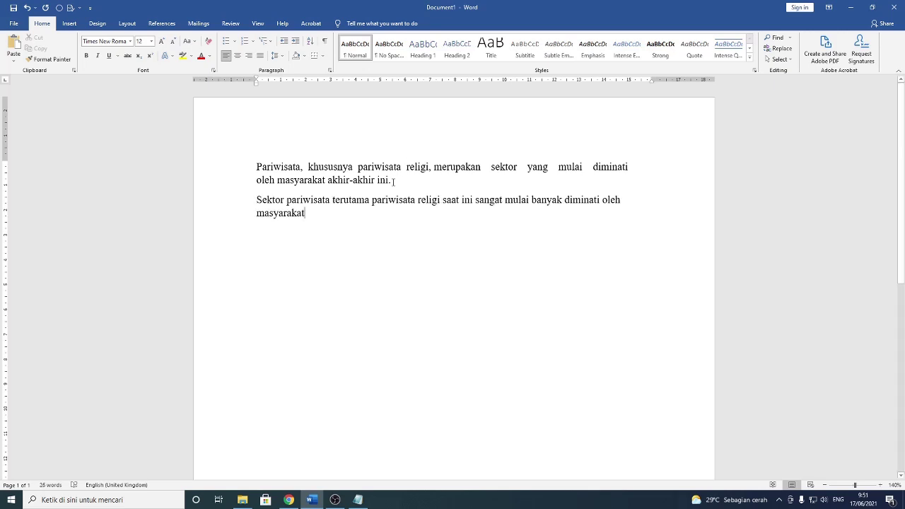
{"action": "left_click_drag", "start_coordinate": [393, 181], "coordinate": [277, 156]}
{"action": "left_click_drag", "start_coordinate": [307, 212], "coordinate": [257, 200]}
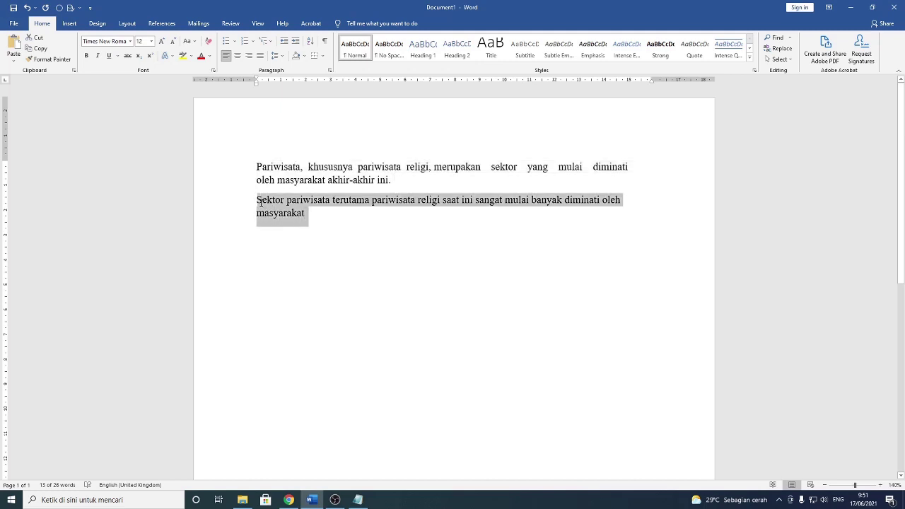
{"action": "left_click", "coordinate": [329, 207]}
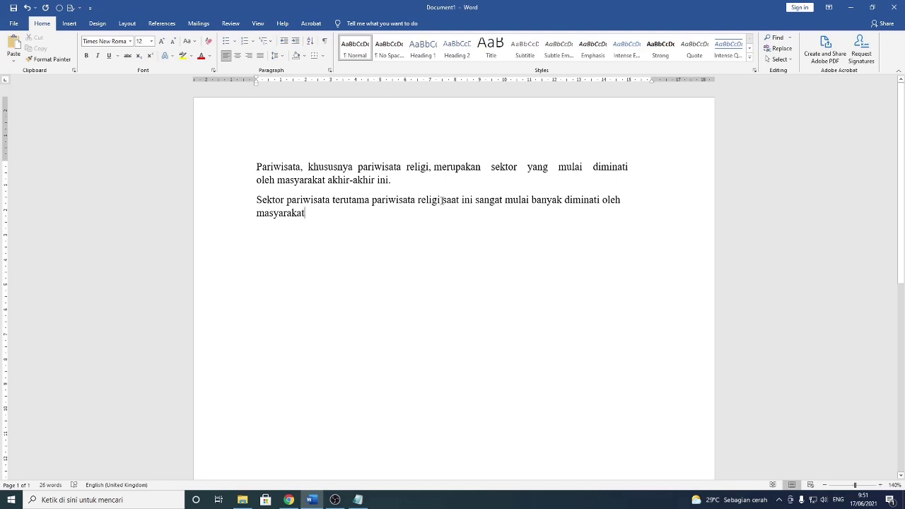
In the paraphrase, add a comma after "religi", delete the word "sangat" and end the sentence with a period.
{"action": "type", "text": ","}
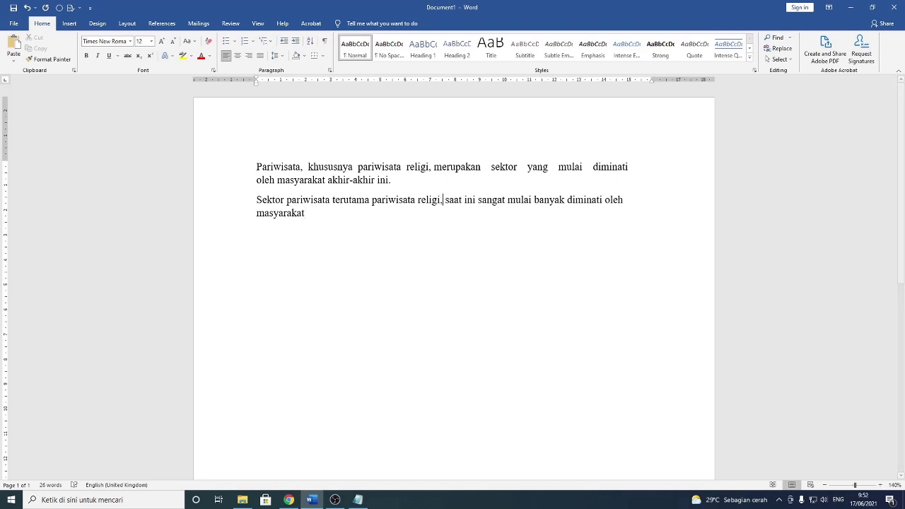
{"action": "left_click", "coordinate": [509, 201]}
{"action": "key", "text": "BackSpace"}
{"action": "key", "text": "BackSpace"}
{"action": "key", "text": "BackSpace"}
{"action": "key", "text": "BackSpace"}
{"action": "key", "text": "BackSpace"}
{"action": "key", "text": "BackSpace"}
{"action": "key", "text": "BackSpace"}
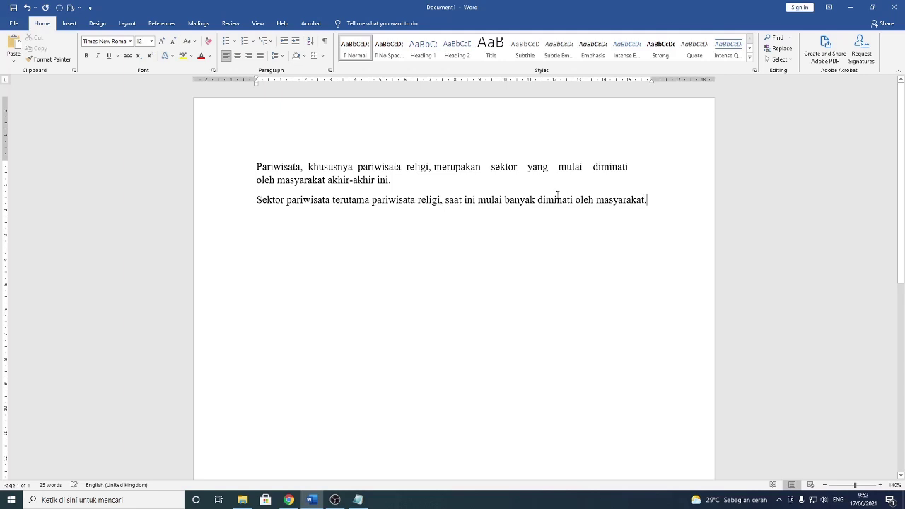
Start adding a new citation source at the end of the paraphrase, before its period, and set the source type to Journal Article.
{"action": "left_click_drag", "start_coordinate": [402, 182], "coordinate": [309, 169]}
{"action": "left_click", "coordinate": [510, 200]}
{"action": "left_click", "coordinate": [163, 24]}
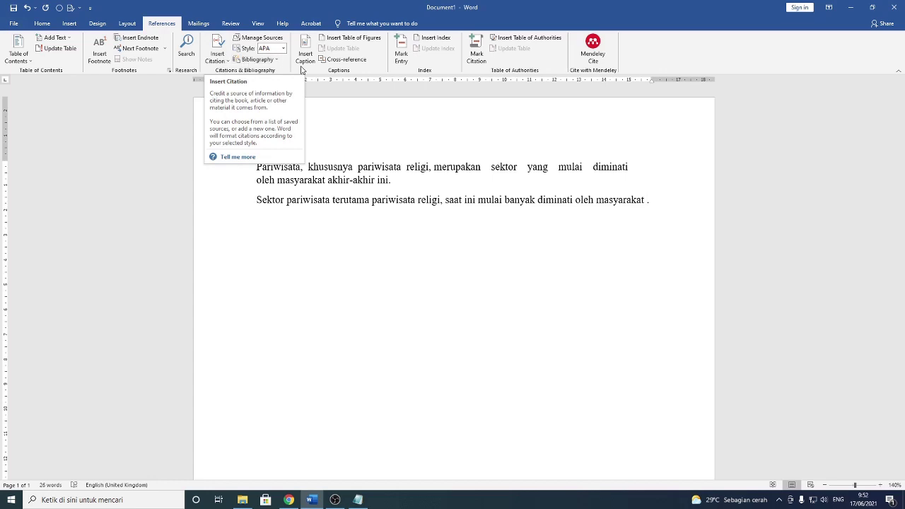
{"action": "left_click", "coordinate": [218, 62]}
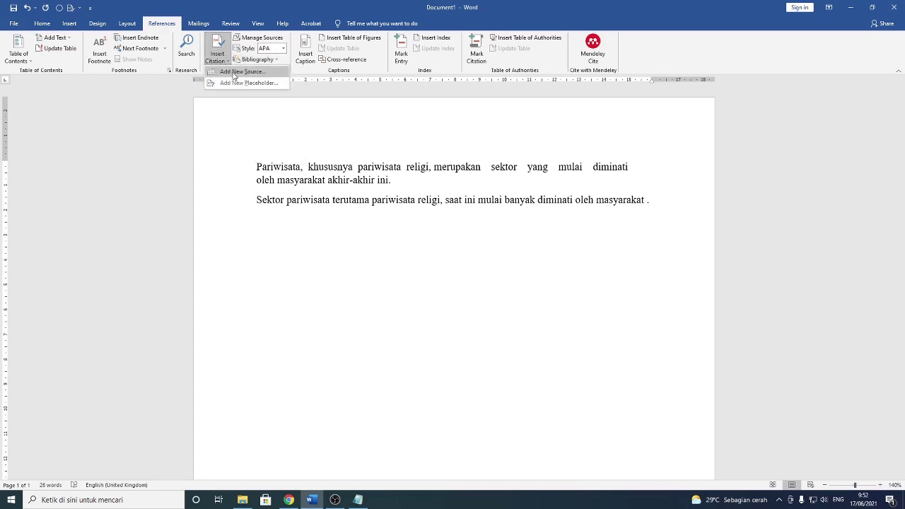
{"action": "left_click", "coordinate": [236, 72]}
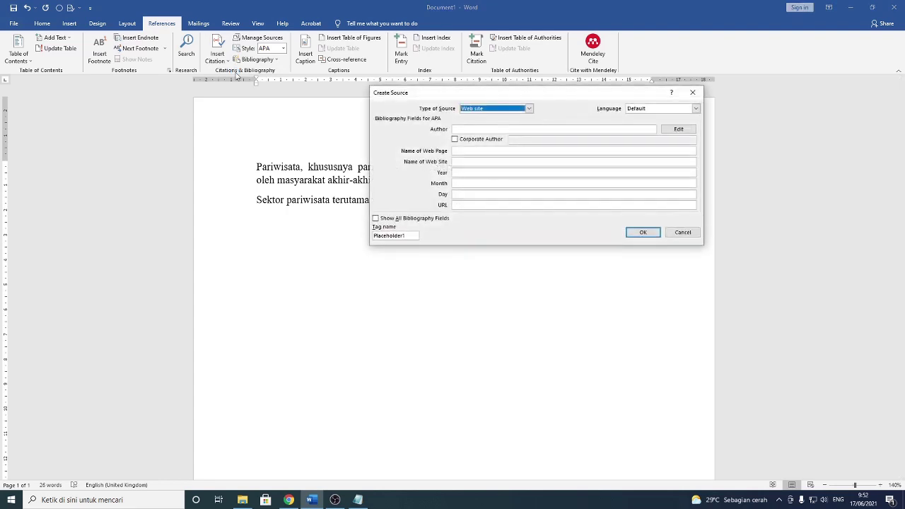
{"action": "left_click", "coordinate": [529, 110]}
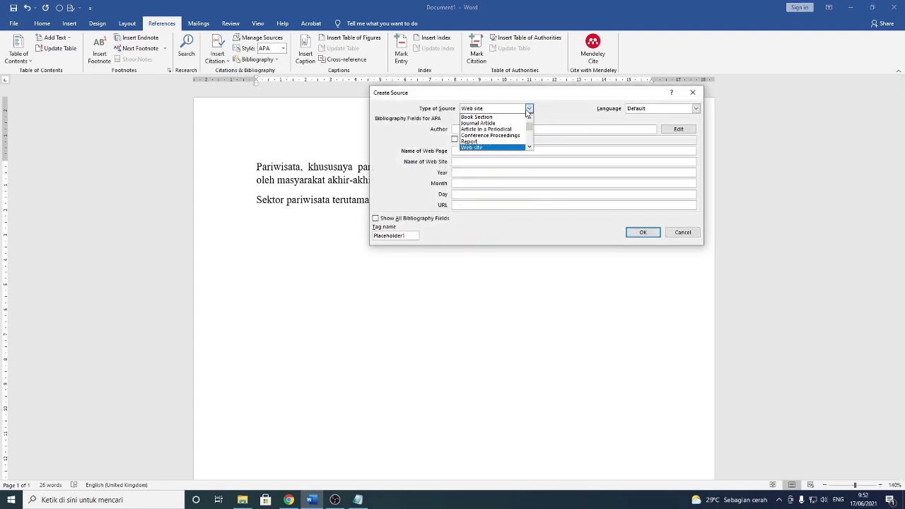
{"action": "scroll", "coordinate": [508, 120], "scroll_direction": "up", "scroll_amount": 1}
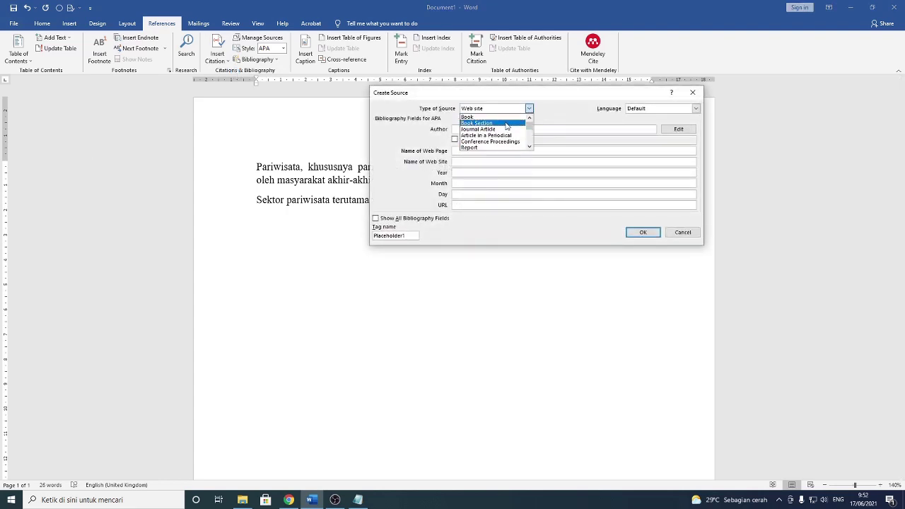
{"action": "left_click", "coordinate": [507, 130]}
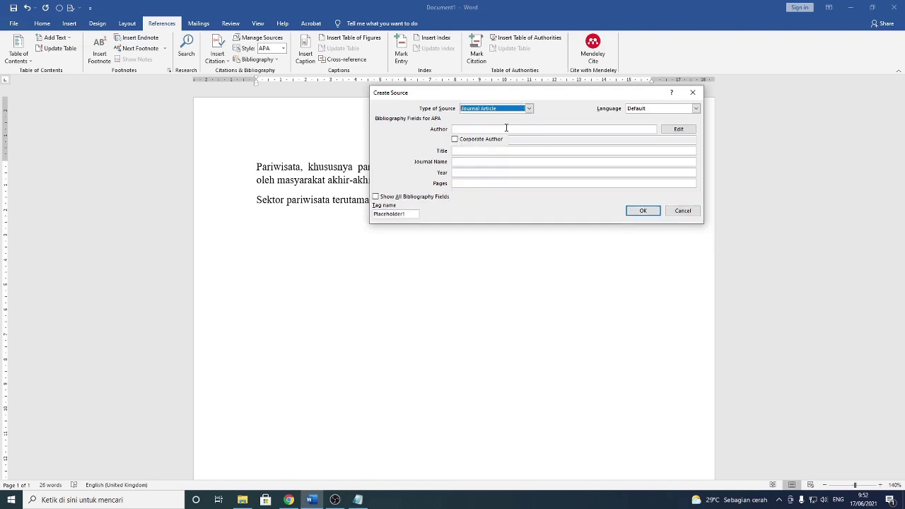
Open the source's author name editor and fill in the first author's first name, copied from the article PDF in Chrome.
{"action": "left_click", "coordinate": [506, 128]}
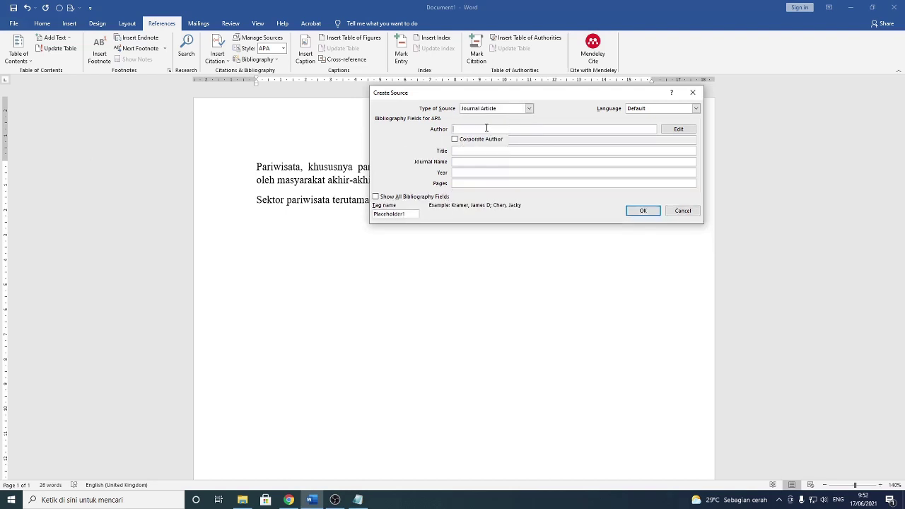
{"action": "left_click", "coordinate": [680, 130]}
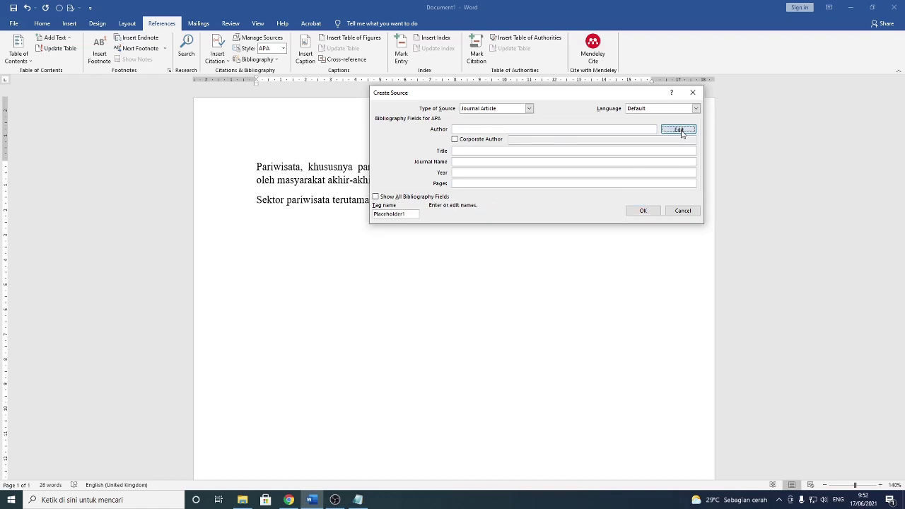
{"action": "left_click", "coordinate": [291, 500]}
{"action": "scroll", "coordinate": [442, 297], "scroll_direction": "up", "scroll_amount": 2}
{"action": "left_click", "coordinate": [424, 278]}
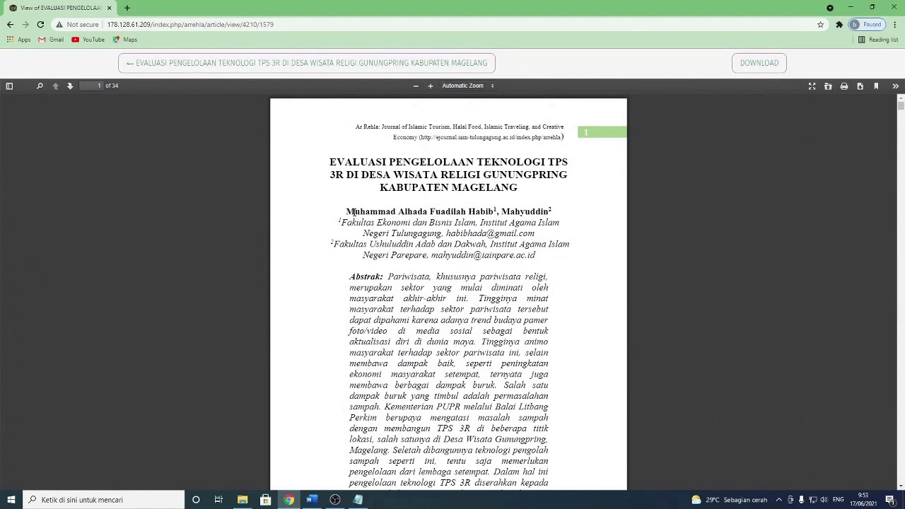
{"action": "left_click_drag", "start_coordinate": [348, 212], "coordinate": [396, 212]}
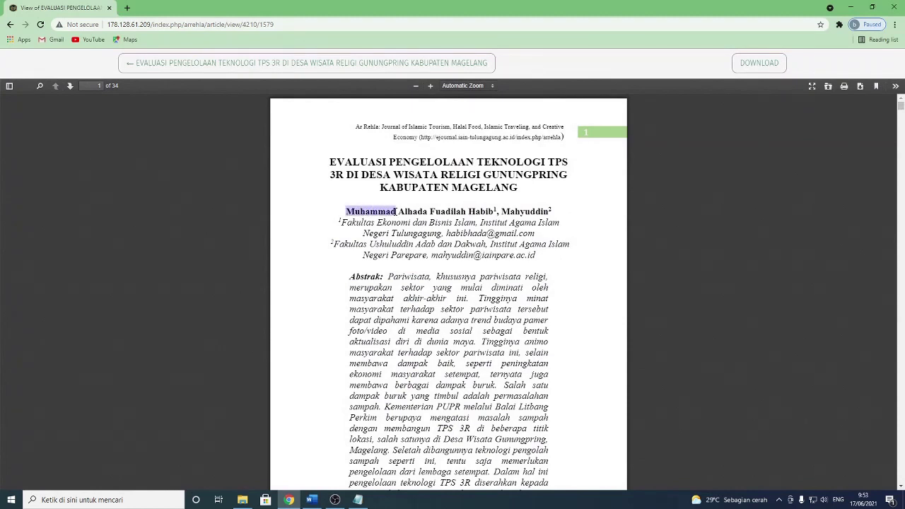
{"action": "right_click", "coordinate": [391, 212]}
{"action": "left_click", "coordinate": [404, 220]}
{"action": "left_click", "coordinate": [312, 499]}
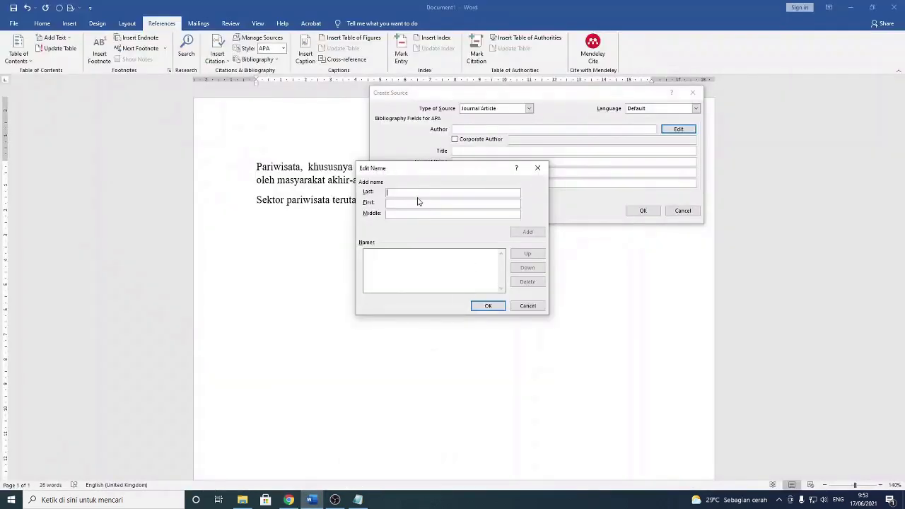
{"action": "key", "text": "ctrl+v"}
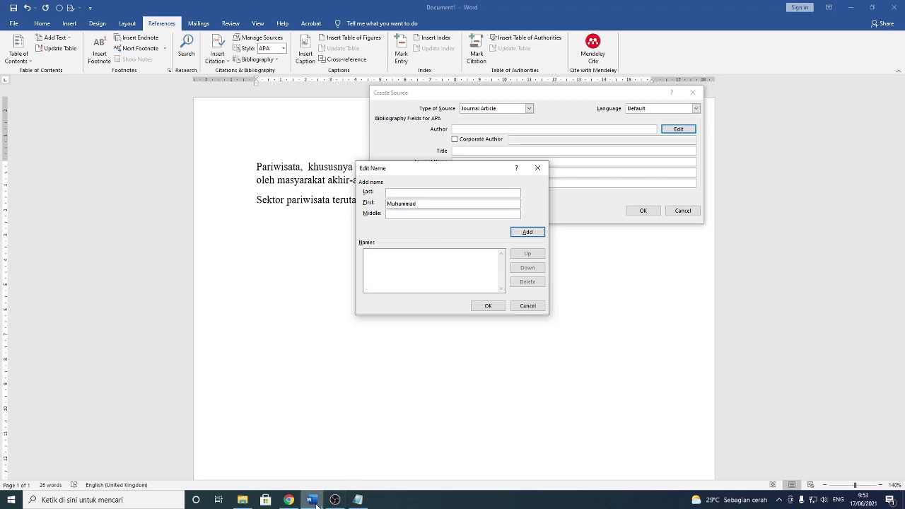
Copy the first author's last name from the PDF in Chrome into the last name field of Word's author editor.
{"action": "left_click", "coordinate": [289, 499]}
{"action": "left_click_drag", "start_coordinate": [468, 212], "coordinate": [493, 214]}
{"action": "right_click", "coordinate": [488, 213]}
{"action": "left_click", "coordinate": [549, 221]}
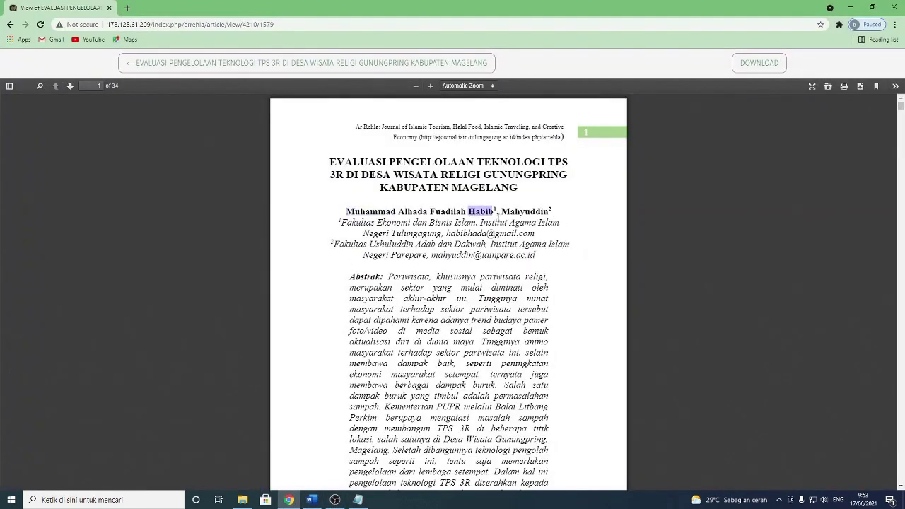
{"action": "left_click", "coordinate": [311, 499]}
{"action": "left_click", "coordinate": [400, 192]}
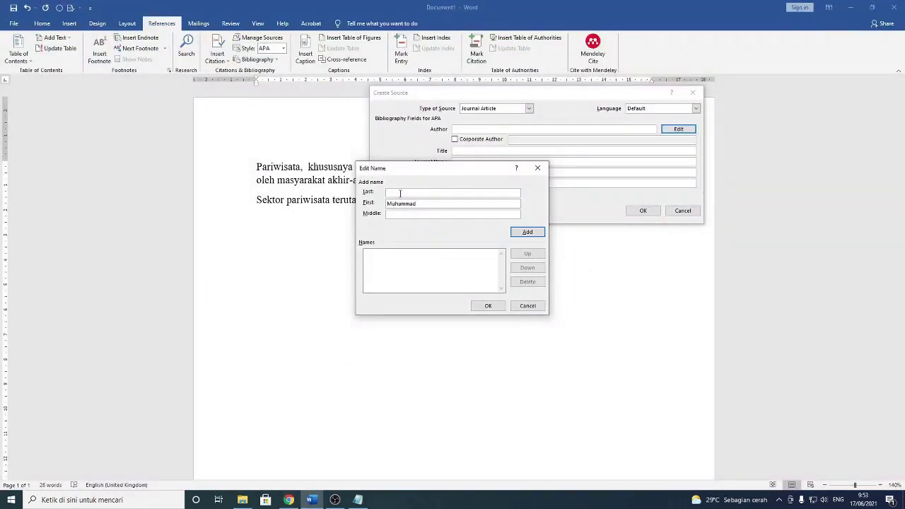
{"action": "key", "text": "ctrl+v"}
Fill in the first author's middle names, copied from the PDF in Chrome, and add this author to the source's name list.
{"action": "left_click", "coordinate": [289, 500]}
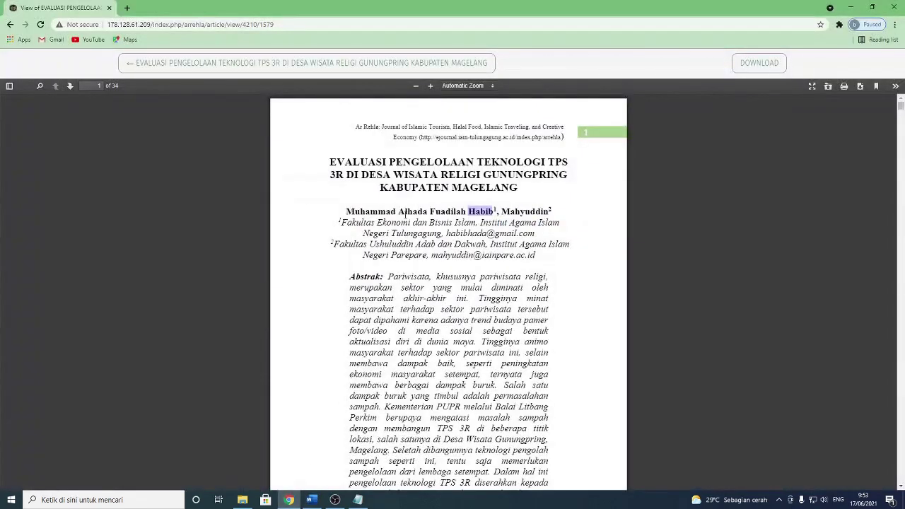
{"action": "left_click_drag", "start_coordinate": [400, 212], "coordinate": [465, 212]}
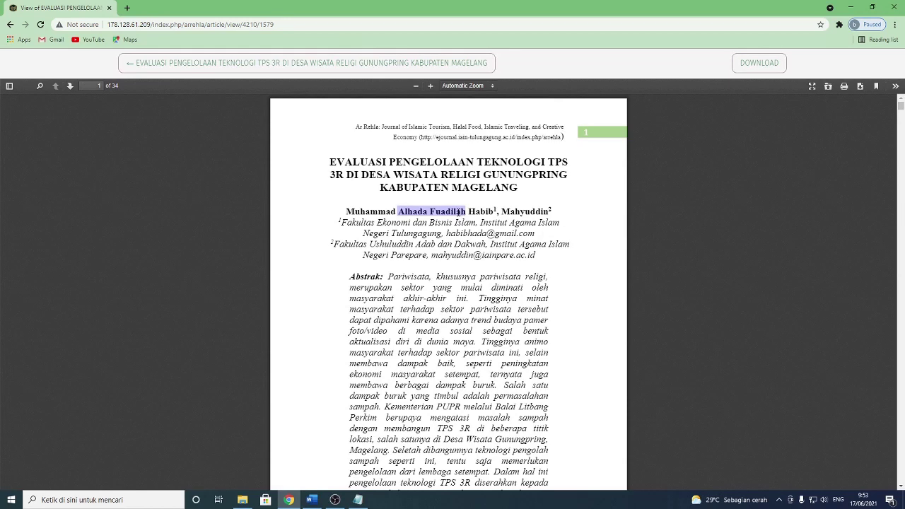
{"action": "right_click", "coordinate": [459, 215]}
{"action": "left_click", "coordinate": [472, 220]}
{"action": "left_click", "coordinate": [311, 499]}
{"action": "left_click", "coordinate": [394, 214]}
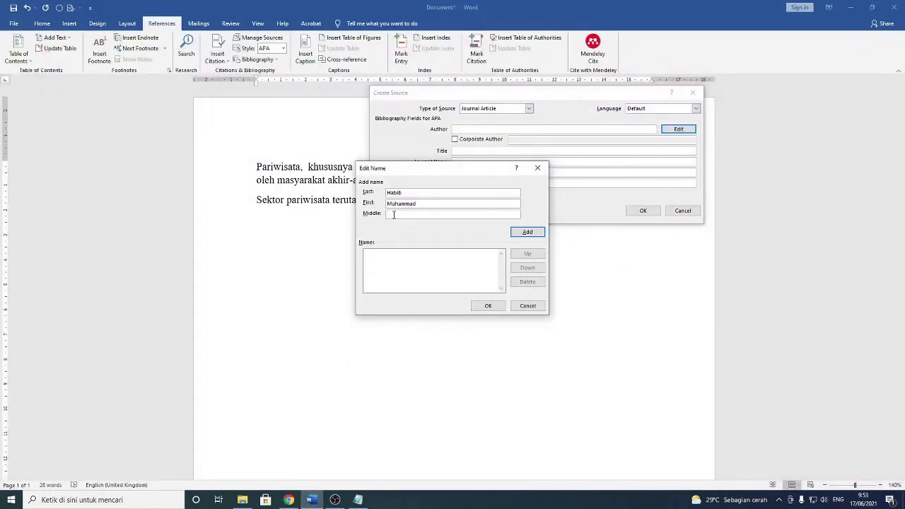
{"action": "key", "text": "ctrl+v"}
{"action": "left_click", "coordinate": [528, 234]}
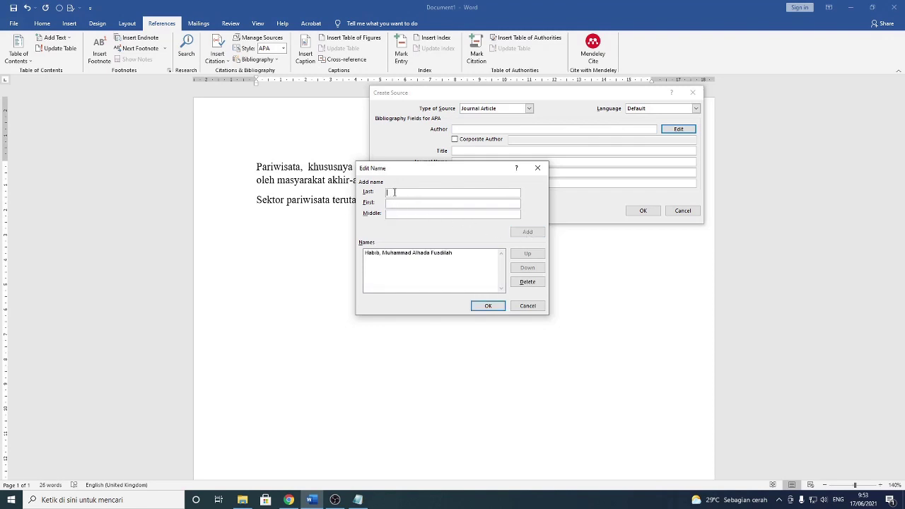
Add the second author, using the single name copied from the PDF as both last and first name, and confirm the author list.
{"action": "left_click", "coordinate": [419, 192]}
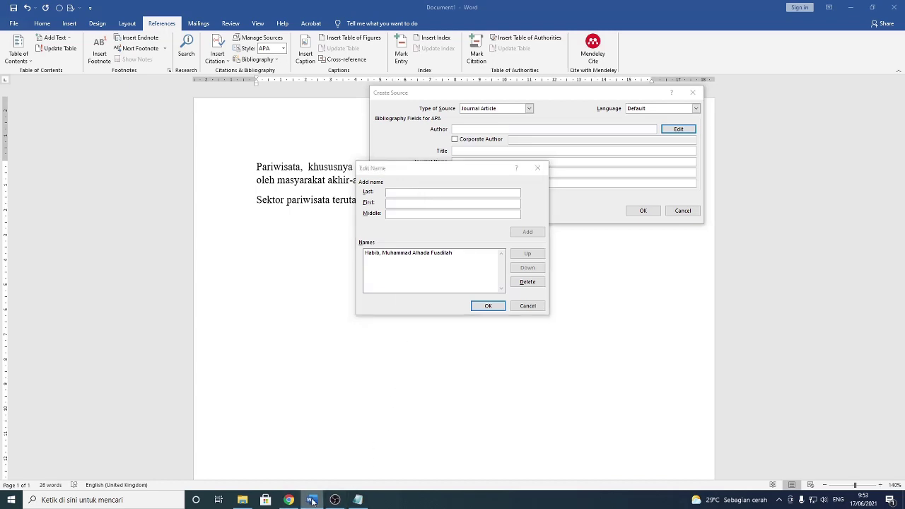
{"action": "left_click", "coordinate": [289, 500]}
{"action": "left_click_drag", "start_coordinate": [503, 210], "coordinate": [550, 211]}
{"action": "right_click", "coordinate": [549, 211]}
{"action": "left_click", "coordinate": [556, 218]}
{"action": "left_click", "coordinate": [311, 500]}
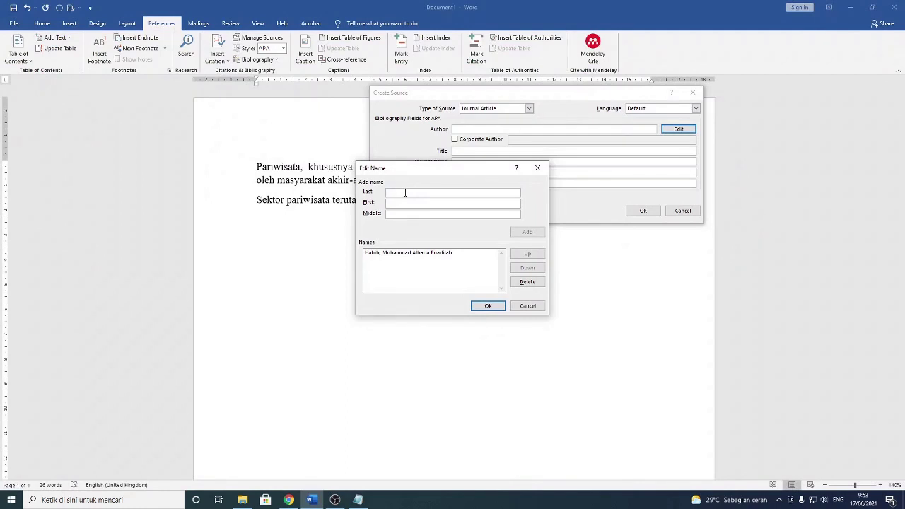
{"action": "key", "text": "ctrl+v"}
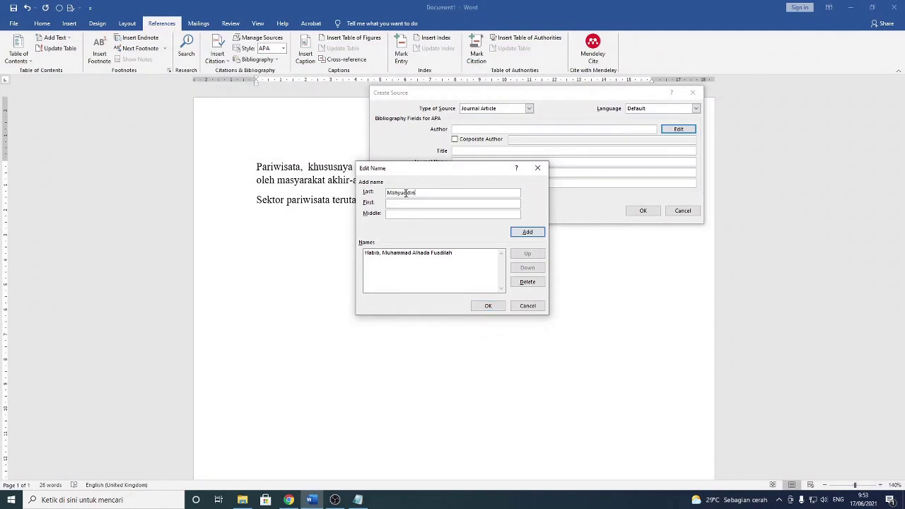
{"action": "key", "text": "ctrl+v"}
{"action": "left_click", "coordinate": [523, 232]}
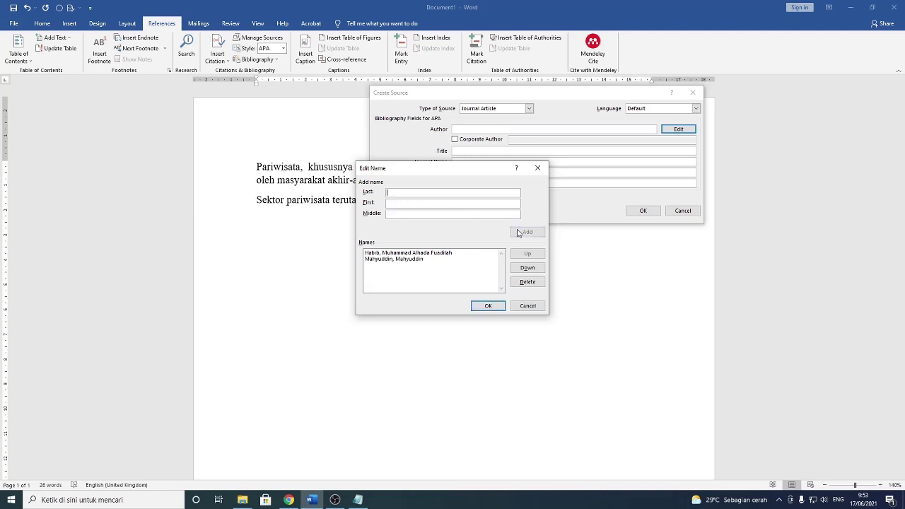
{"action": "left_click", "coordinate": [489, 306]}
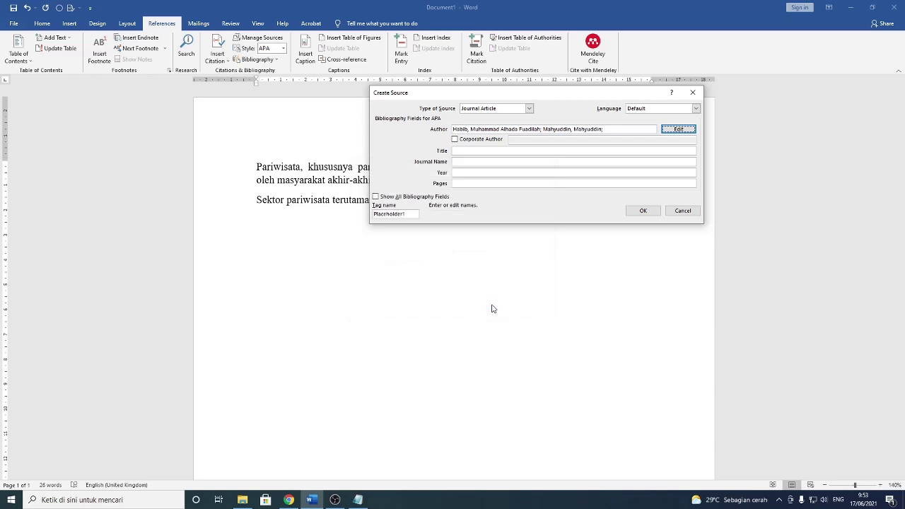
Copy the article title from the PDF in Chrome into the title field of Word's new journal source.
{"action": "left_click", "coordinate": [475, 151]}
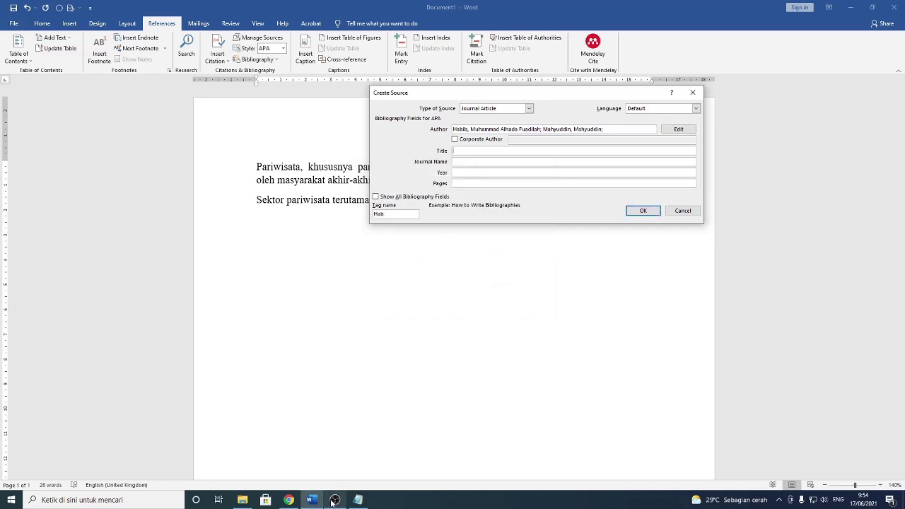
{"action": "left_click", "coordinate": [289, 500]}
{"action": "mouse_move", "coordinate": [331, 163]}
{"action": "left_mouse_down"}
{"action": "mouse_move", "coordinate": [468, 168]}
{"action": "mouse_move", "coordinate": [521, 193]}
{"action": "mouse_move", "coordinate": [503, 186]}
{"action": "mouse_move", "coordinate": [515, 175]}
{"action": "mouse_move", "coordinate": [330, 160]}
{"action": "left_mouse_up"}
{"action": "left_click", "coordinate": [521, 193]}
{"action": "left_click", "coordinate": [508, 185]}
{"action": "right_click", "coordinate": [332, 162]}
{"action": "left_click", "coordinate": [345, 166]}
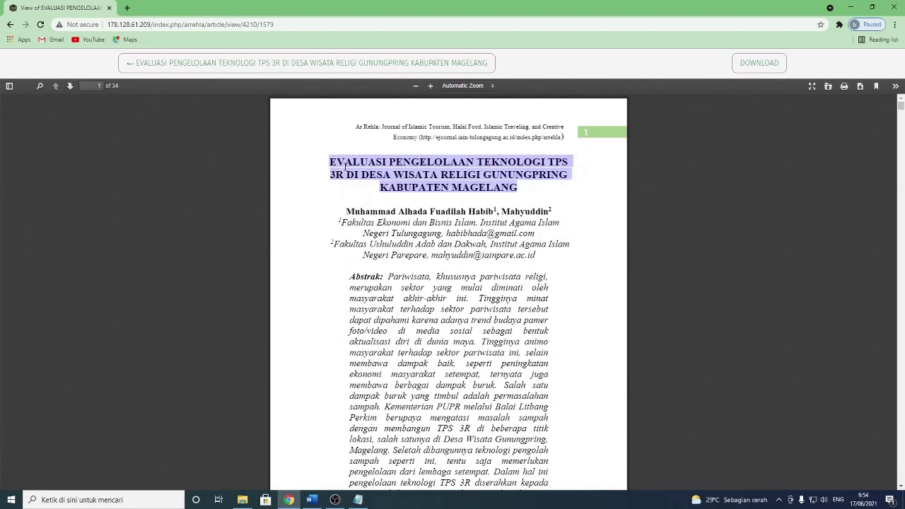
{"action": "left_click", "coordinate": [312, 500]}
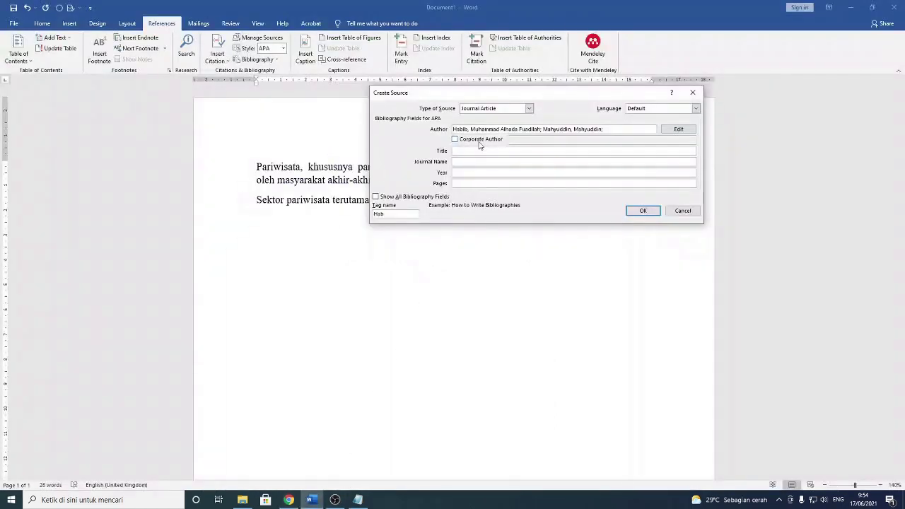
{"action": "key", "text": "ctrl+v"}
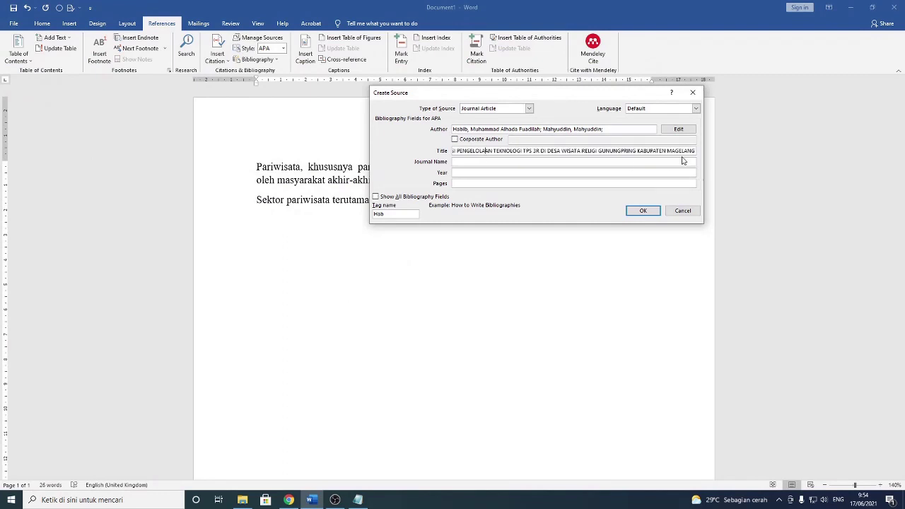
Retype the source title in title case as "Evaluasi Pengelolaan Teknologi TPS 3R di Desa Wisata Religi Gunungpring Kabupaten Magelang".
{"action": "left_click_drag", "start_coordinate": [673, 151], "coordinate": [707, 152]}
{"action": "type", "text": "agelang"}
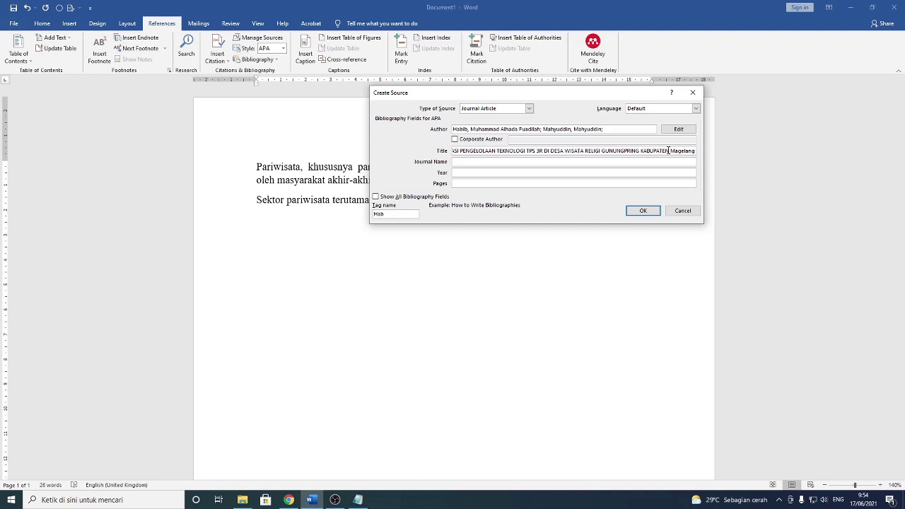
{"action": "key", "text": "ctrl+v"}
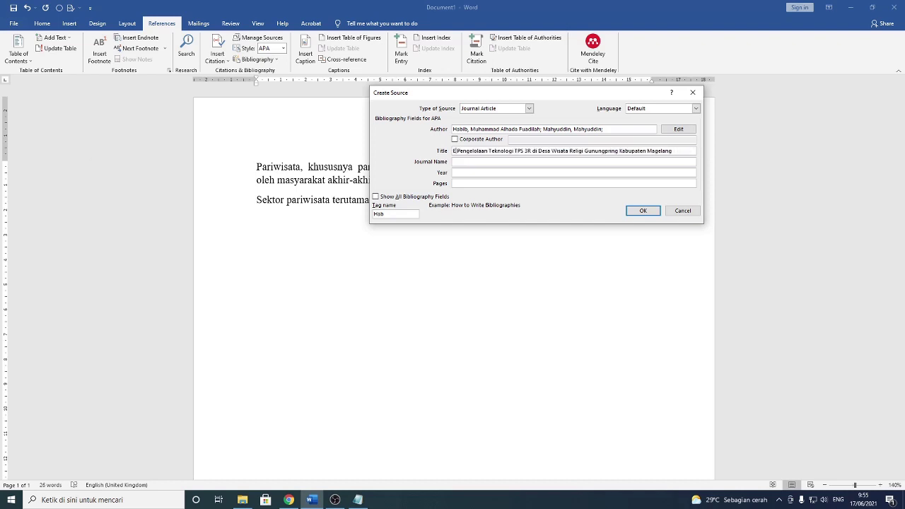
{"action": "type", "text": "valuasi"}
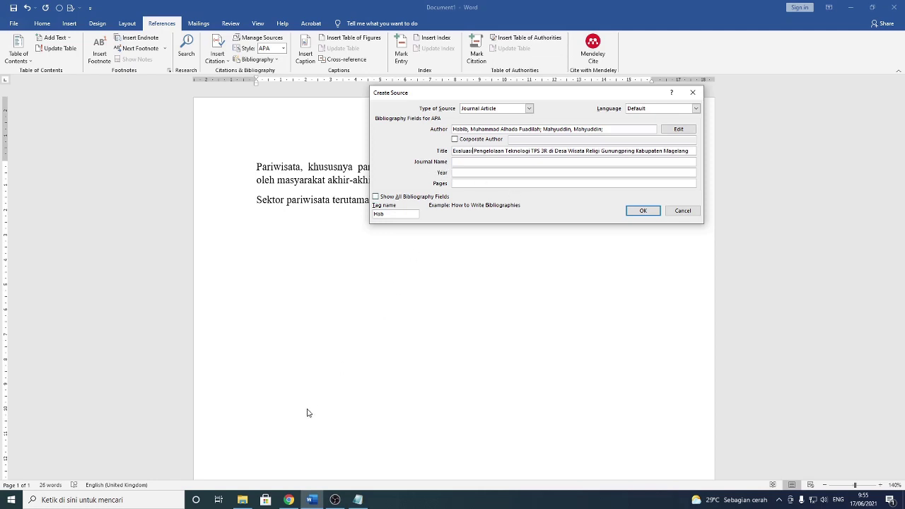
Look for the journal's full name in Chrome, in the PDF's page header and on the article's web page.
{"action": "left_click", "coordinate": [295, 500]}
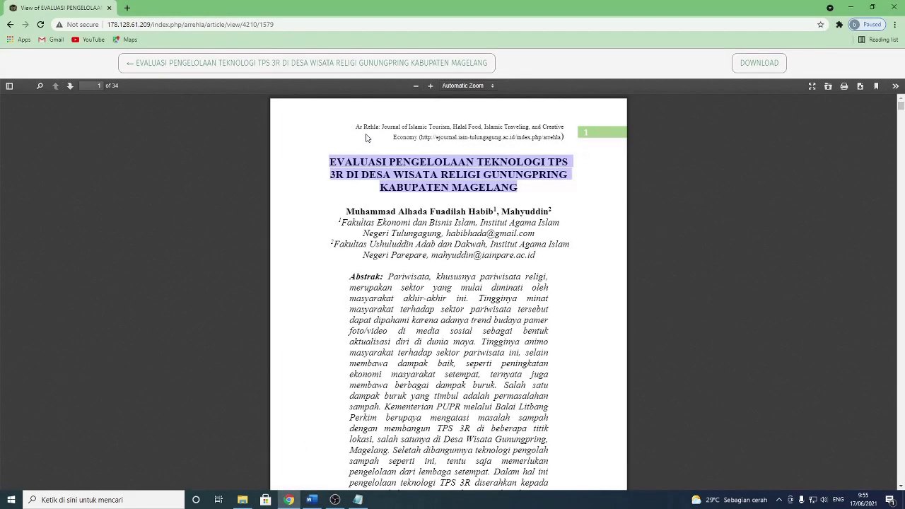
{"action": "left_click_drag", "start_coordinate": [357, 127], "coordinate": [565, 128]}
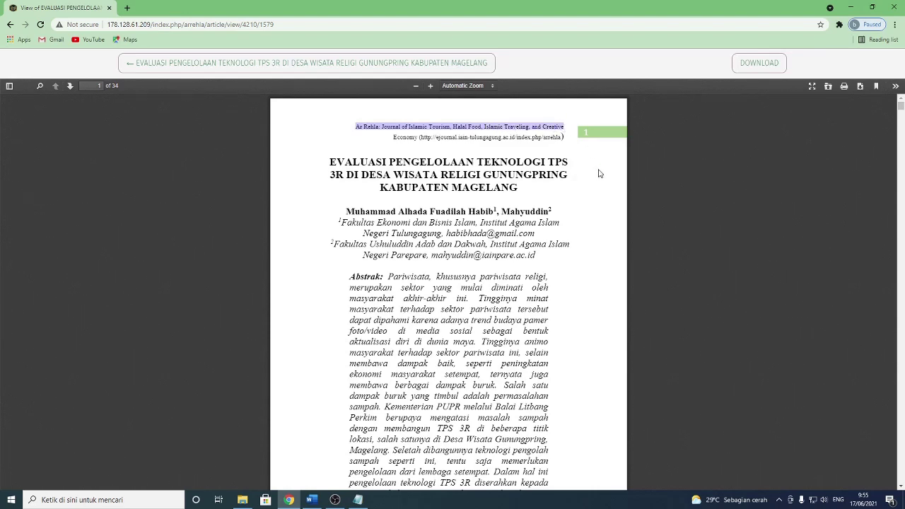
{"action": "left_click", "coordinate": [10, 24]}
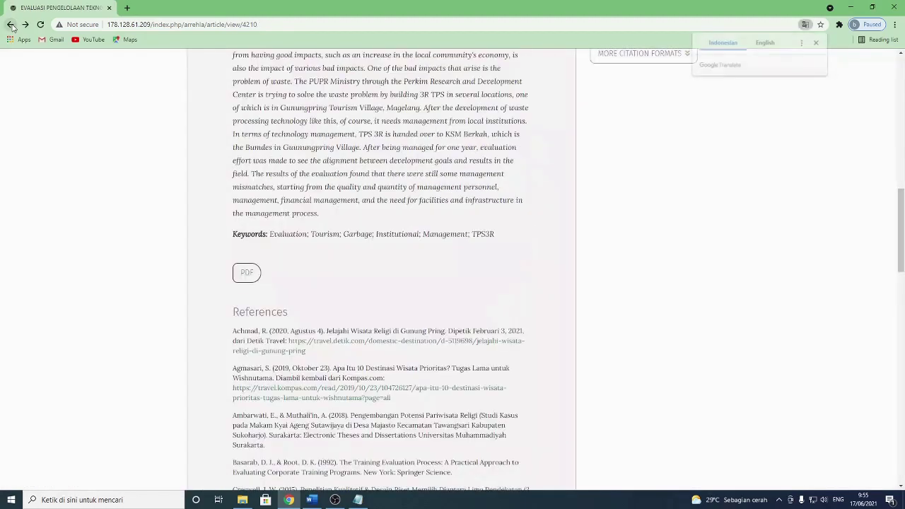
{"action": "scroll", "coordinate": [330, 209], "scroll_direction": "up", "scroll_amount": 10}
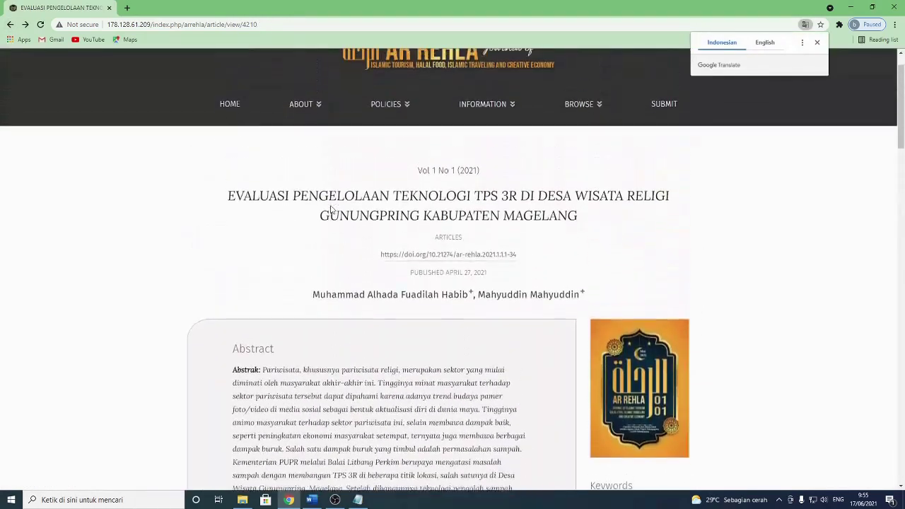
{"action": "scroll", "coordinate": [301, 170], "scroll_direction": "down", "scroll_amount": 10}
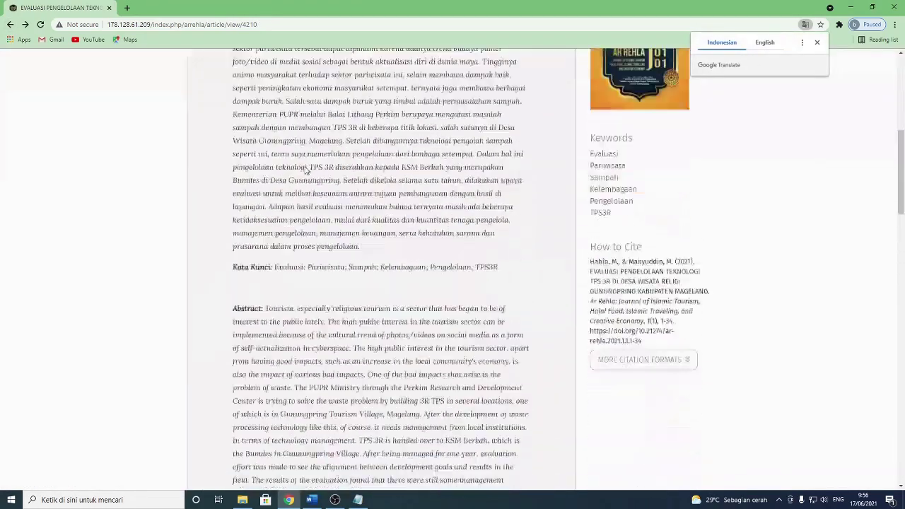
{"action": "scroll", "coordinate": [307, 170], "scroll_direction": "down", "scroll_amount": 8}
{"action": "scroll", "coordinate": [306, 168], "scroll_direction": "up", "scroll_amount": 12}
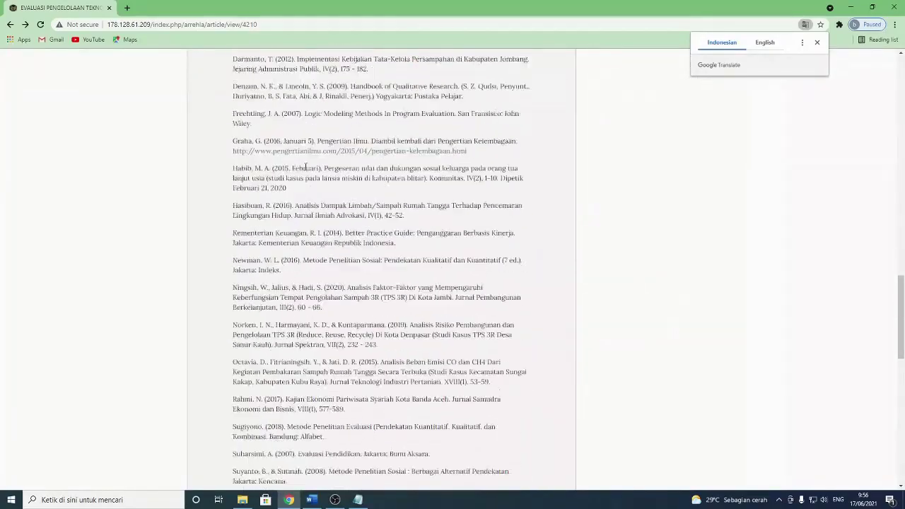
{"action": "scroll", "coordinate": [306, 164], "scroll_direction": "up", "scroll_amount": 10}
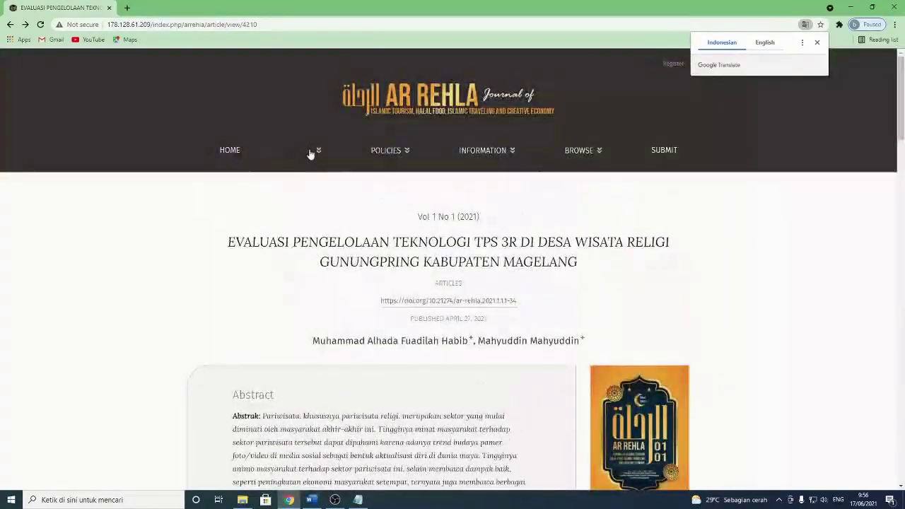
Open the journal's About page and copy the name "Ar Rehla: Journal of Islamic Tourism, Halal Food, Islamic Traveling, and Creative Economy".
{"action": "mouse_move", "coordinate": [314, 153]}
{"action": "left_click", "coordinate": [269, 192]}
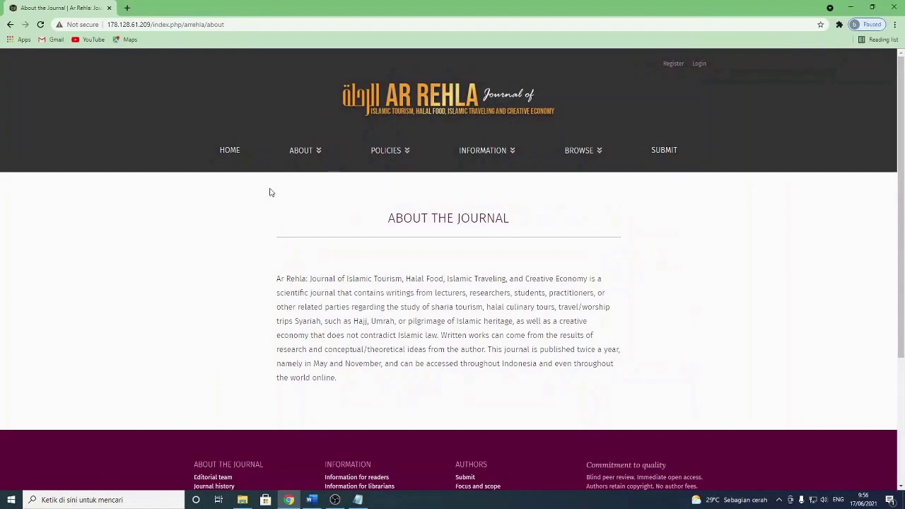
{"action": "scroll", "coordinate": [269, 192], "scroll_direction": "down", "scroll_amount": 3}
{"action": "scroll", "coordinate": [269, 192], "scroll_direction": "up", "scroll_amount": 1}
{"action": "left_click_drag", "start_coordinate": [276, 191], "coordinate": [587, 201]}
{"action": "right_click", "coordinate": [544, 188]}
{"action": "left_click", "coordinate": [563, 195]}
Return to the article's web page and paste the copied journal name into the journal name field of Word's source.
{"action": "scroll", "coordinate": [120, 125], "scroll_direction": "up", "scroll_amount": 2}
{"action": "left_click", "coordinate": [10, 26]}
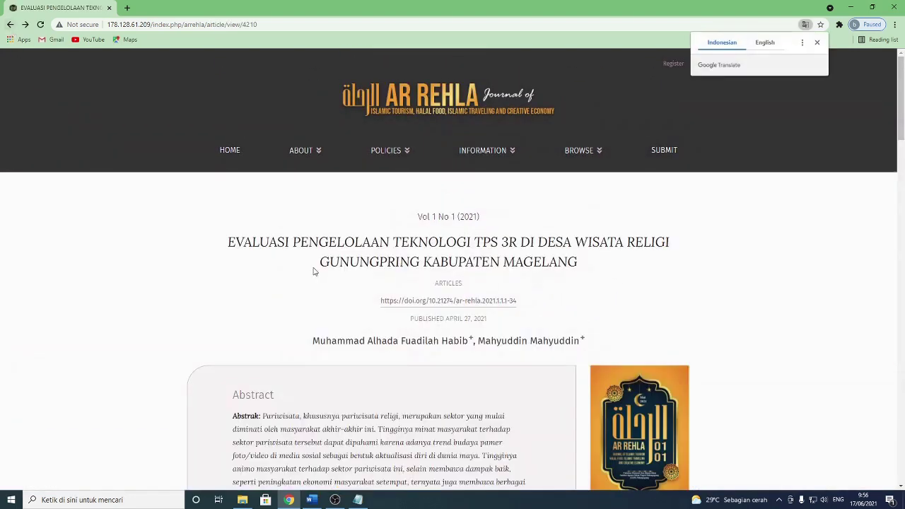
{"action": "scroll", "coordinate": [314, 269], "scroll_direction": "down", "scroll_amount": 1}
{"action": "left_click", "coordinate": [311, 500]}
{"action": "left_click", "coordinate": [485, 162]}
{"action": "key", "text": "ctrl+v"}
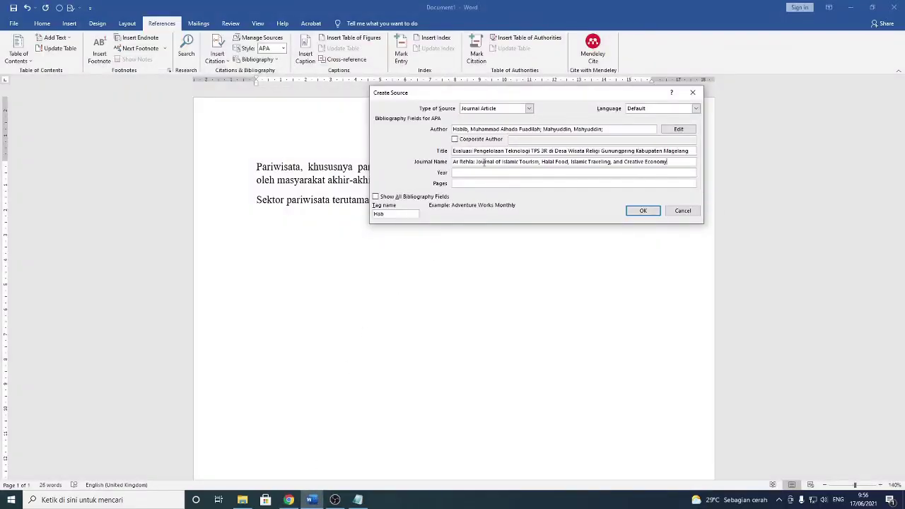
Check the publication year on the article's page in Chrome and set the source's year to 2021 in Word.
{"action": "left_click", "coordinate": [485, 174]}
{"action": "left_click", "coordinate": [289, 500]}
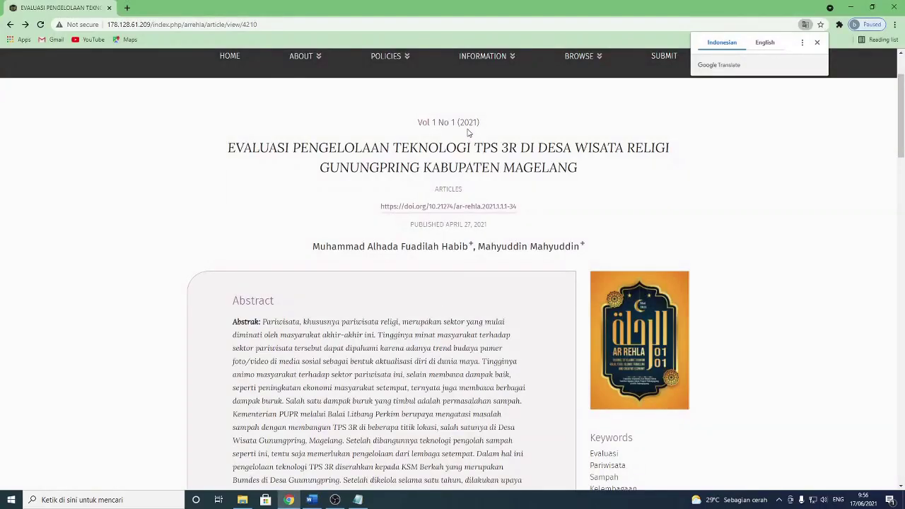
{"action": "key", "text": "alt+Tab"}
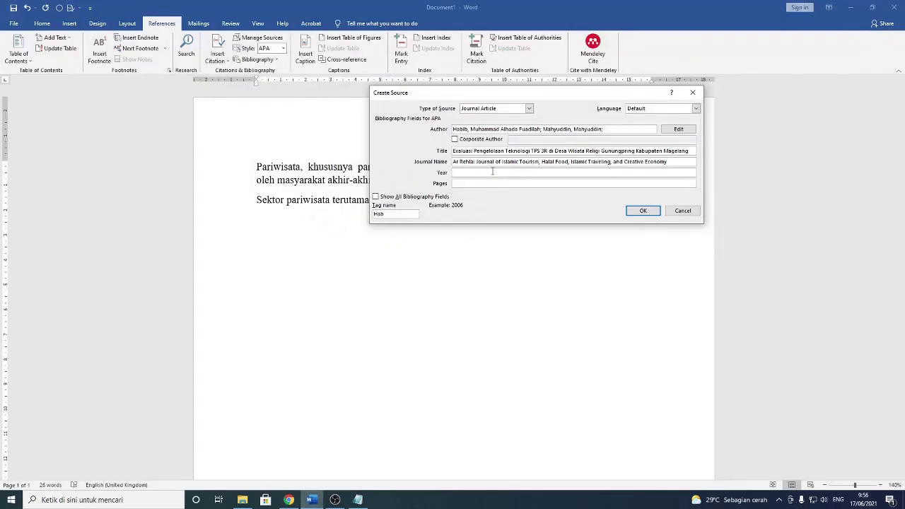
{"action": "type", "text": "1"}
Check the first and last page numbers of the article PDF in Chrome and enter 1-34 as the source's pages in Word.
{"action": "left_click", "coordinate": [486, 183]}
{"action": "left_click", "coordinate": [289, 501]}
{"action": "scroll", "coordinate": [310, 200], "scroll_direction": "down", "scroll_amount": 10}
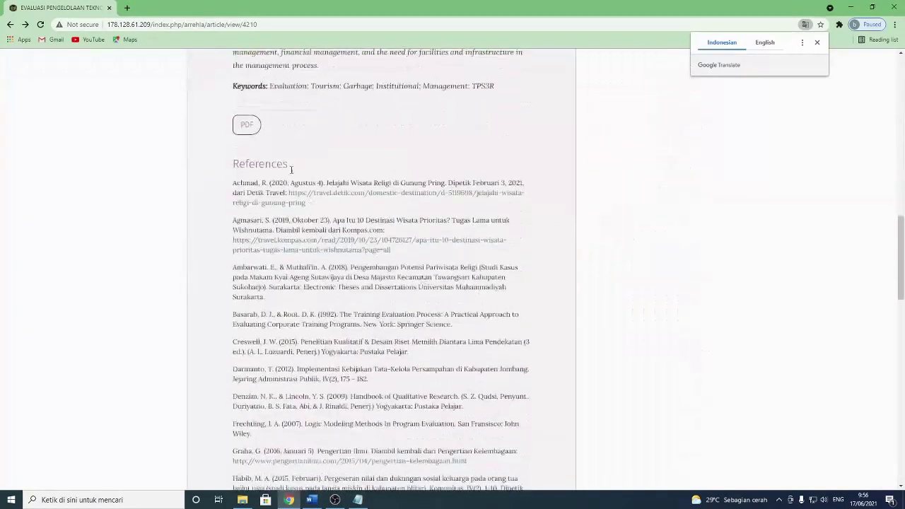
{"action": "left_click", "coordinate": [247, 124]}
{"action": "scroll", "coordinate": [503, 226], "scroll_direction": "down", "scroll_amount": 3}
{"action": "scroll", "coordinate": [502, 226], "scroll_direction": "up", "scroll_amount": 3}
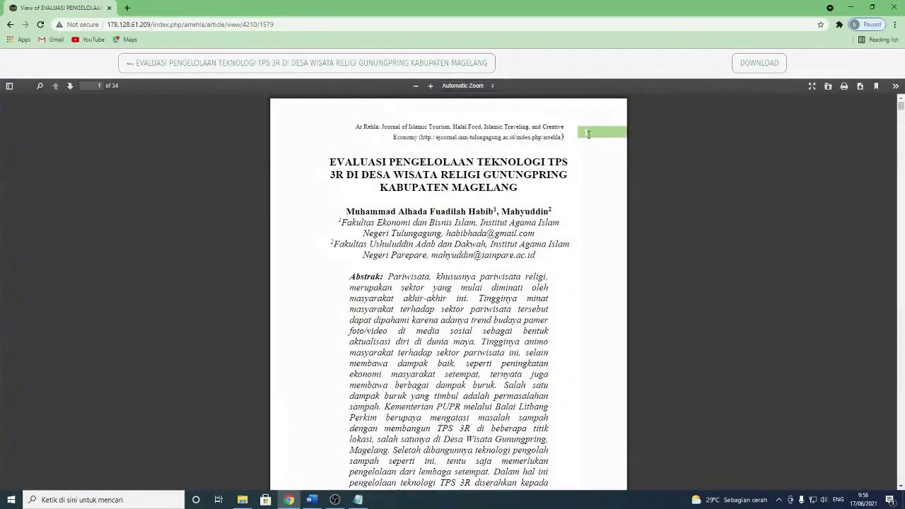
{"action": "left_click_drag", "start_coordinate": [902, 106], "coordinate": [902, 486]}
{"action": "scroll", "coordinate": [725, 367], "scroll_direction": "up", "scroll_amount": 3}
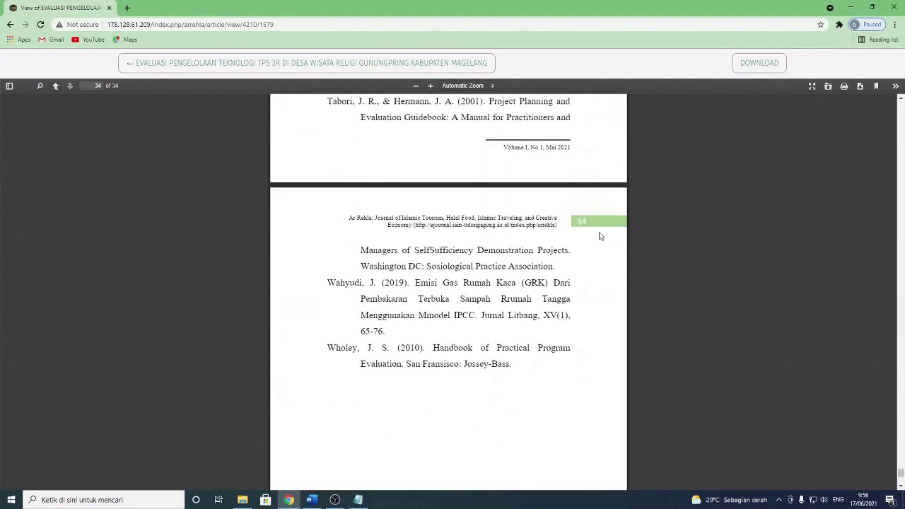
{"action": "left_click", "coordinate": [311, 500]}
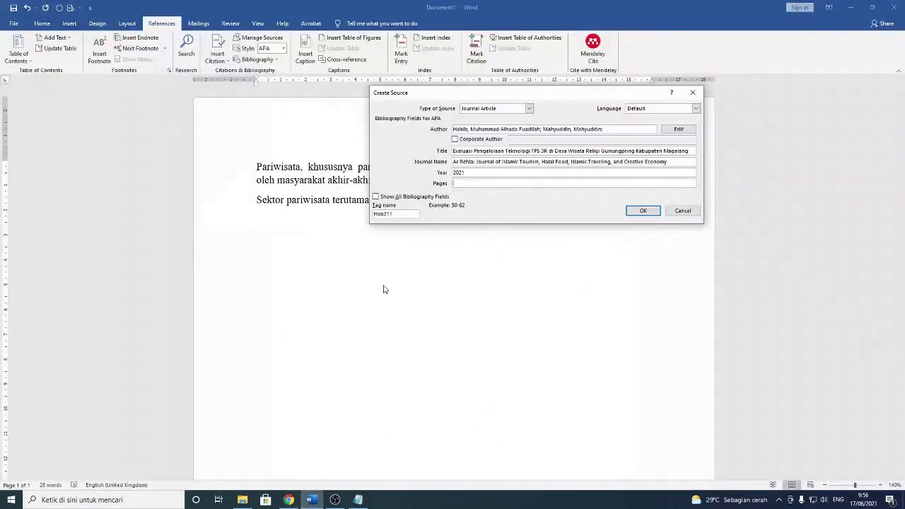
{"action": "left_click", "coordinate": [457, 182]}
{"action": "type", "text": "1-34"}
Show all bibliography fields and set the source's volume to I and issue to 1, as given in the PDF footer.
{"action": "left_click", "coordinate": [376, 198]}
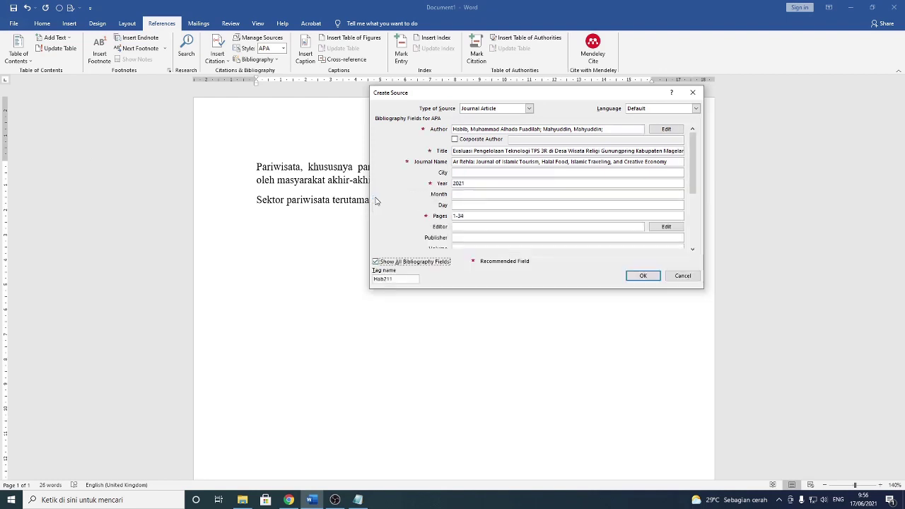
{"action": "left_click_drag", "start_coordinate": [694, 187], "coordinate": [694, 239]}
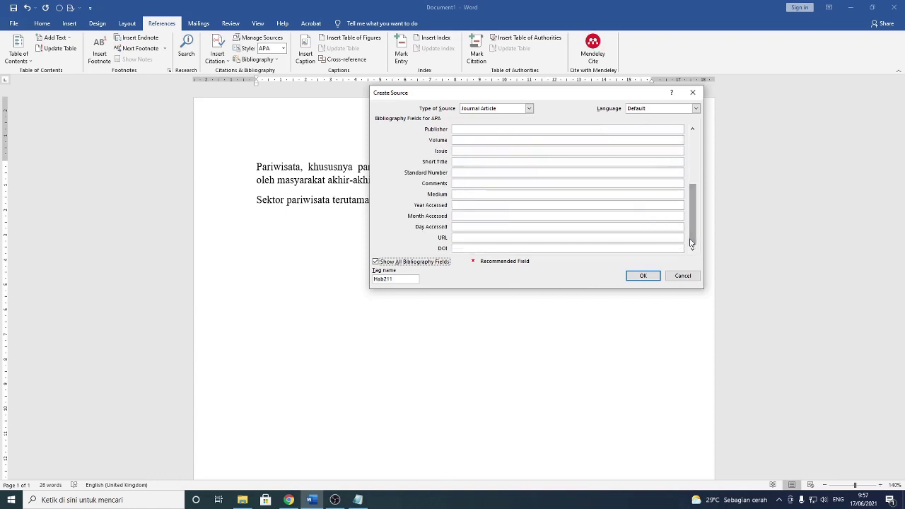
{"action": "left_click", "coordinate": [484, 140]}
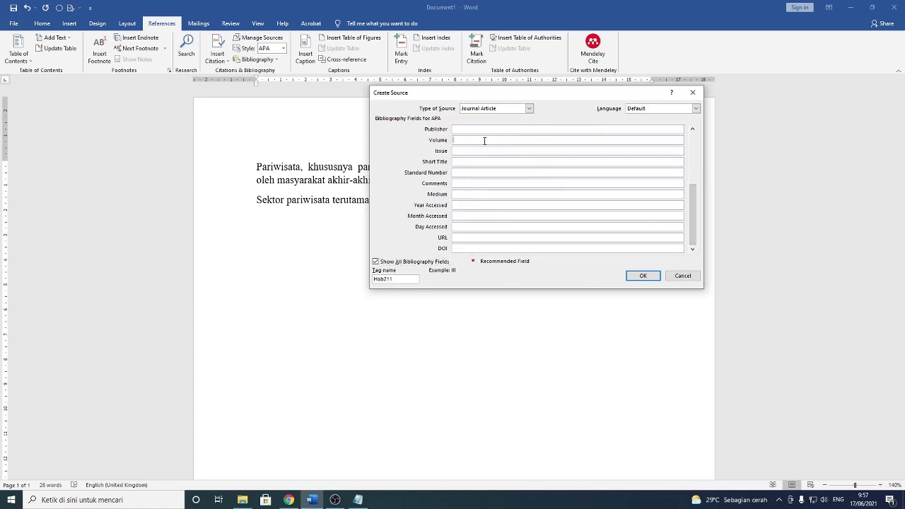
{"action": "left_click", "coordinate": [289, 501]}
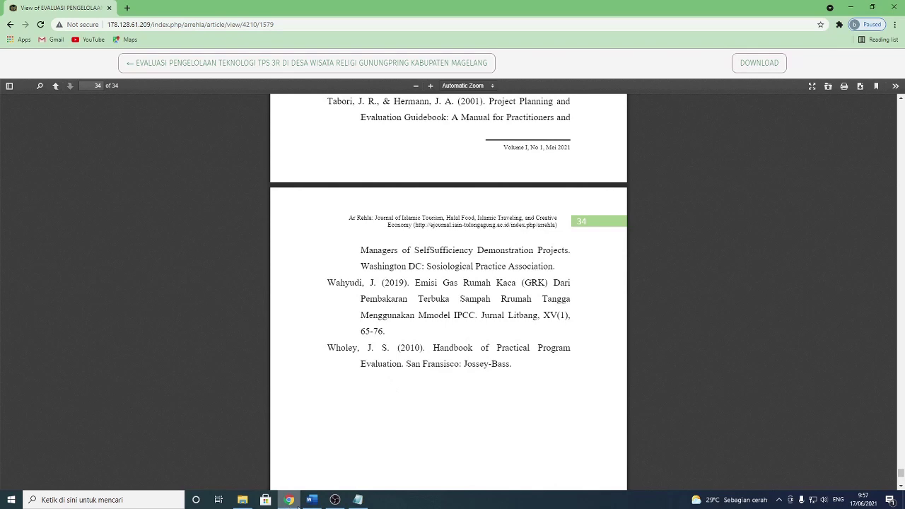
{"action": "left_click", "coordinate": [309, 501]}
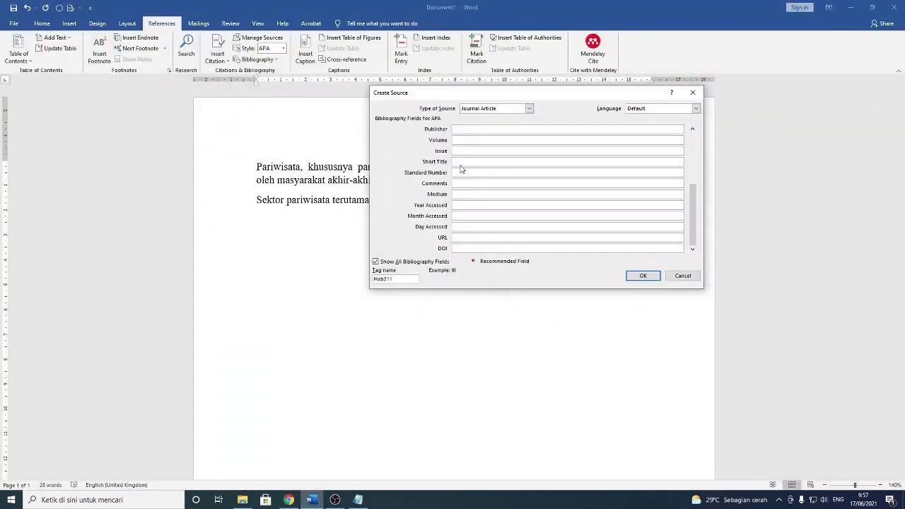
{"action": "type", "text": "I"}
{"action": "left_click", "coordinate": [458, 152]}
Copy the address of the article's web page from Chrome into the URL field of Word's source.
{"action": "left_click", "coordinate": [469, 238]}
{"action": "left_click", "coordinate": [292, 498]}
{"action": "scroll", "coordinate": [366, 269], "scroll_direction": "up", "scroll_amount": 2}
{"action": "scroll", "coordinate": [367, 269], "scroll_direction": "up", "scroll_amount": 10}
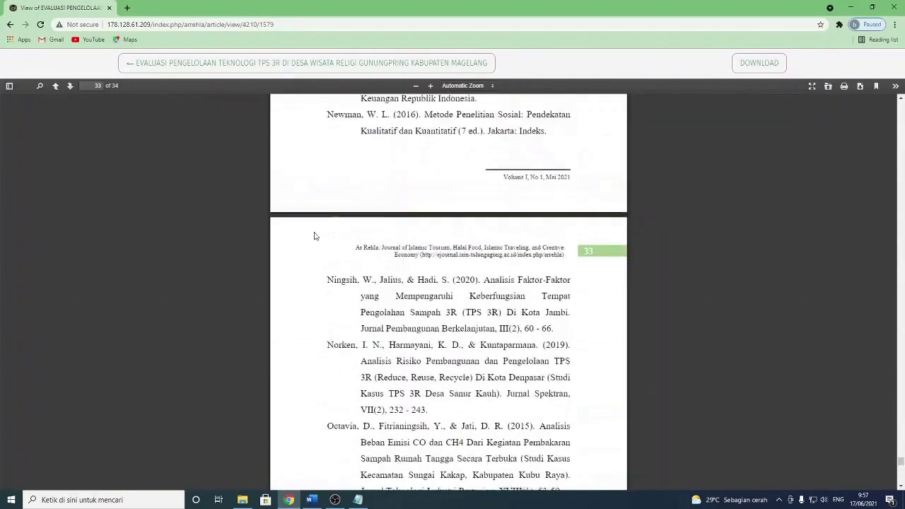
{"action": "left_click", "coordinate": [10, 24]}
{"action": "scroll", "coordinate": [307, 126], "scroll_direction": "up", "scroll_amount": 10}
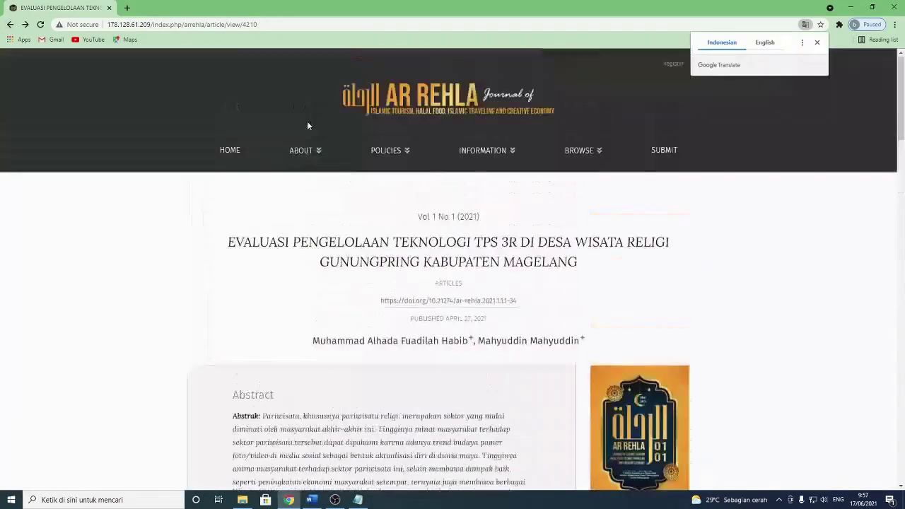
{"action": "left_click", "coordinate": [266, 25]}
{"action": "right_click", "coordinate": [266, 25]}
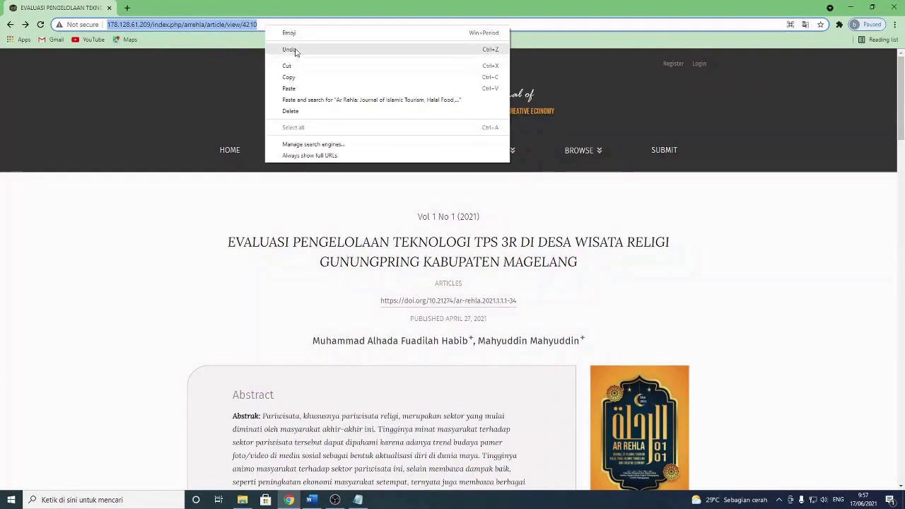
{"action": "left_click", "coordinate": [279, 75]}
{"action": "left_click", "coordinate": [312, 500]}
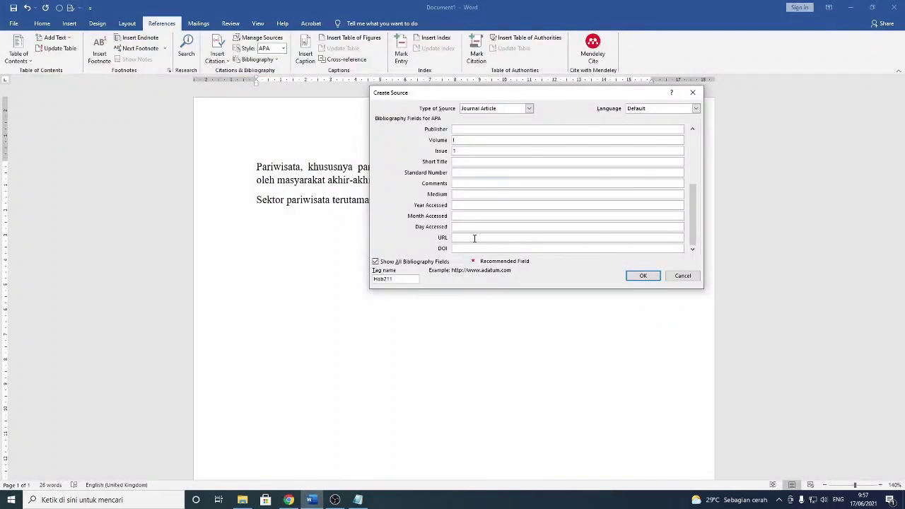
{"action": "key", "text": "ctrl+v"}
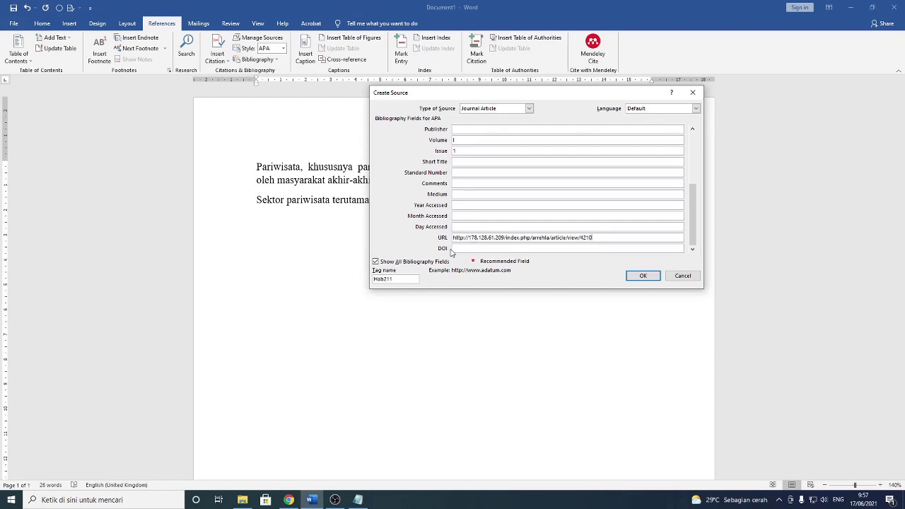
Copy the DOI prefix 10.21274 from the journal's home page in Chrome into the DOI field of Word's source.
{"action": "left_click", "coordinate": [289, 500]}
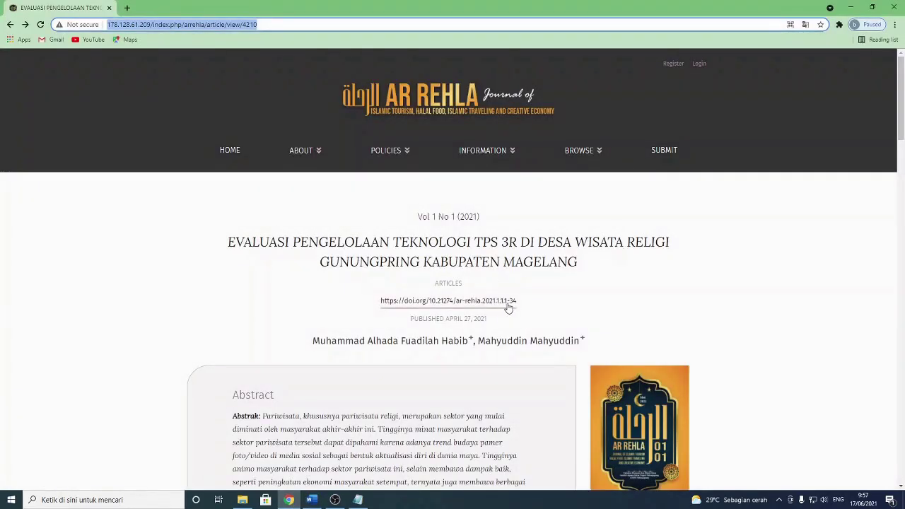
{"action": "left_click", "coordinate": [244, 151]}
{"action": "scroll", "coordinate": [415, 277], "scroll_direction": "down", "scroll_amount": 1}
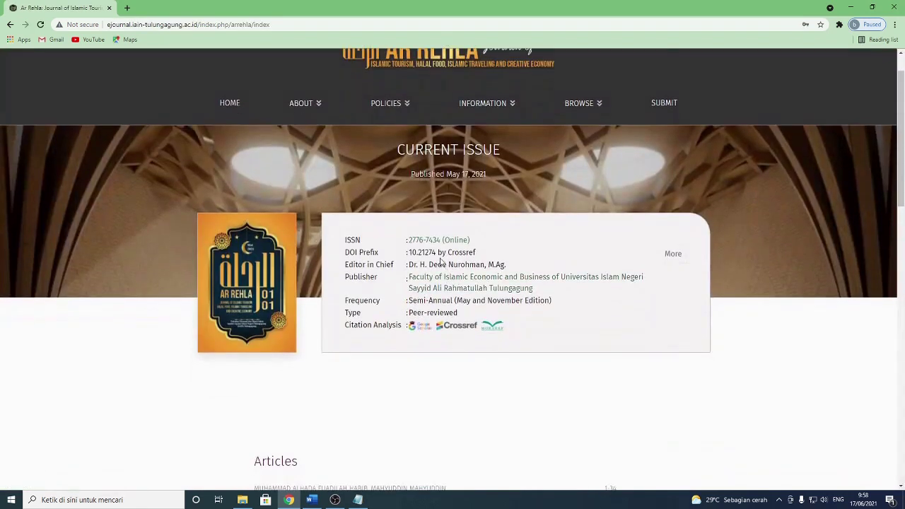
{"action": "left_click_drag", "start_coordinate": [436, 253], "coordinate": [408, 253]}
{"action": "right_click", "coordinate": [411, 253]}
{"action": "left_click", "coordinate": [428, 257]}
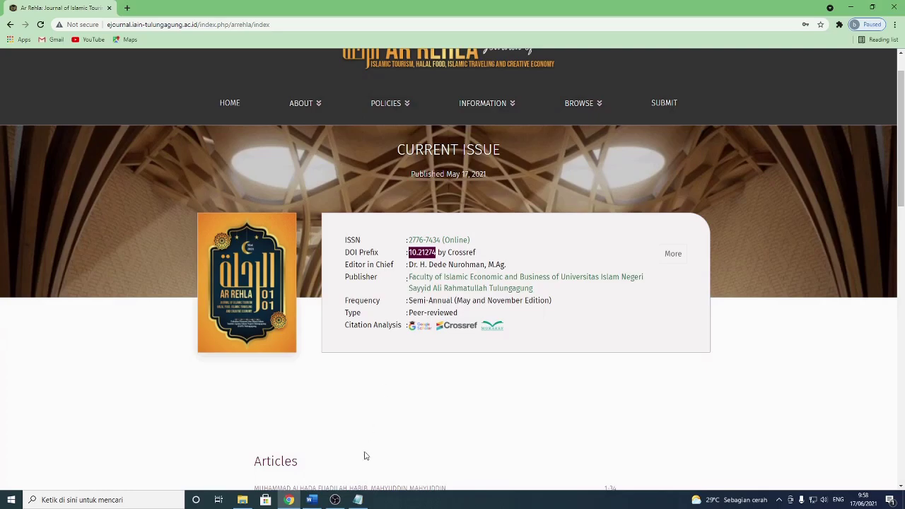
{"action": "left_click", "coordinate": [312, 500]}
{"action": "left_click", "coordinate": [464, 249]}
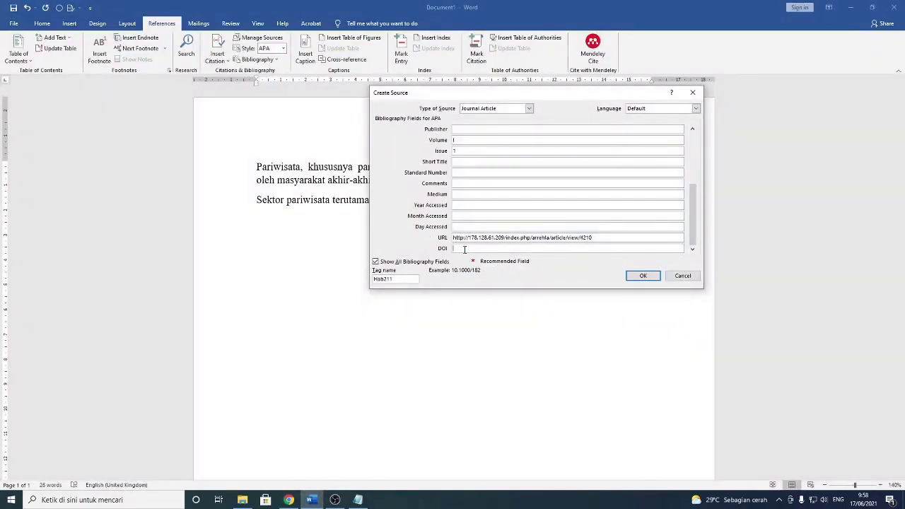
{"action": "key", "text": "ctrl+v"}
Set the source's access date to year 2021, month Juni and day 17.
{"action": "left_click", "coordinate": [463, 205]}
{"action": "key", "text": "Tab"}
{"action": "type", "text": "Juni"}
{"action": "key", "text": "Tab"}
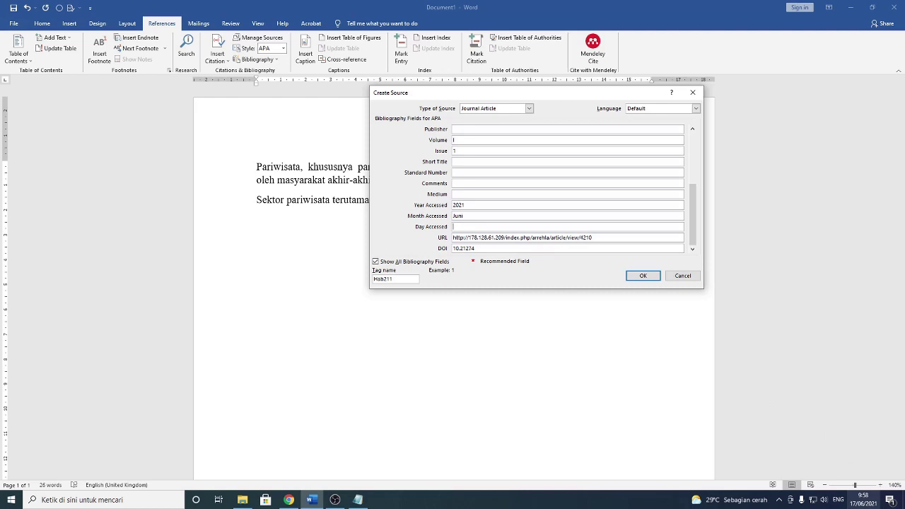
{"action": "type", "text": "17"}
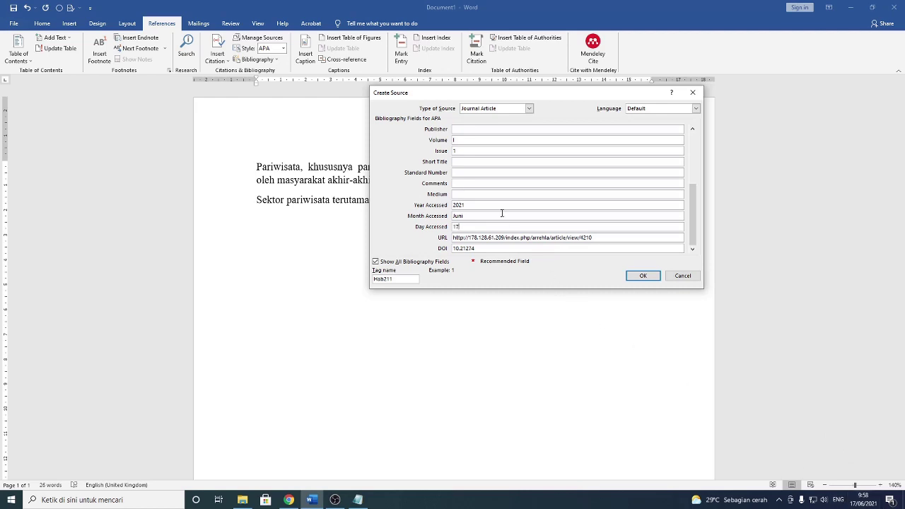
Review the source's bibliography fields, save the source and end the cited sentence with a period.
{"action": "left_click_drag", "start_coordinate": [691, 227], "coordinate": [694, 157]}
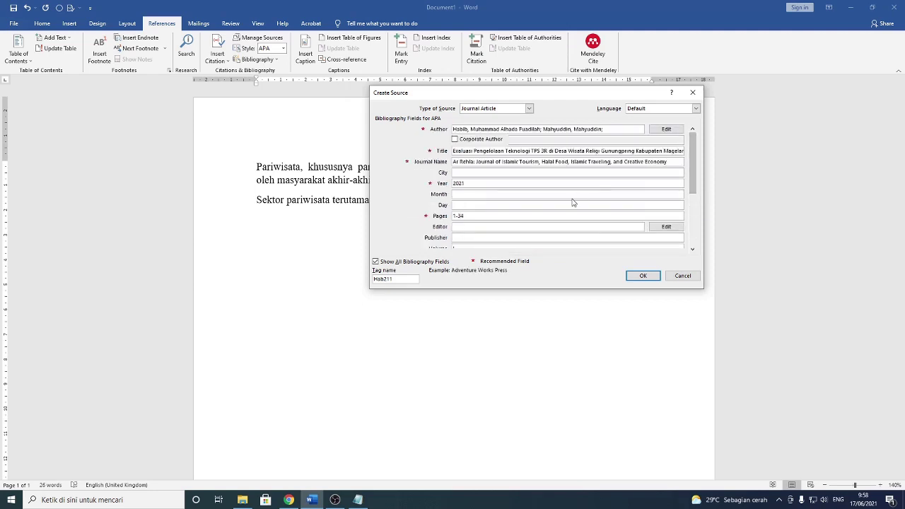
{"action": "left_click", "coordinate": [462, 171]}
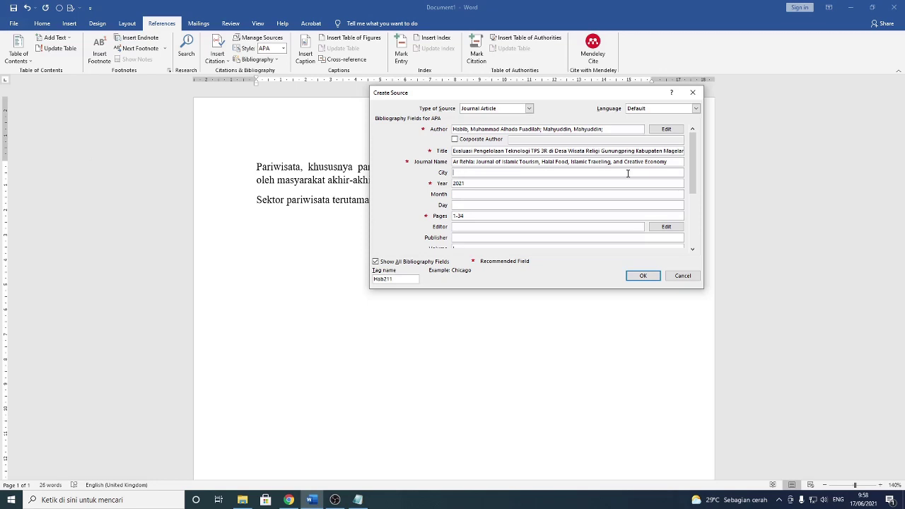
{"action": "left_click_drag", "start_coordinate": [693, 170], "coordinate": [694, 230]}
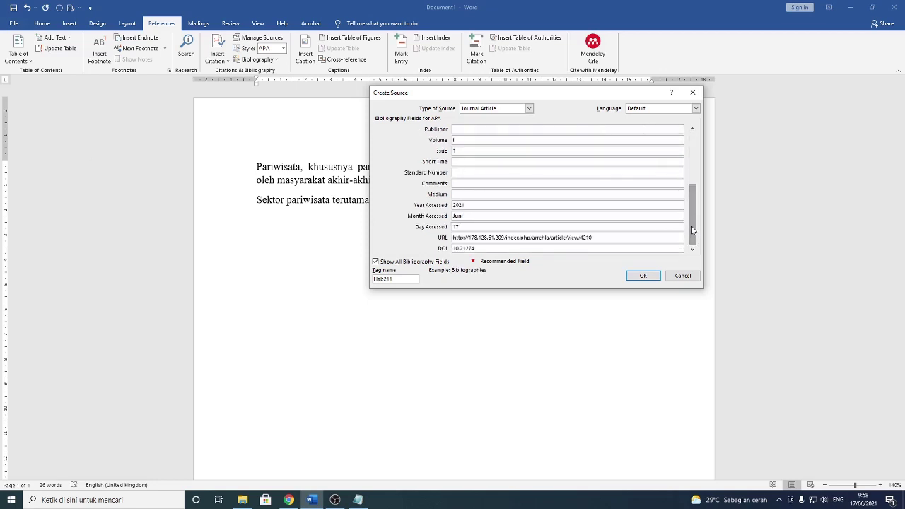
{"action": "left_click", "coordinate": [641, 276]}
{"action": "type", "text": "."}
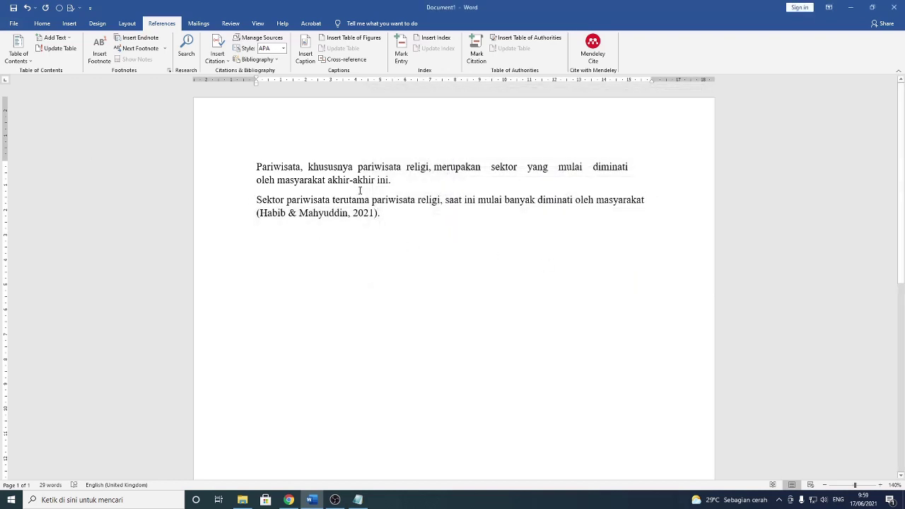
Delete the original quoted sentence above the paraphrase and justify the remaining paragraph.
{"action": "left_click_drag", "start_coordinate": [250, 200], "coordinate": [234, 169]}
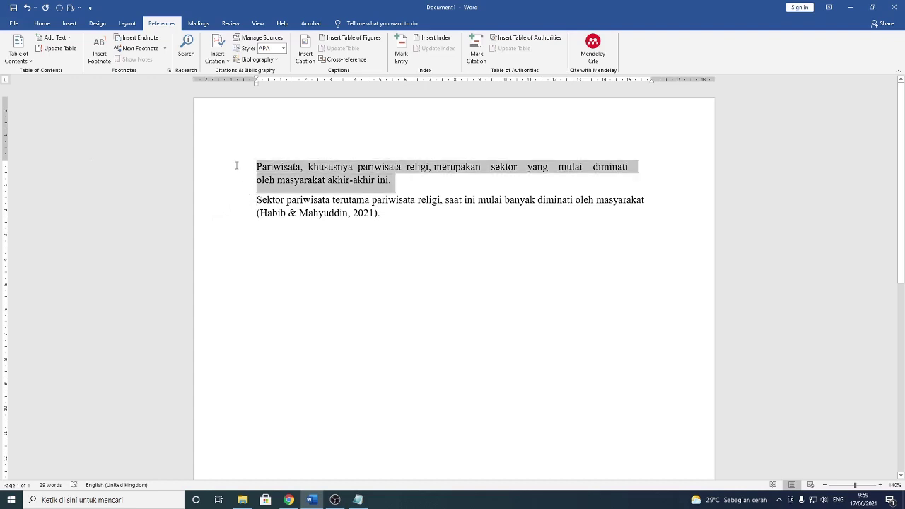
{"action": "key", "text": "Delete"}
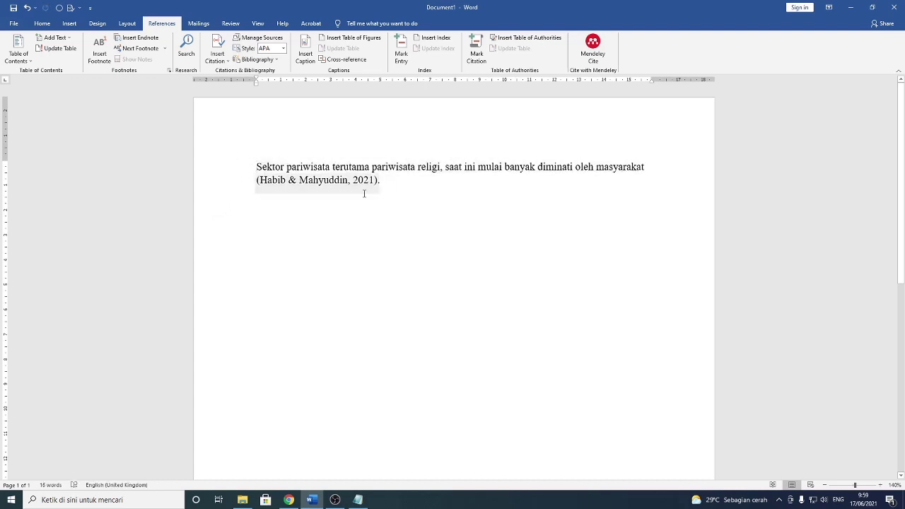
{"action": "left_click_drag", "start_coordinate": [424, 185], "coordinate": [202, 137]}
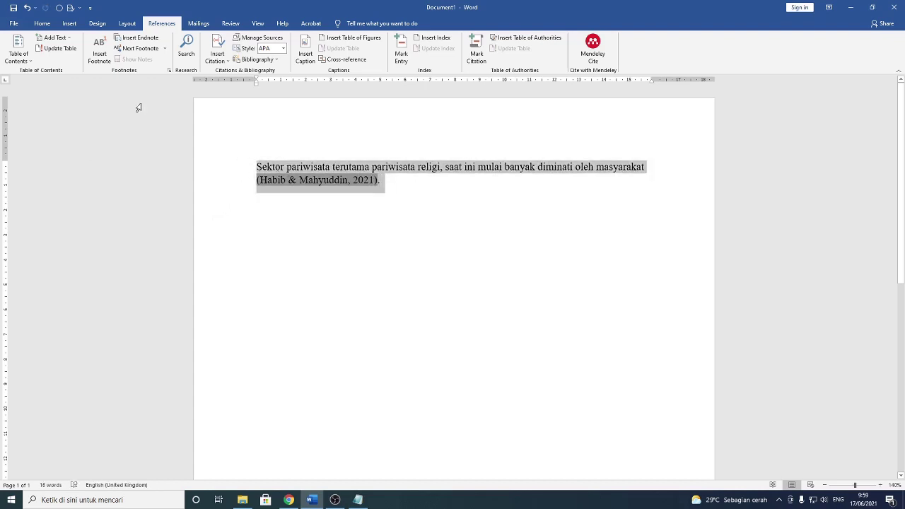
{"action": "left_click", "coordinate": [41, 23]}
{"action": "left_click", "coordinate": [261, 55]}
{"action": "left_click", "coordinate": [507, 194]}
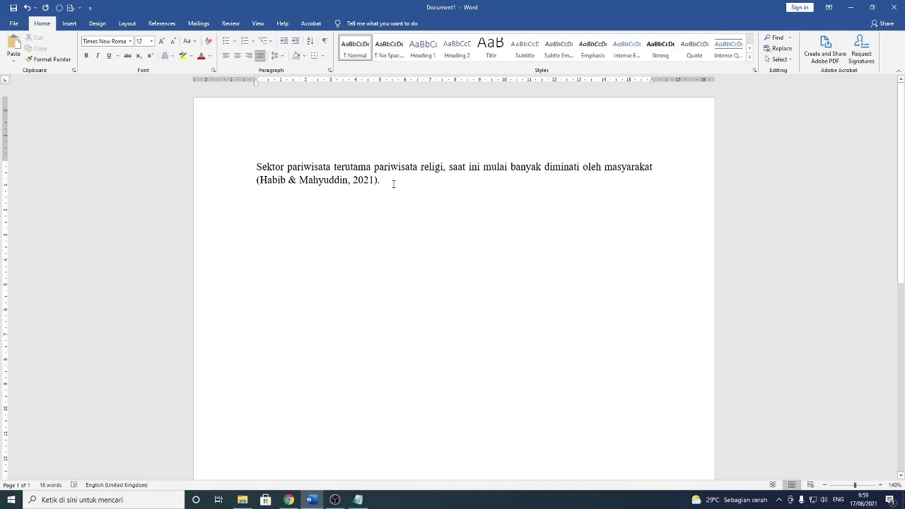
Add the heading text "Daftar Pustaka" a few empty lines below the cited sentence.
{"action": "key", "text": "Return"}
{"action": "key", "text": "Return"}
{"action": "key", "text": "Return"}
{"action": "key", "text": "Return"}
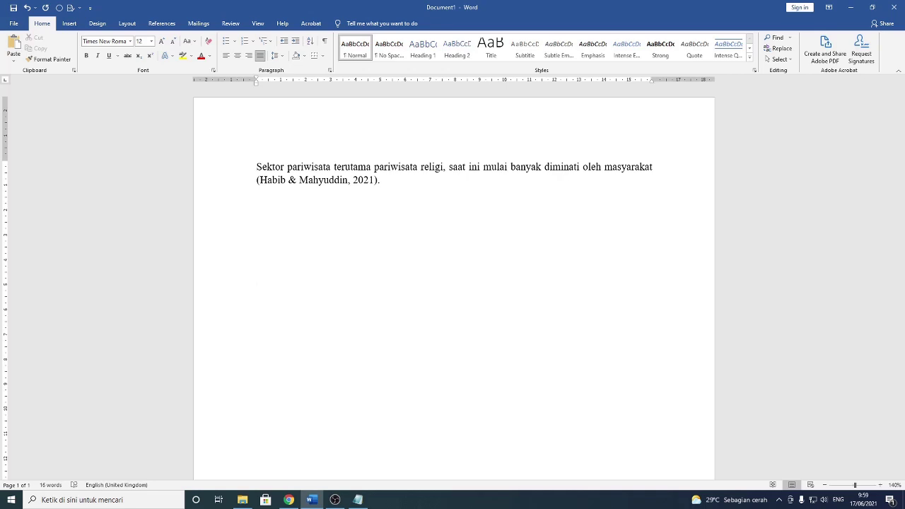
{"action": "type", "text": "Daftar Pustaka"}
Insert a bibliography without a built-in heading below "Daftar Pustaka".
{"action": "left_click", "coordinate": [175, 27]}
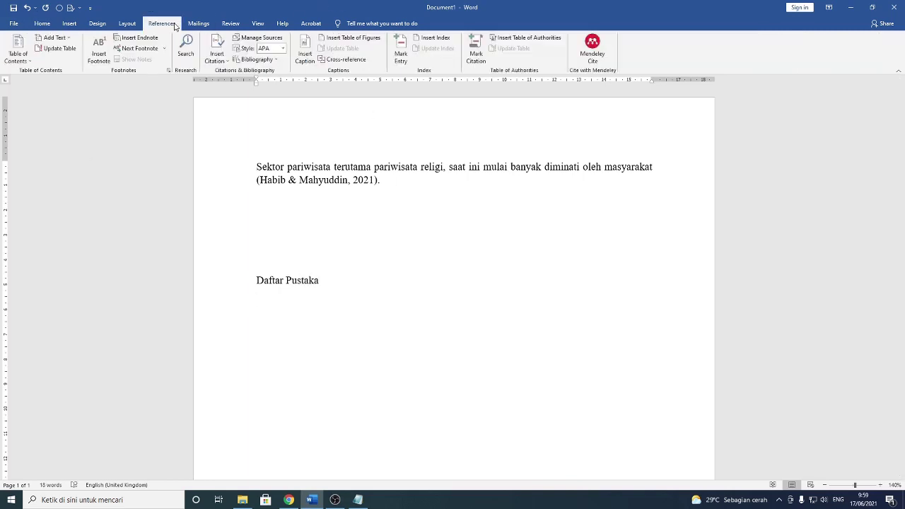
{"action": "left_click", "coordinate": [276, 60]}
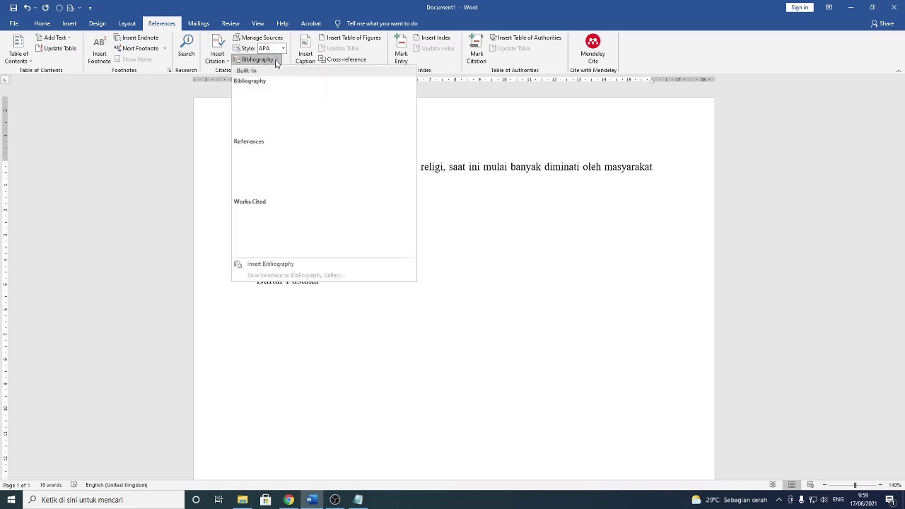
{"action": "left_click", "coordinate": [271, 264]}
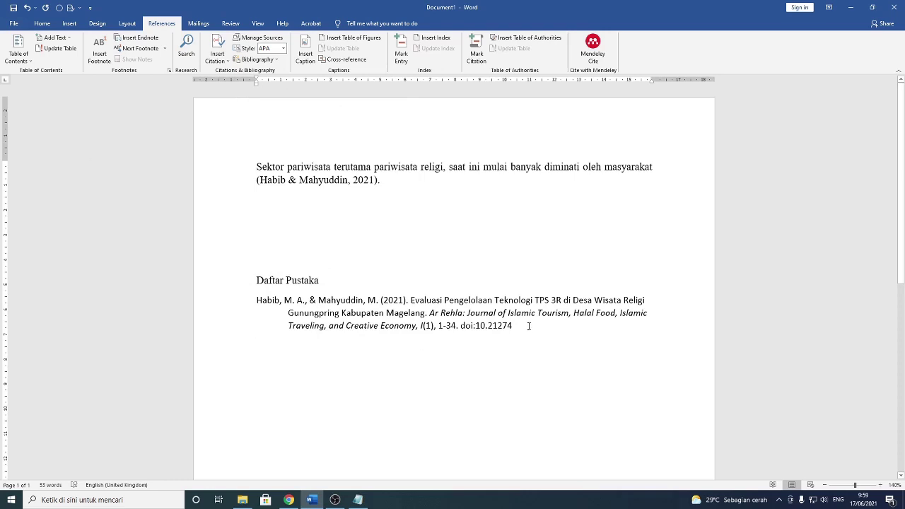
Examine the generated bibliography entry and compare it with the in-text citation of the paraphrased sentence.
{"action": "left_click_drag", "start_coordinate": [528, 327], "coordinate": [257, 298]}
{"action": "left_click", "coordinate": [468, 274]}
{"action": "left_click", "coordinate": [339, 215]}
{"action": "left_click_drag", "start_coordinate": [287, 325], "coordinate": [528, 331]}
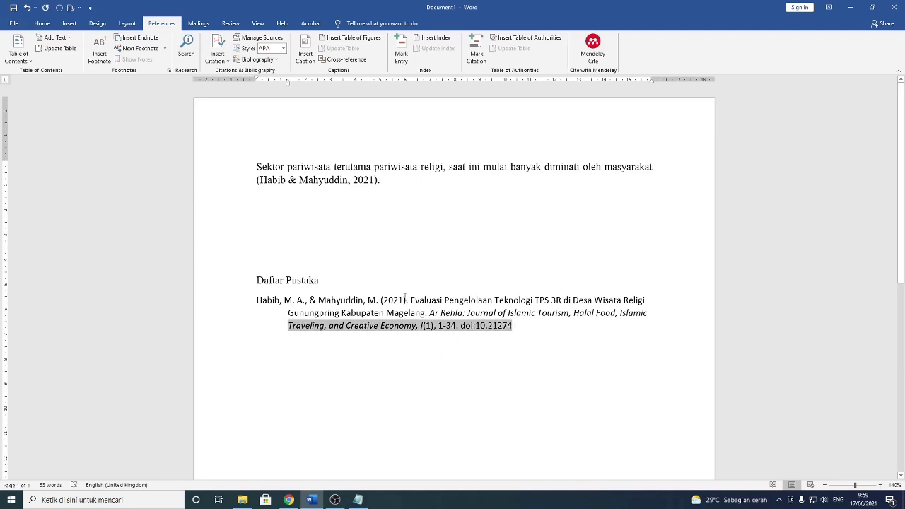
{"action": "left_click", "coordinate": [405, 299]}
{"action": "left_click", "coordinate": [366, 247]}
{"action": "left_click", "coordinate": [335, 184]}
{"action": "left_click", "coordinate": [339, 207]}
{"action": "left_click", "coordinate": [394, 179]}
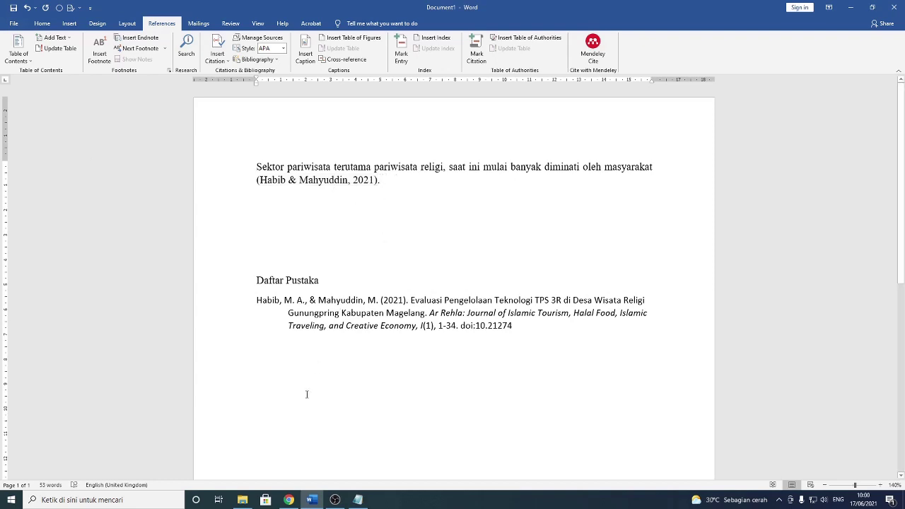
Switch to Chrome and search Google for "antropologi ekonomi".
{"action": "left_click", "coordinate": [289, 500]}
{"action": "scroll", "coordinate": [266, 141], "scroll_direction": "up", "scroll_amount": 1}
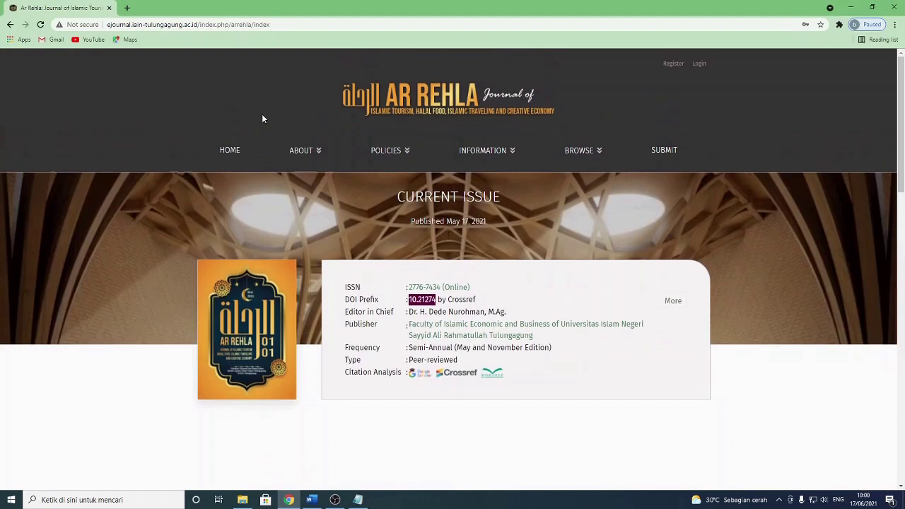
{"action": "left_click", "coordinate": [280, 23]}
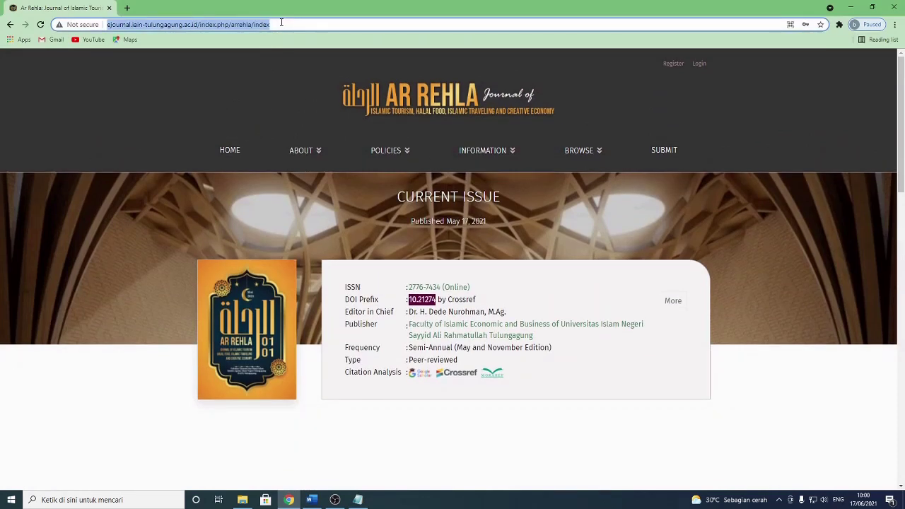
{"action": "type", "text": "an"}
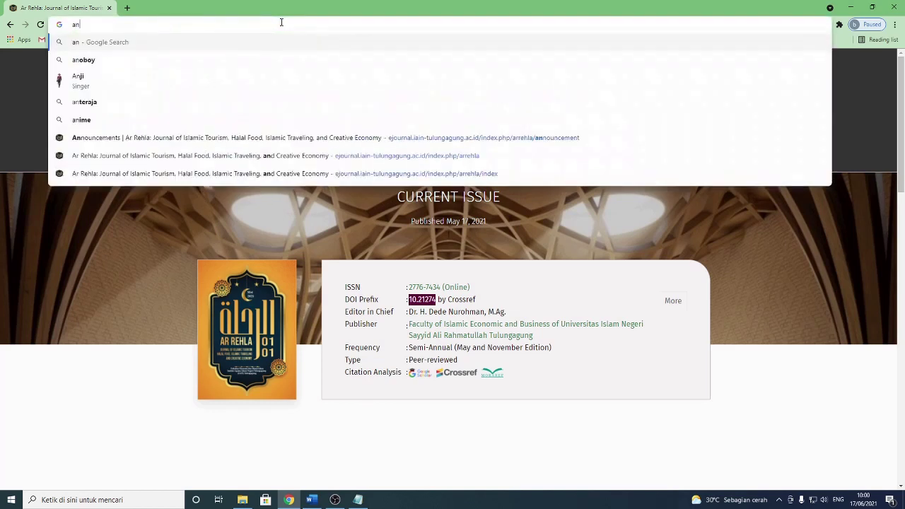
{"action": "type", "text": "tropologi"}
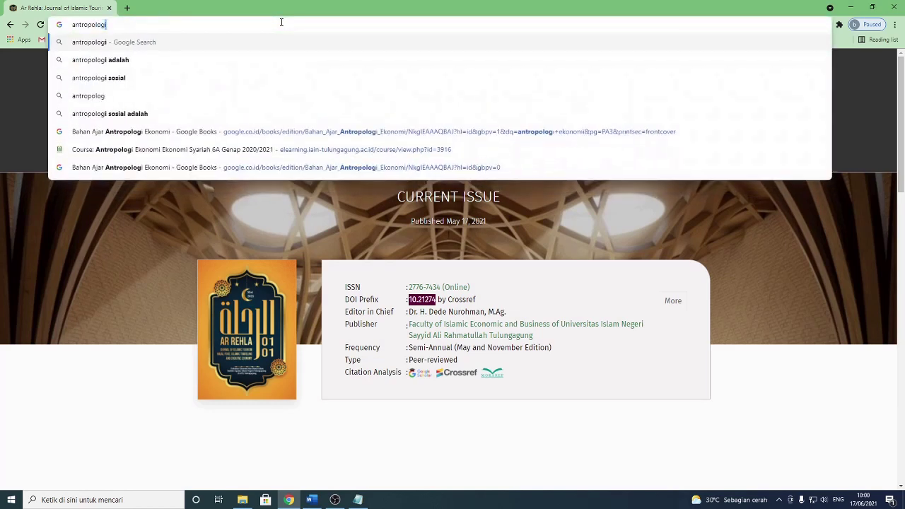
{"action": "type", "text": " ekonomi"}
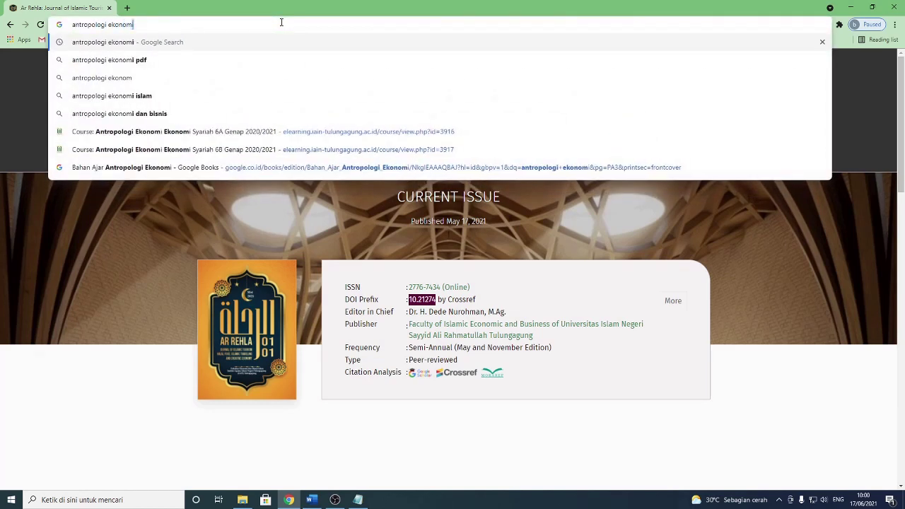
{"action": "key", "text": "Return"}
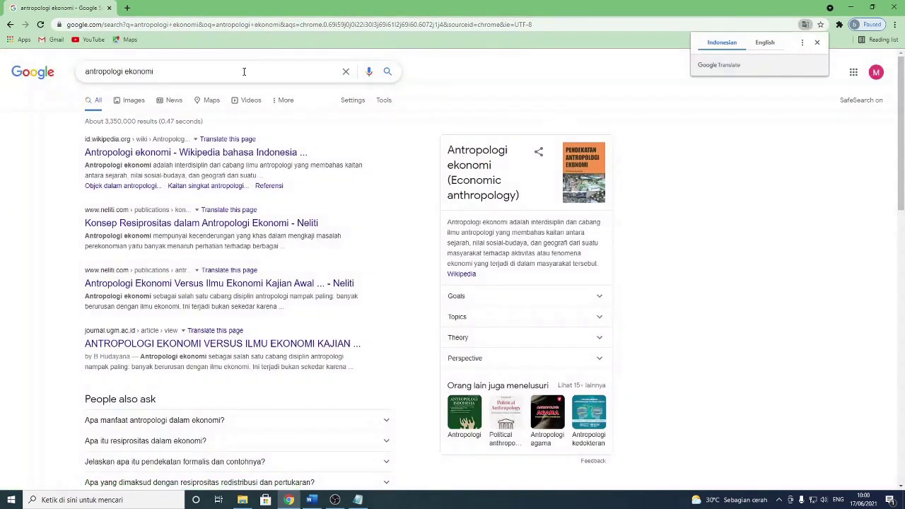
Limit the search to books and open the preview of "Bahan Ajar Antropologi Ekonomi".
{"action": "left_click", "coordinate": [288, 104]}
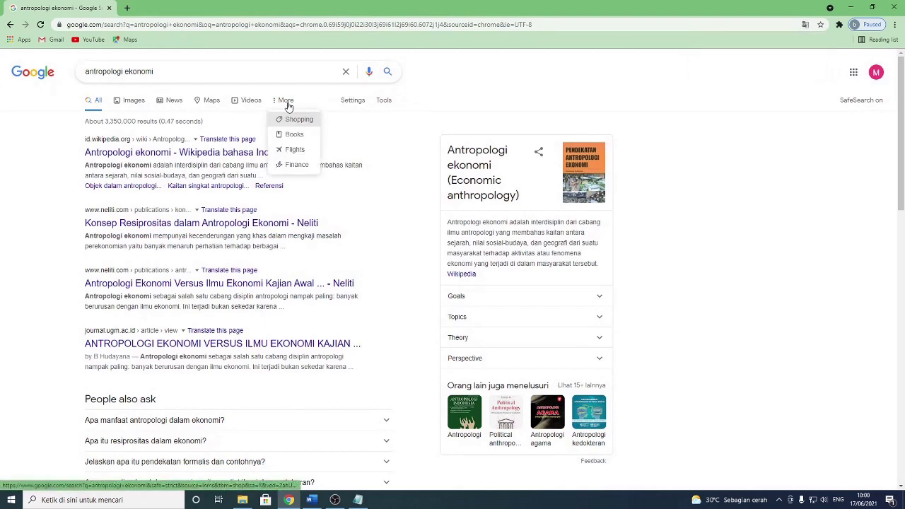
{"action": "left_click", "coordinate": [295, 136]}
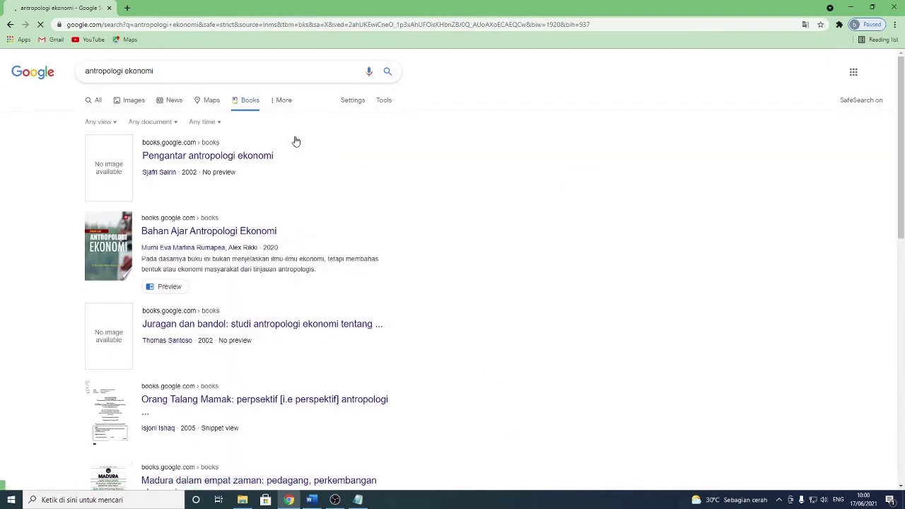
{"action": "scroll", "coordinate": [336, 167], "scroll_direction": "down", "scroll_amount": 1}
{"action": "left_click", "coordinate": [273, 185]}
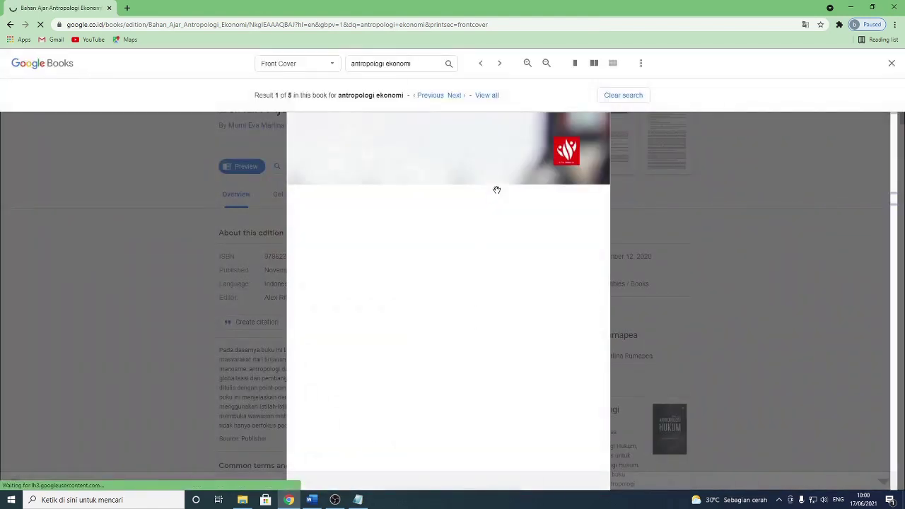
Read through the book preview to the section "Sejarah Perkembangan Antropologi Ekonomi" on page 3 and return to the Word document.
{"action": "scroll", "coordinate": [483, 223], "scroll_direction": "down", "scroll_amount": 3}
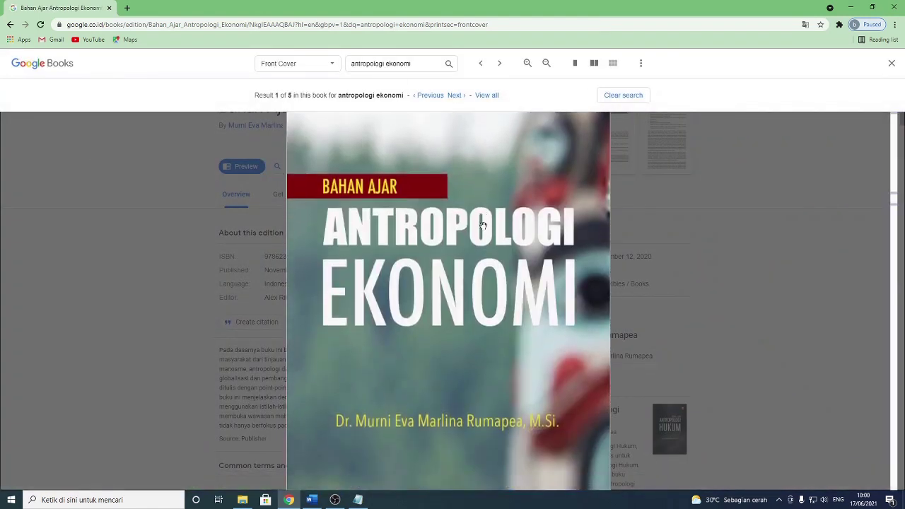
{"action": "scroll", "coordinate": [482, 225], "scroll_direction": "down", "scroll_amount": 8}
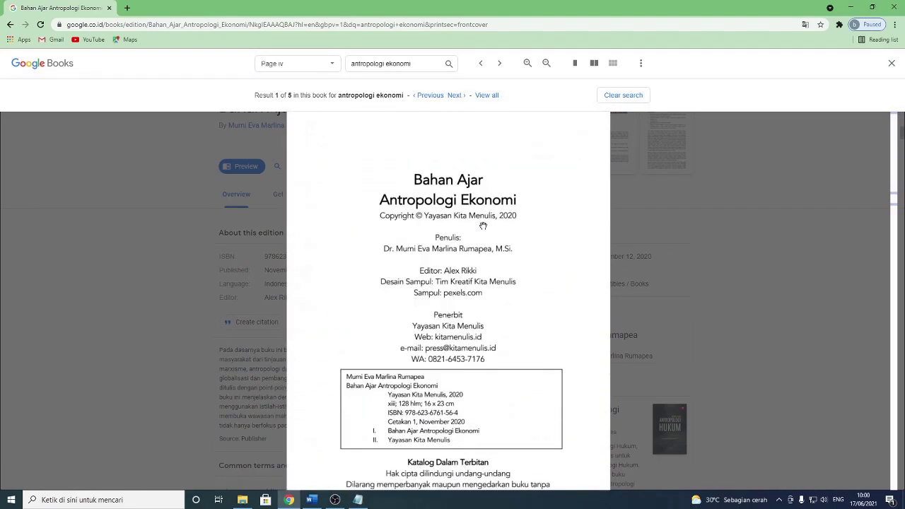
{"action": "scroll", "coordinate": [484, 225], "scroll_direction": "down", "scroll_amount": 15}
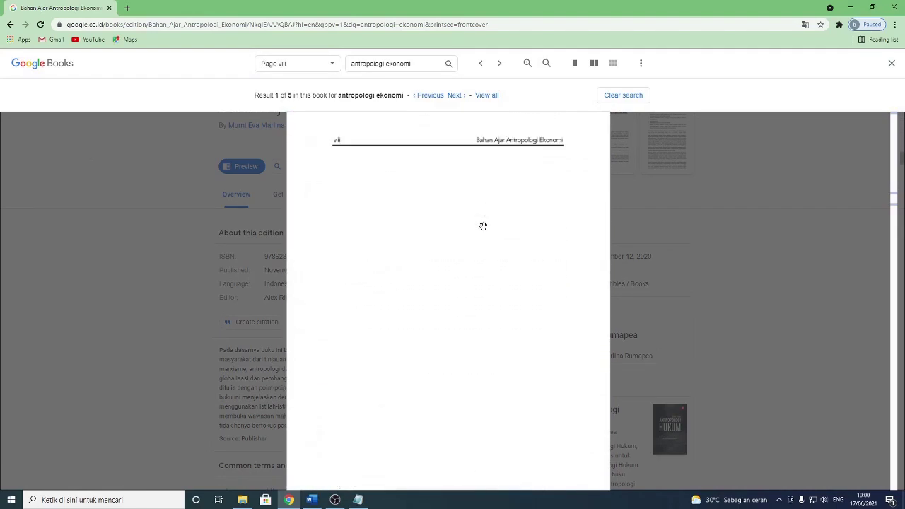
{"action": "scroll", "coordinate": [483, 226], "scroll_direction": "down", "scroll_amount": 15}
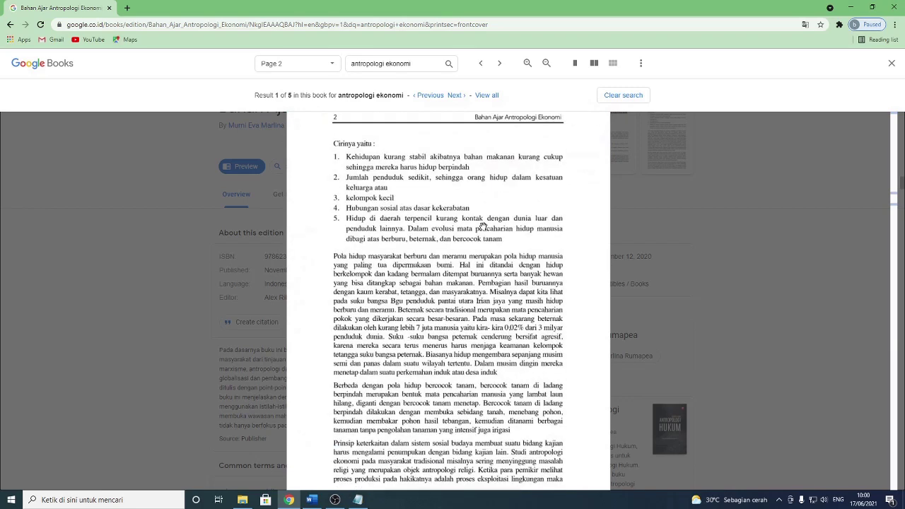
{"action": "scroll", "coordinate": [483, 226], "scroll_direction": "down", "scroll_amount": 10}
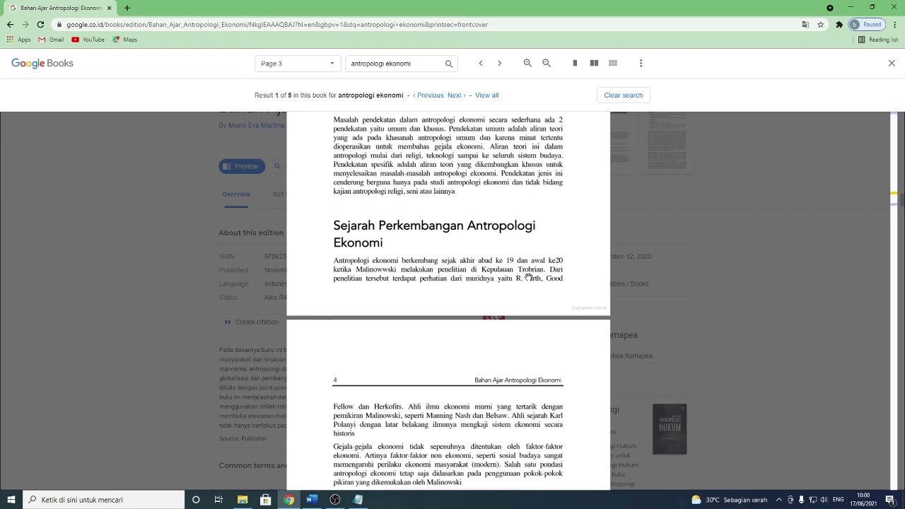
{"action": "left_click", "coordinate": [312, 500]}
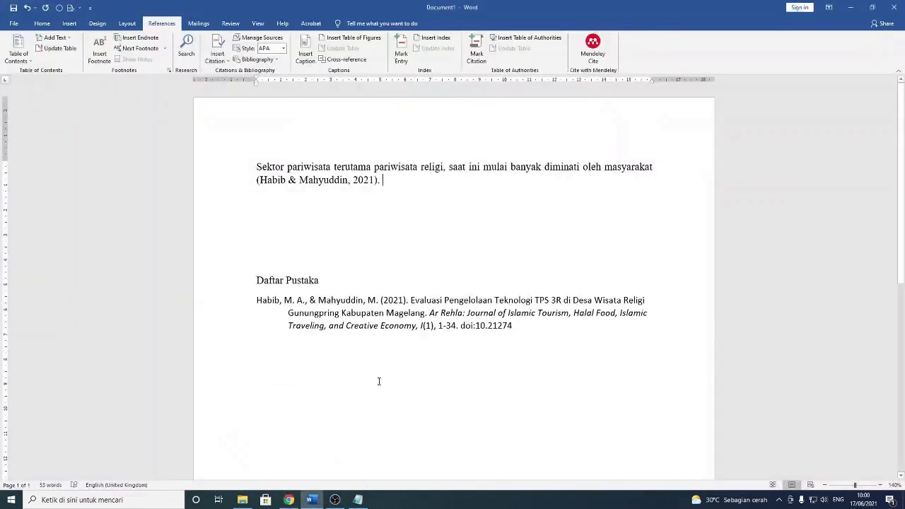
Add a new paragraph below the cited sentence reading "Antropologi Ekonomi mulai berkembang sejak abad ke-19 pada saat Malinowwski melakukan penelitian di Kepulauan Trobrian.".
{"action": "key", "text": "Return"}
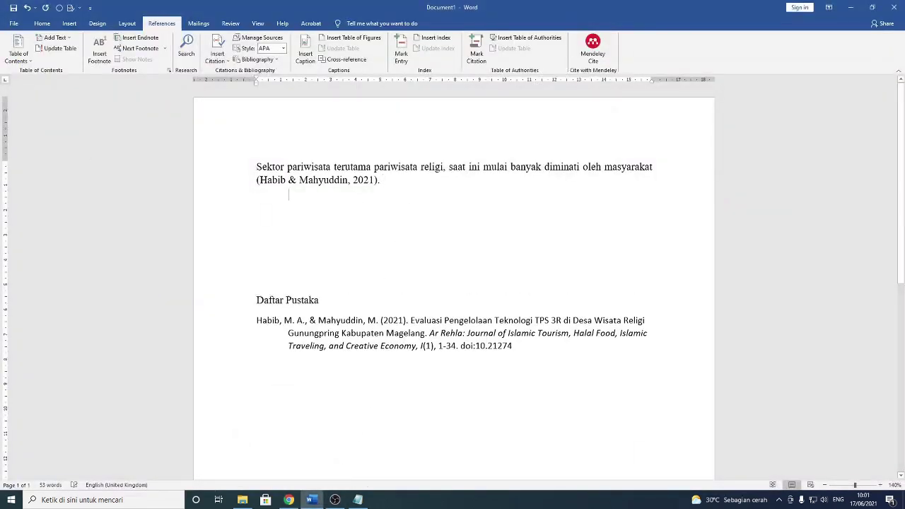
{"action": "type", "text": "Antropologi Ekonomi mulai berkembang sejak abad ke-19 pada saat Malinowwski melakukan penelitian di Kepulauan Trobrian."}
{"action": "key", "text": "Return"}
Begin the paraphrase in the following paragraph with "Penelitian Malinowwski yang dilakukan di Kepulauan Trobrian menjadi titik".
{"action": "type", "text": "P"}
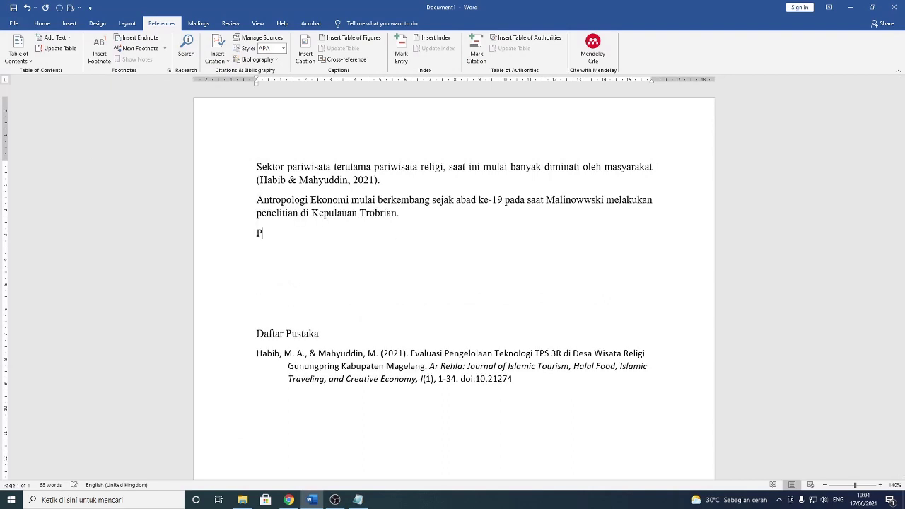
{"action": "type", "text": "enelitian Malino"}
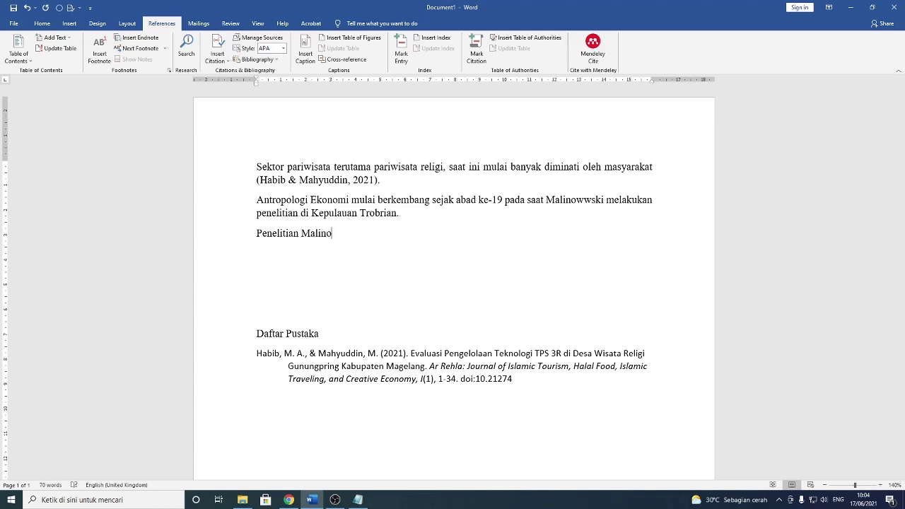
{"action": "type", "text": "wwski yang dilakuk"}
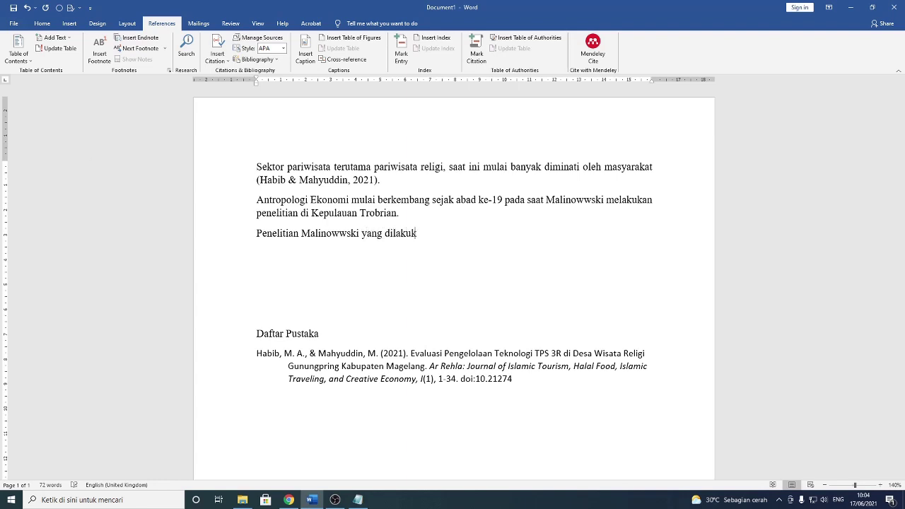
{"action": "type", "text": "an di Kepulauan"}
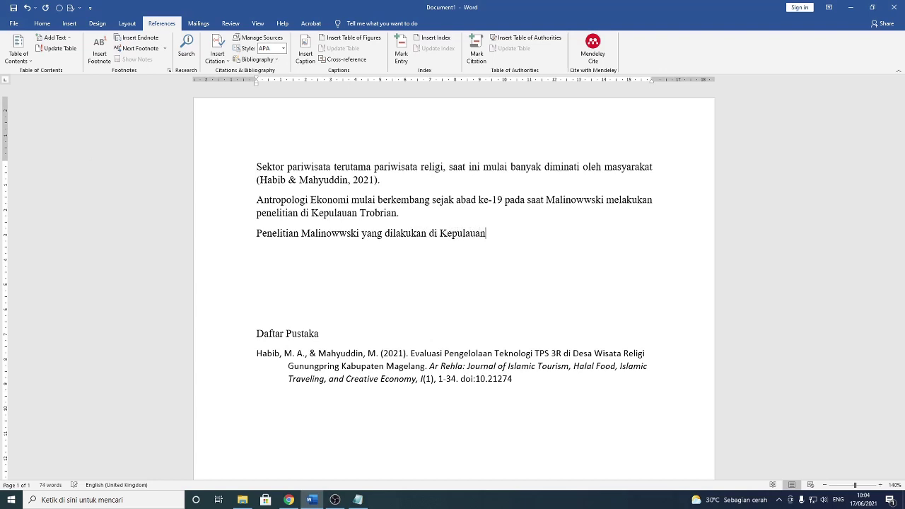
{"action": "type", "text": " Trobrian pada awal abad"}
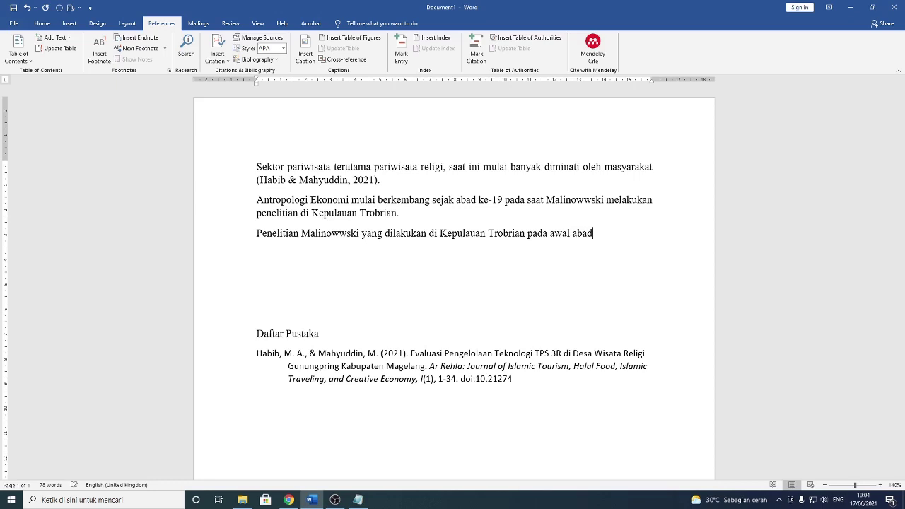
{"action": "type", "text": " ke-19"}
{"action": "key", "text": "BackSpace"}
{"action": "key", "text": "BackSpace"}
{"action": "key", "text": "BackSpace"}
{"action": "key", "text": "BackSpace"}
{"action": "key", "text": "BackSpace"}
{"action": "key", "text": "BackSpace"}
{"action": "key", "text": "BackSpace"}
{"action": "key", "text": "BackSpace"}
{"action": "key", "text": "BackSpace"}
{"action": "key", "text": "BackSpace"}
{"action": "key", "text": "BackSpace"}
{"action": "key", "text": "BackSpace"}
{"action": "key", "text": "BackSpace"}
{"action": "key", "text": "BackSpace"}
{"action": "key", "text": "BackSpace"}
{"action": "key", "text": "BackSpace"}
{"action": "key", "text": "BackSpace"}
{"action": "key", "text": "BackSpace"}
{"action": "key", "text": "BackSpace"}
{"action": "key", "text": "BackSpace"}
{"action": "type", "text": "menjadi titik "}
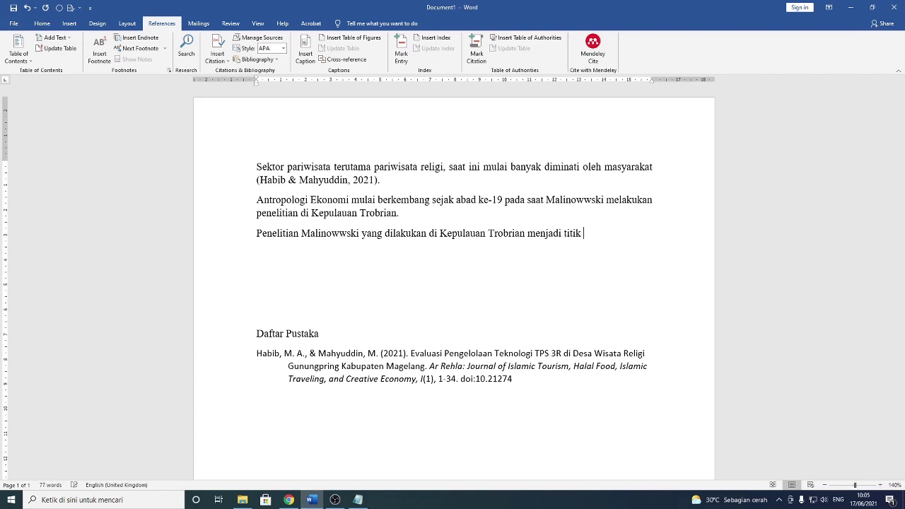
Continue the paraphrase with "awal berkembangnya Antropologi Ekonomi pada abad ke-19".
{"action": "type", "text": "awal berkembangnya"}
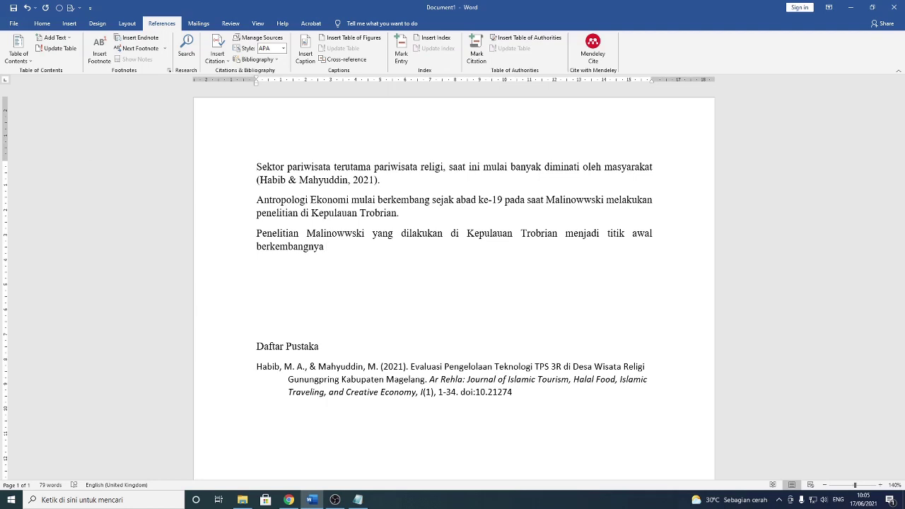
{"action": "type", "text": "Antropologi khususnya"}
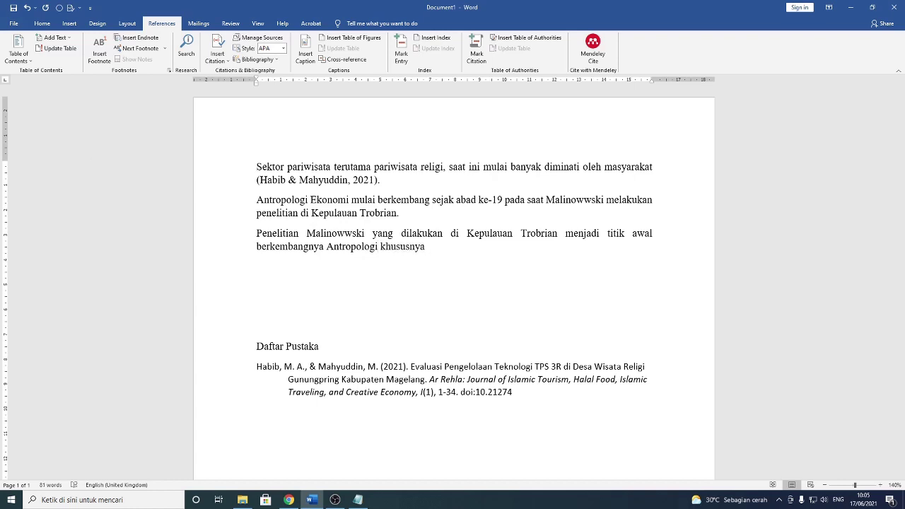
{"action": "type", "text": " Antropolo"}
{"action": "key", "text": "BackSpace"}
{"action": "key", "text": "BackSpace"}
{"action": "key", "text": "BackSpace"}
{"action": "key", "text": "BackSpace"}
{"action": "key", "text": "BackSpace"}
{"action": "key", "text": "BackSpace"}
{"action": "key", "text": "BackSpace"}
{"action": "key", "text": "BackSpace"}
{"action": "key", "text": "BackSpace"}
{"action": "key", "text": "BackSpace"}
{"action": "key", "text": "BackSpace"}
{"action": "key", "text": "BackSpace"}
{"action": "key", "text": "BackSpace"}
{"action": "key", "text": "BackSpace"}
{"action": "key", "text": "BackSpace"}
{"action": "key", "text": "BackSpace"}
{"action": "key", "text": "BackSpace"}
{"action": "key", "text": "BackSpace"}
{"action": "key", "text": "BackSpace"}
{"action": "type", "text": "Ekonomi"}
{"action": "type", "text": "pada abad "}
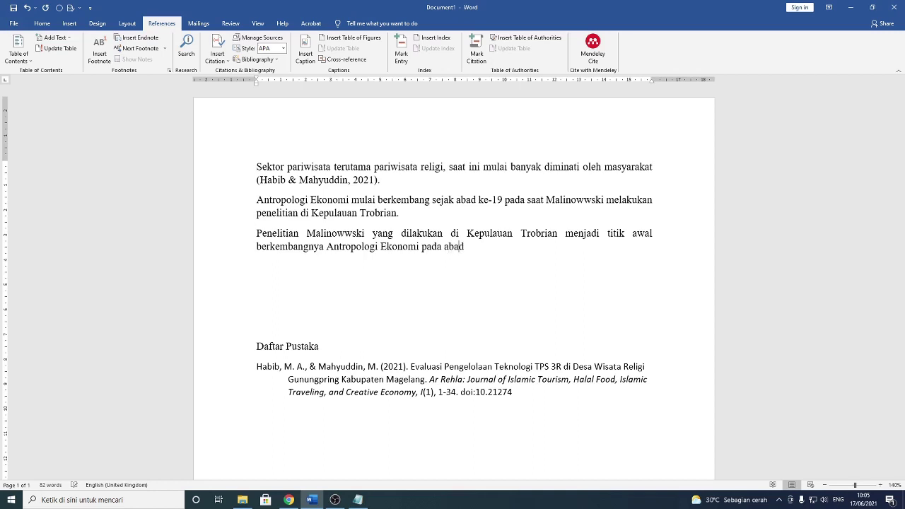
{"action": "type", "text": "ke-19"}
Complete the paraphrase with "dan akhir abad ke-20" and insert "awal" before "abad ke-19".
{"action": "mouse_move", "coordinate": [288, 499]}
{"action": "mouse_move", "coordinate": [288, 463]}
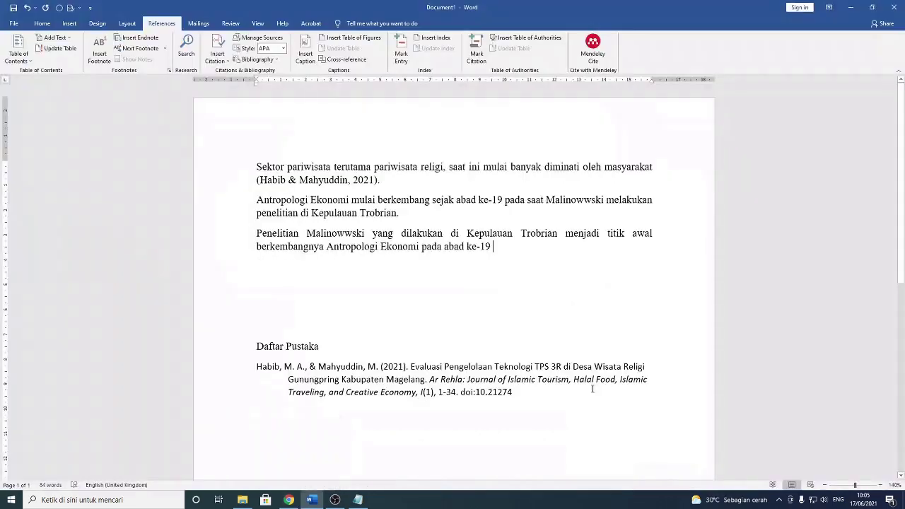
{"action": "type", "text": "dan akh"}
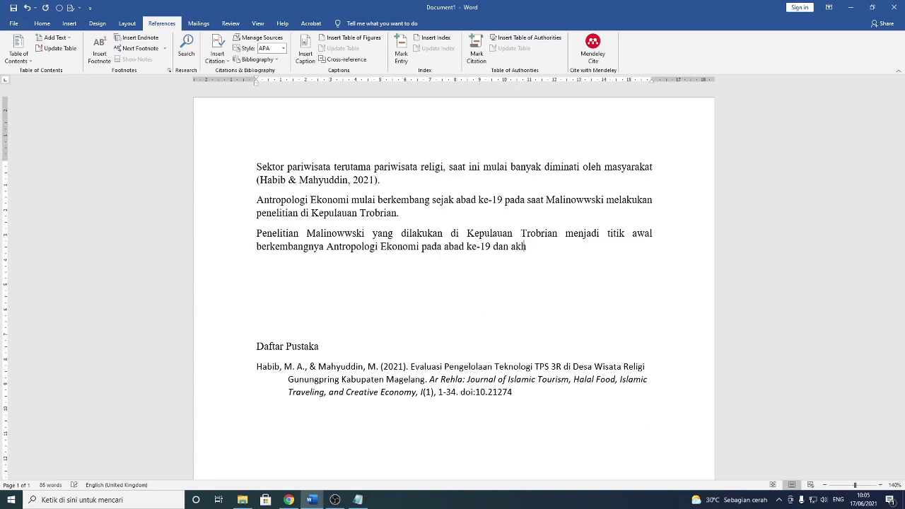
{"action": "type", "text": "ir abad ke 20"}
{"action": "key", "text": "Left"}
{"action": "key", "text": "Left"}
{"action": "key", "text": "BackSpace"}
{"action": "type", "text": "-"}
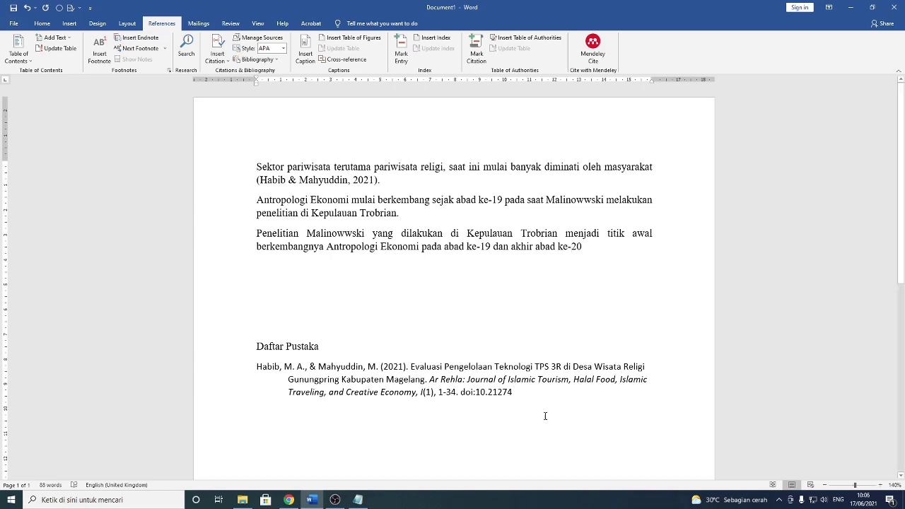
{"action": "left_click", "coordinate": [445, 246]}
{"action": "type", "text": "awal"}
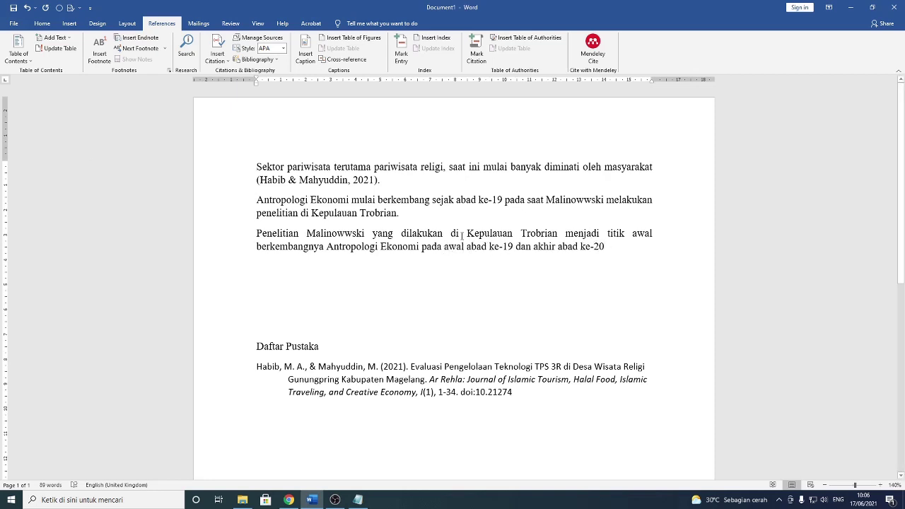
Compare the original sentence with its paraphrase and delete the paragraph beginning "Antropologi Ekonomi mulai berkembang".
{"action": "left_click_drag", "start_coordinate": [409, 213], "coordinate": [261, 202]}
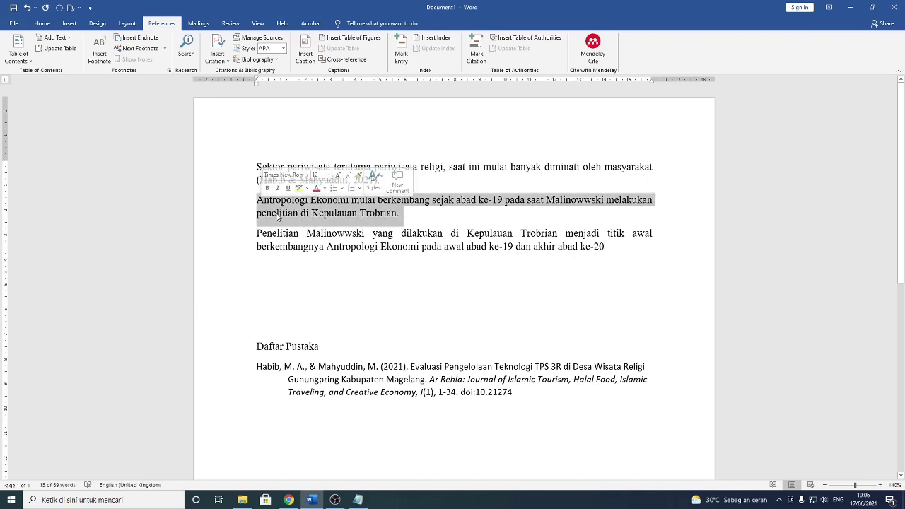
{"action": "left_click", "coordinate": [258, 202]}
{"action": "triple_click", "coordinate": [277, 206]}
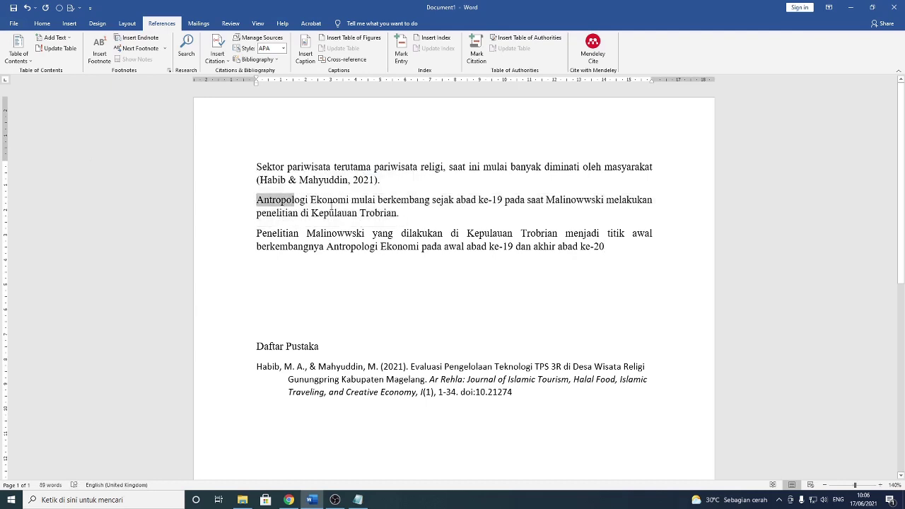
{"action": "left_click", "coordinate": [352, 236]}
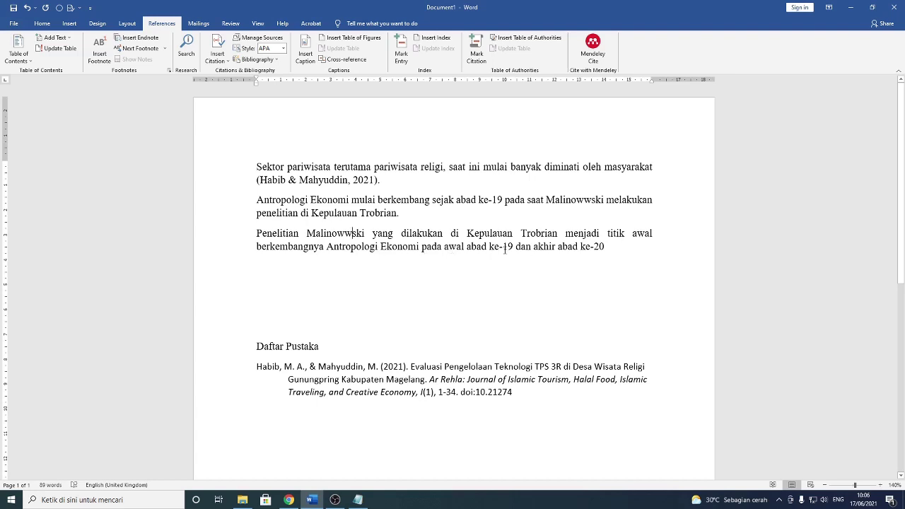
{"action": "left_click", "coordinate": [607, 248]}
{"action": "left_click_drag", "start_coordinate": [390, 215], "coordinate": [278, 204]}
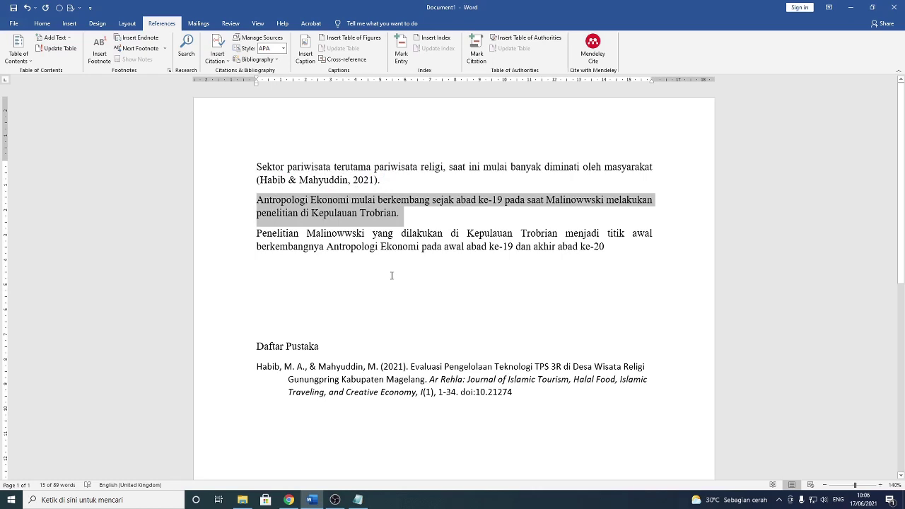
{"action": "key", "text": "Delete"}
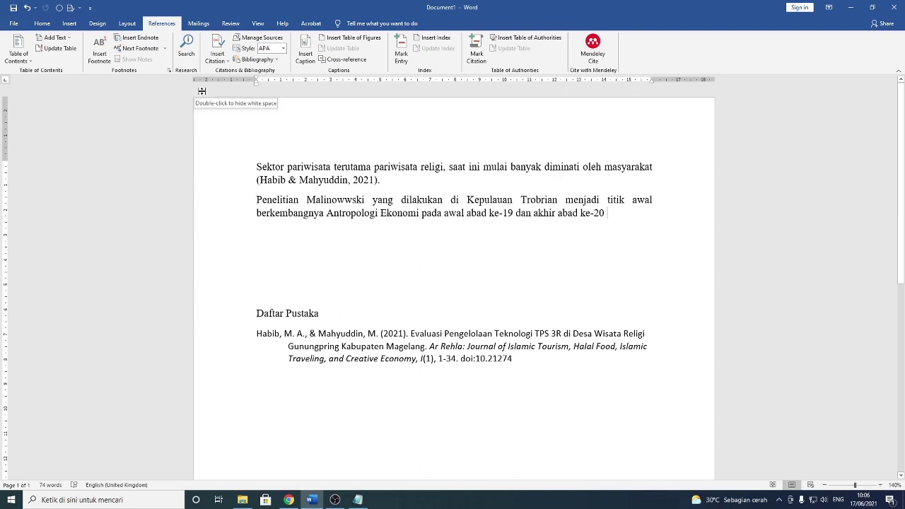
Create a new citation source for the paraphrased sentence and set its source type to Book.
{"action": "left_click", "coordinate": [220, 61]}
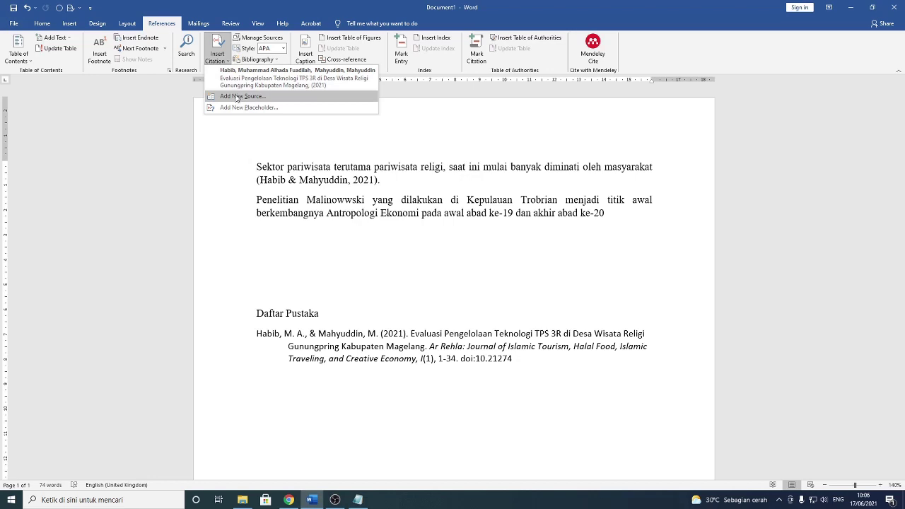
{"action": "left_click", "coordinate": [244, 97]}
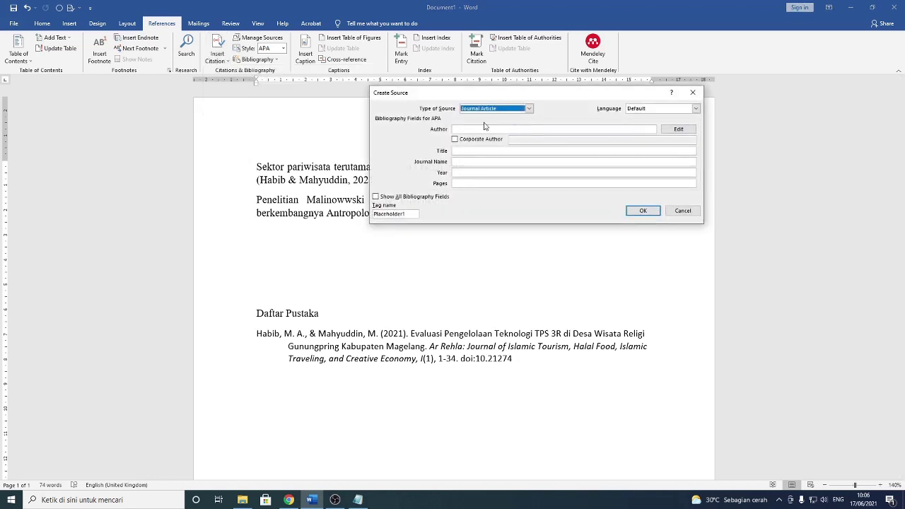
{"action": "left_click", "coordinate": [508, 112]}
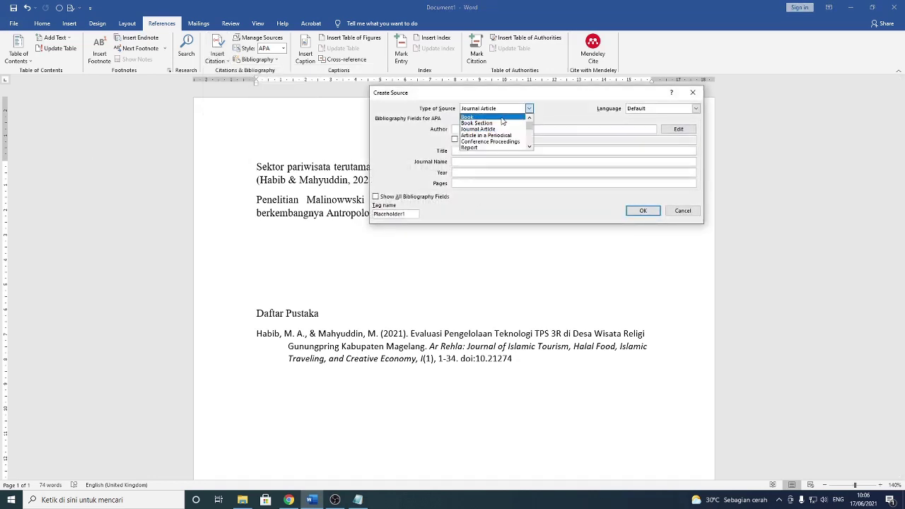
{"action": "left_click", "coordinate": [502, 118]}
Look up the author on the front cover of the Google Books preview and enter the last name for the source's author.
{"action": "left_click", "coordinate": [681, 129]}
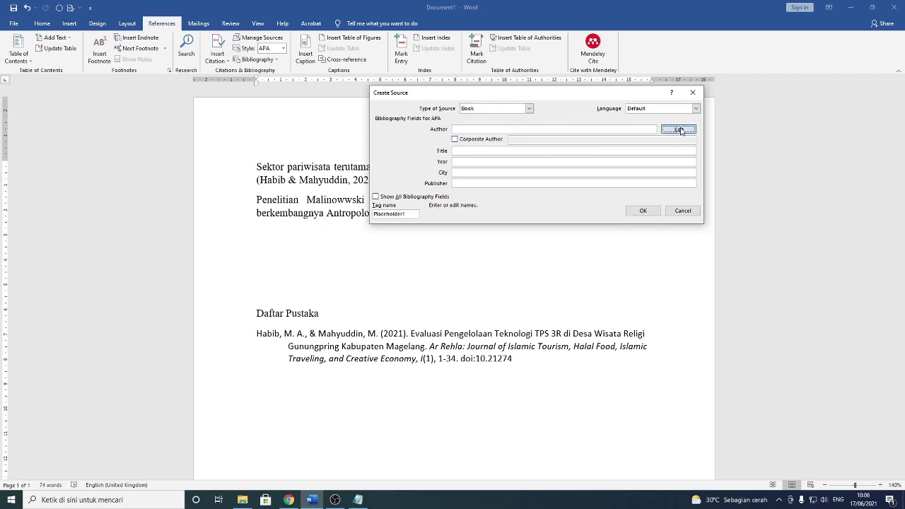
{"action": "left_click", "coordinate": [288, 500]}
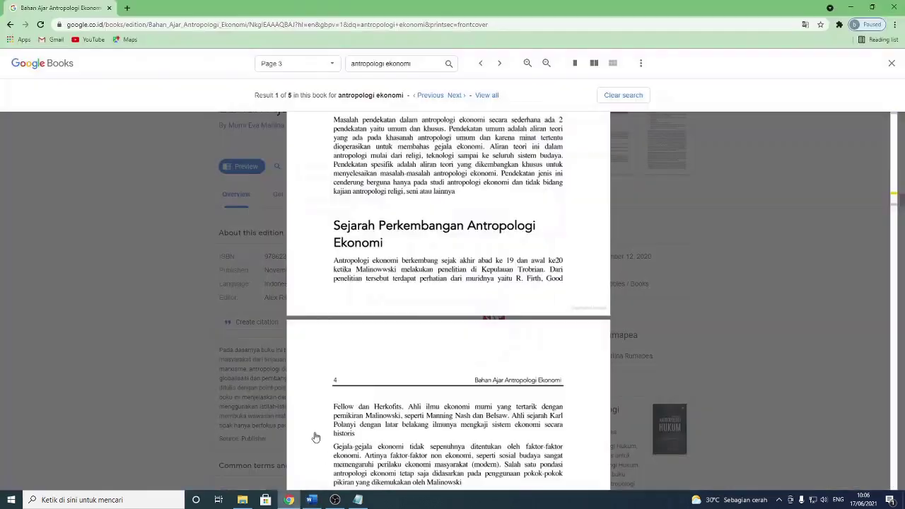
{"action": "scroll", "coordinate": [388, 333], "scroll_direction": "down", "scroll_amount": 5}
{"action": "scroll", "coordinate": [388, 332], "scroll_direction": "up", "scroll_amount": 15}
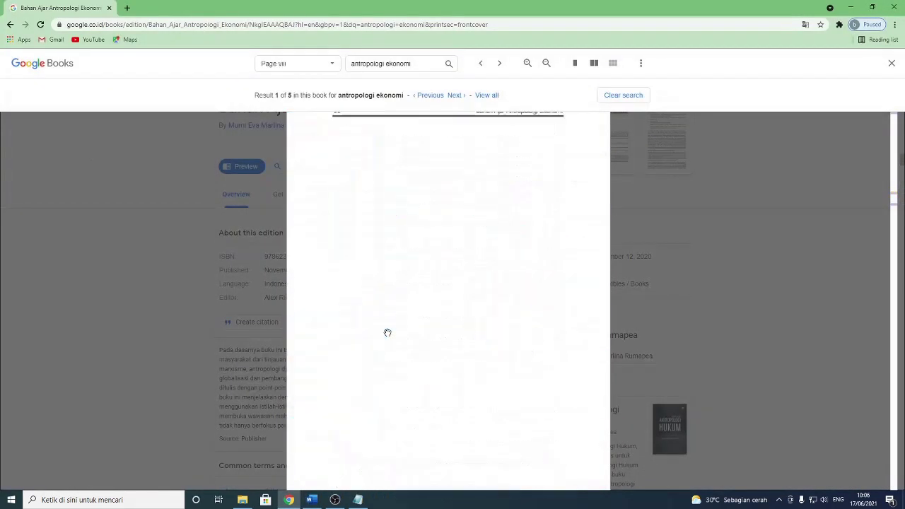
{"action": "scroll", "coordinate": [388, 333], "scroll_direction": "up", "scroll_amount": 10}
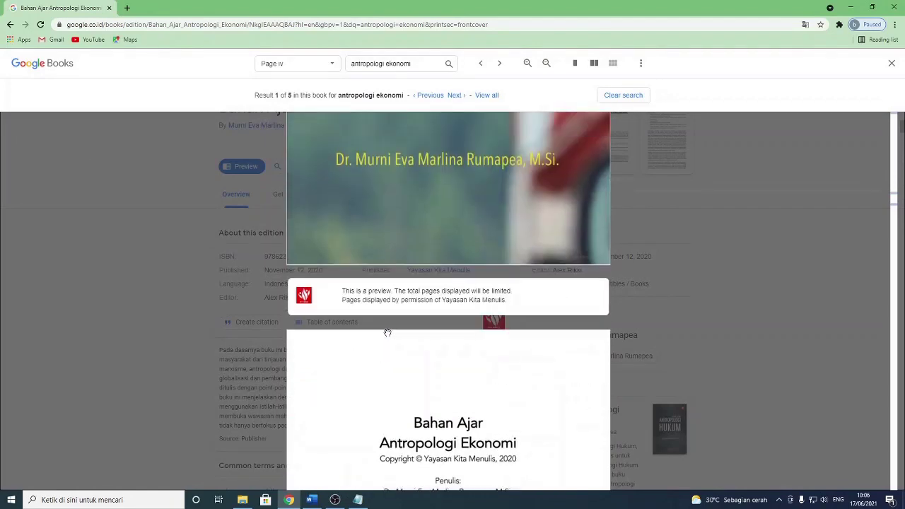
{"action": "scroll", "coordinate": [387, 332], "scroll_direction": "down", "scroll_amount": 2}
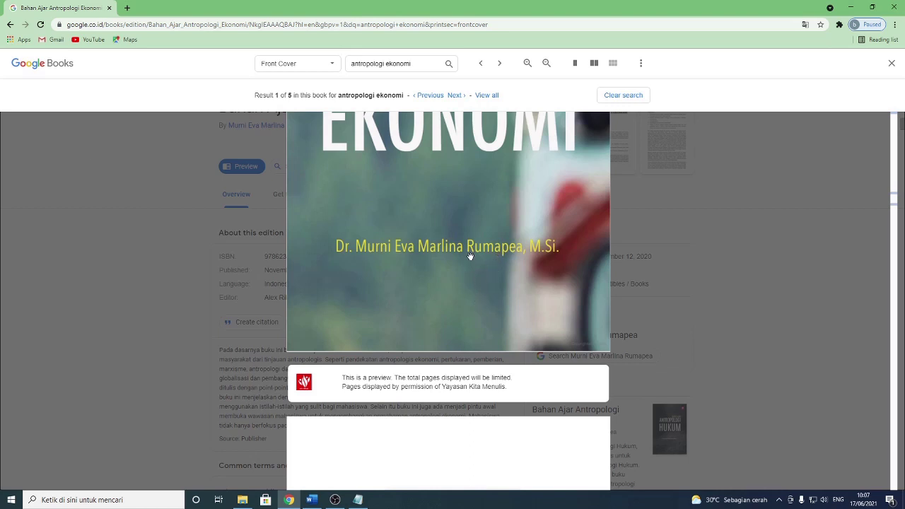
{"action": "left_click", "coordinate": [312, 500]}
{"action": "type", "text": "Rumapea"}
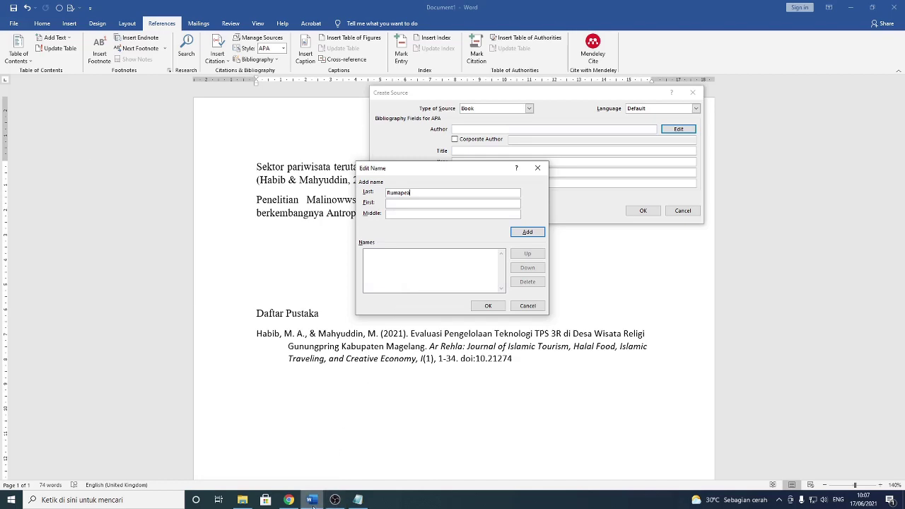
Enter the author's first and middle names as shown on the book cover and add the author to the source.
{"action": "mouse_move", "coordinate": [295, 502]}
{"action": "left_click", "coordinate": [288, 460]}
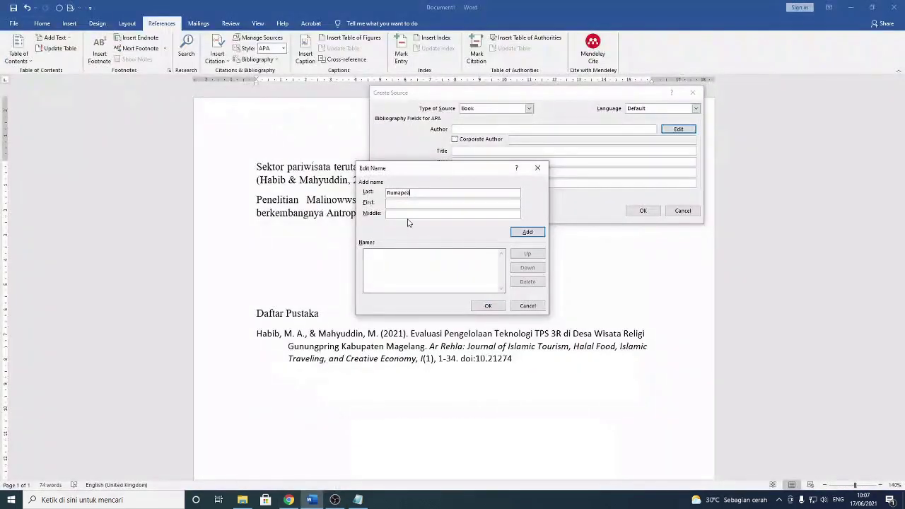
{"action": "left_click", "coordinate": [403, 203]}
{"action": "left_click", "coordinate": [290, 501]}
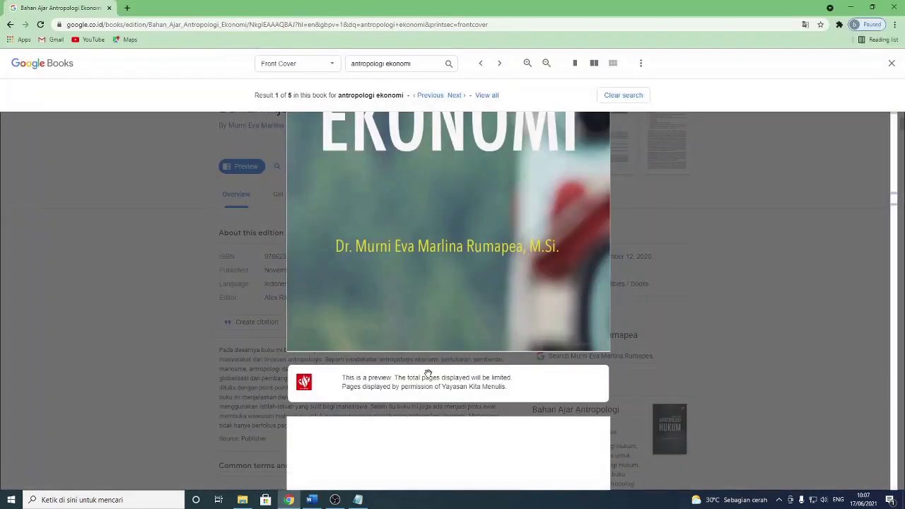
{"action": "left_click", "coordinate": [311, 500]}
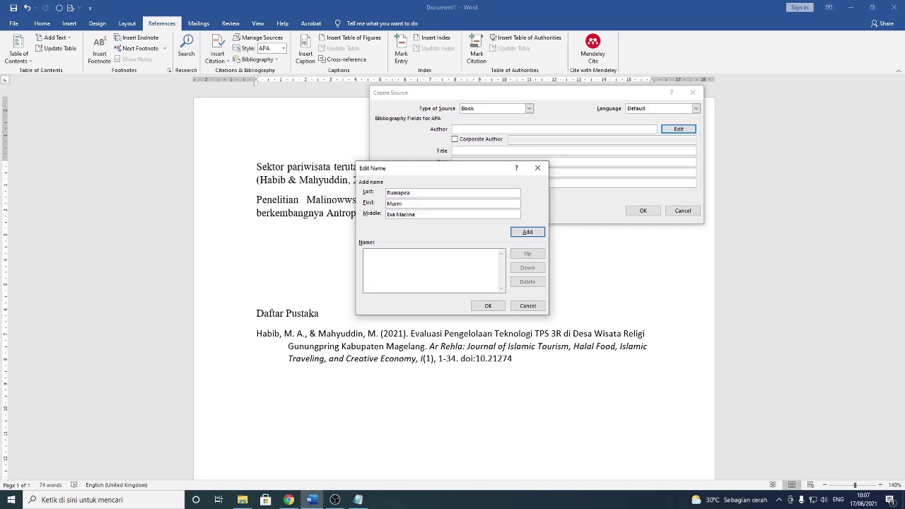
{"action": "left_click", "coordinate": [527, 232]}
{"action": "left_click", "coordinate": [495, 309]}
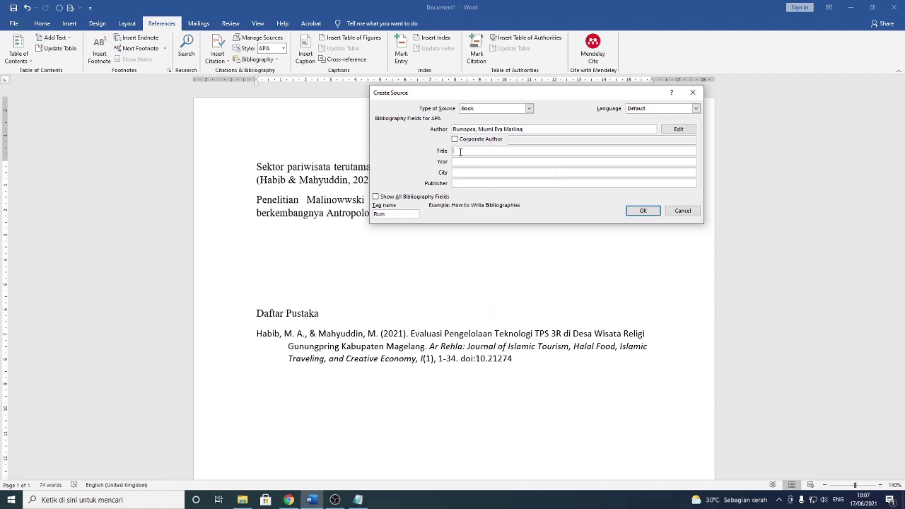
Check the title on the book cover in Chrome and set the source's title to "Bahan Ajar Antropologi Ekonomi".
{"action": "left_click", "coordinate": [289, 500]}
{"action": "scroll", "coordinate": [424, 386], "scroll_direction": "up", "scroll_amount": 3}
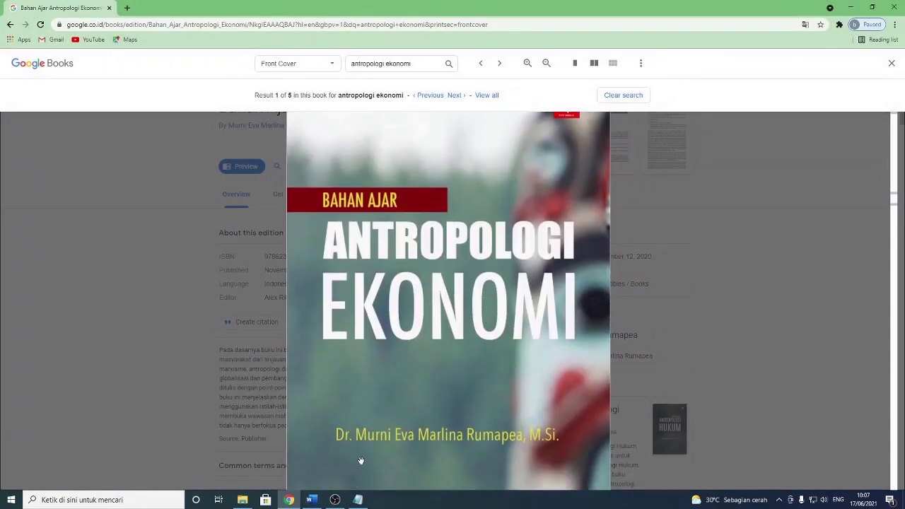
{"action": "left_click", "coordinate": [315, 501]}
{"action": "left_click", "coordinate": [469, 151]}
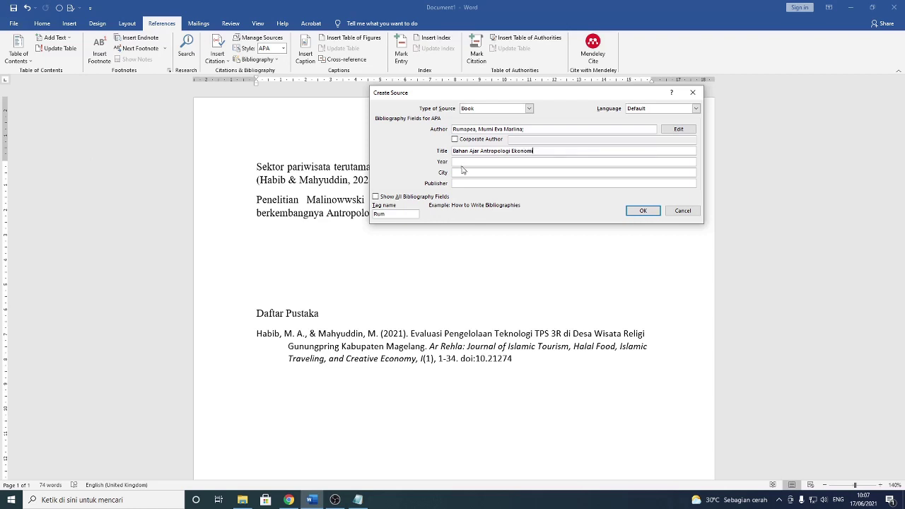
Look up the publication year on the book's copyright page in Chrome and set the source's year to 2020 in Word.
{"action": "left_click", "coordinate": [288, 500]}
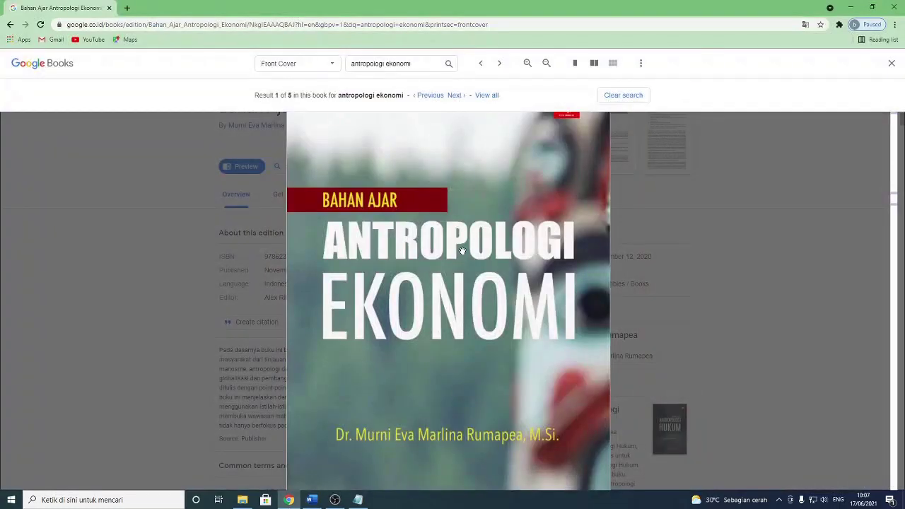
{"action": "scroll", "coordinate": [462, 251], "scroll_direction": "down", "scroll_amount": 8}
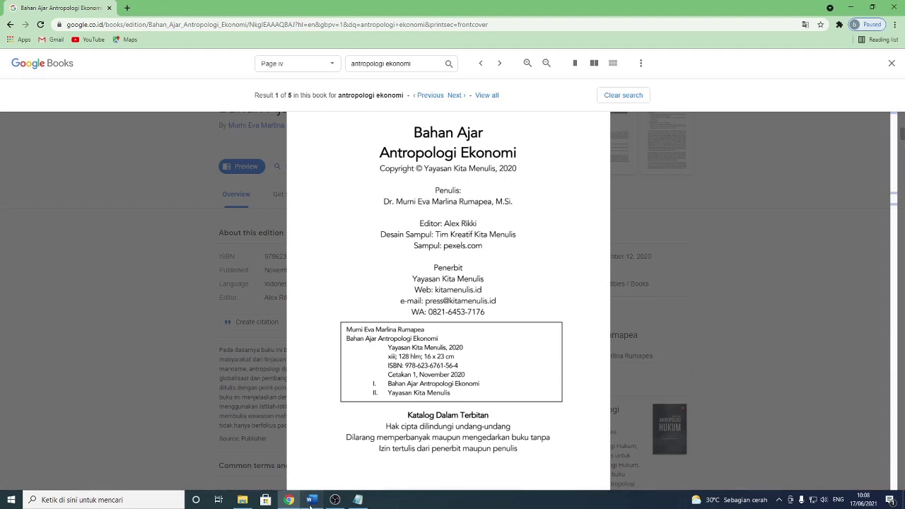
{"action": "key", "text": "alt+Tab"}
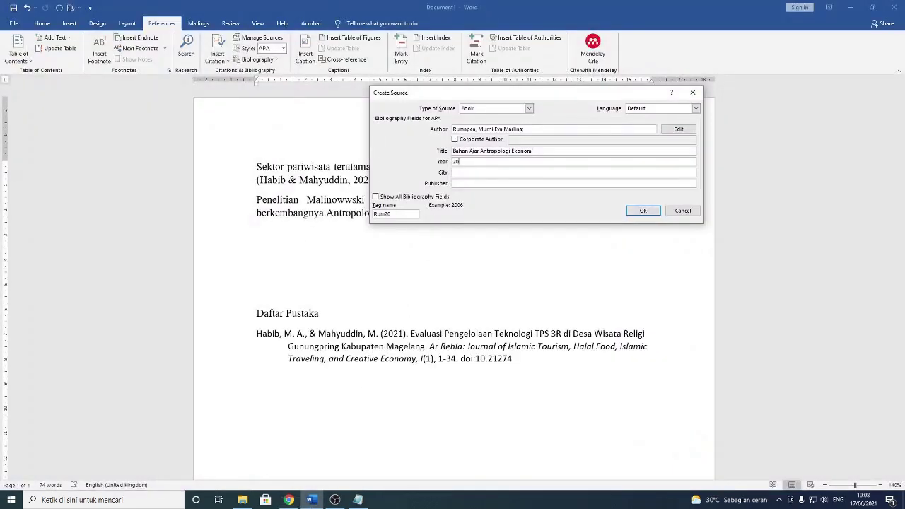
Check the publisher on the book's copyright page in Chrome and set the source's publisher to "Yayasan Kita Menulis" in Word.
{"action": "left_click", "coordinate": [288, 500]}
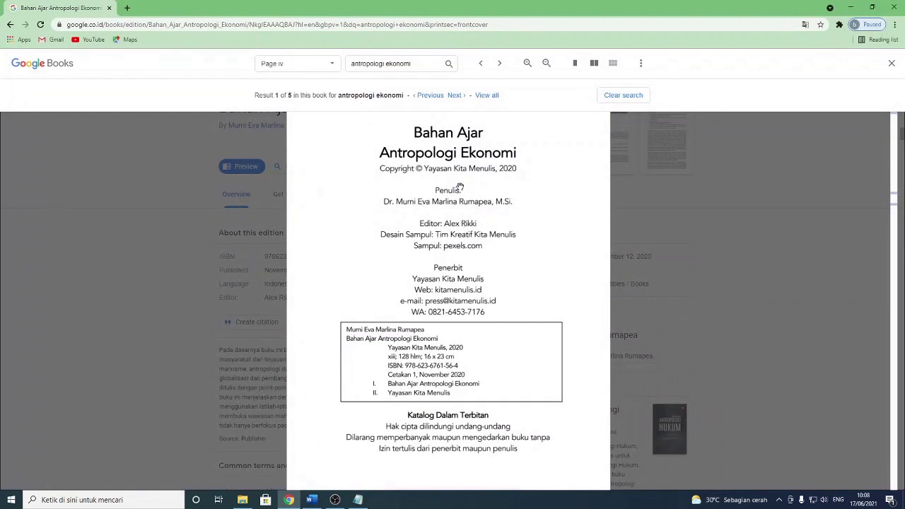
{"action": "scroll", "coordinate": [465, 301], "scroll_direction": "down", "scroll_amount": 1}
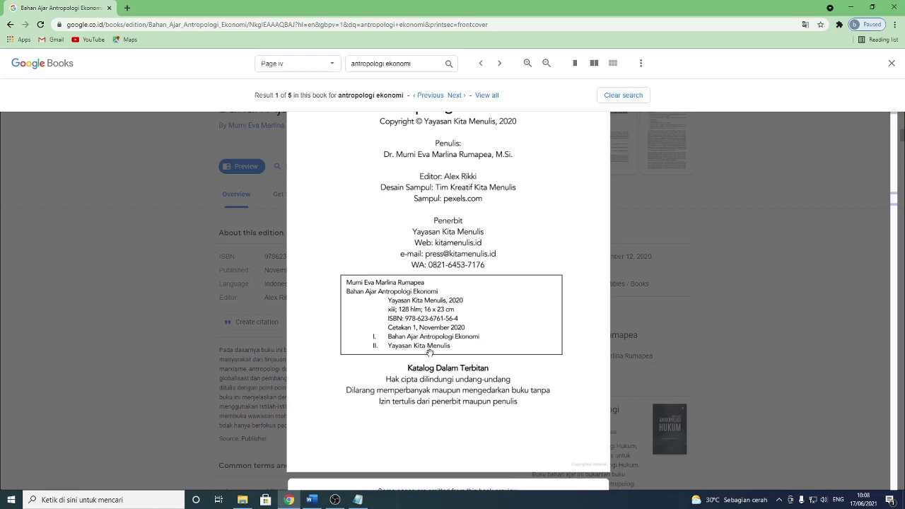
{"action": "scroll", "coordinate": [435, 358], "scroll_direction": "up", "scroll_amount": 1}
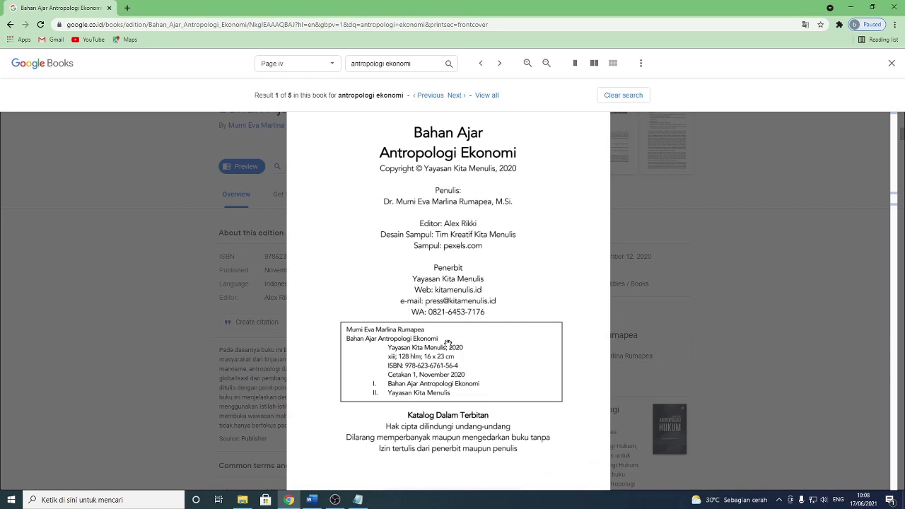
{"action": "left_click", "coordinate": [312, 501]}
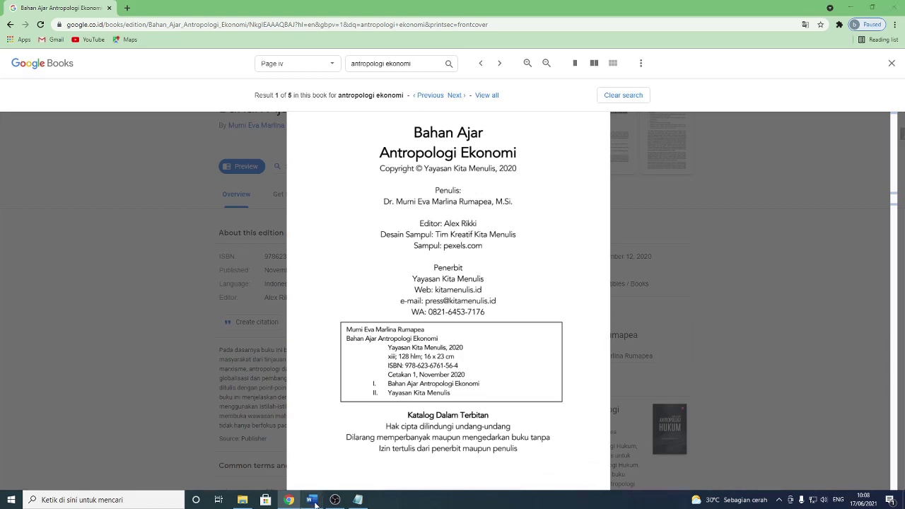
{"action": "left_click", "coordinate": [469, 183]}
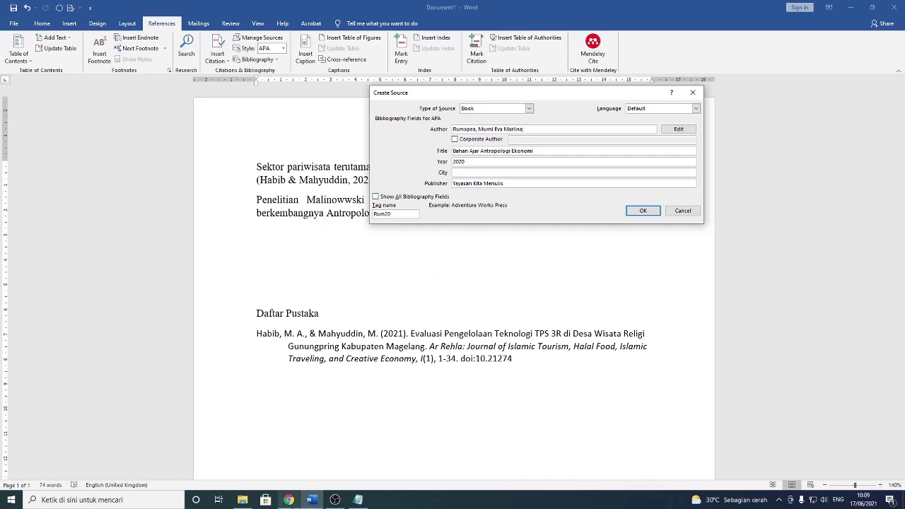
Look through the Google Books preview in Chrome, from the cover to the first chapter, for the city of publication.
{"action": "left_click", "coordinate": [288, 500]}
{"action": "scroll", "coordinate": [472, 293], "scroll_direction": "up", "scroll_amount": 6}
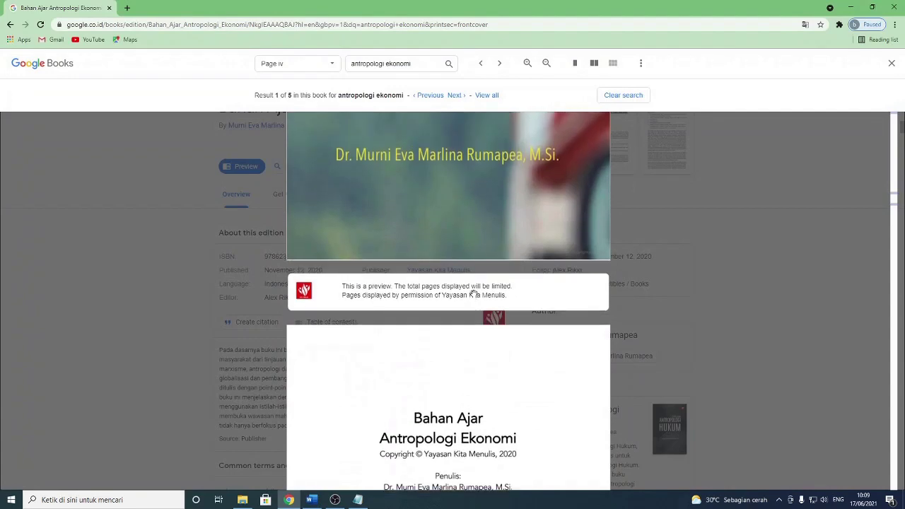
{"action": "scroll", "coordinate": [472, 293], "scroll_direction": "down", "scroll_amount": 4}
{"action": "scroll", "coordinate": [473, 293], "scroll_direction": "down", "scroll_amount": 6}
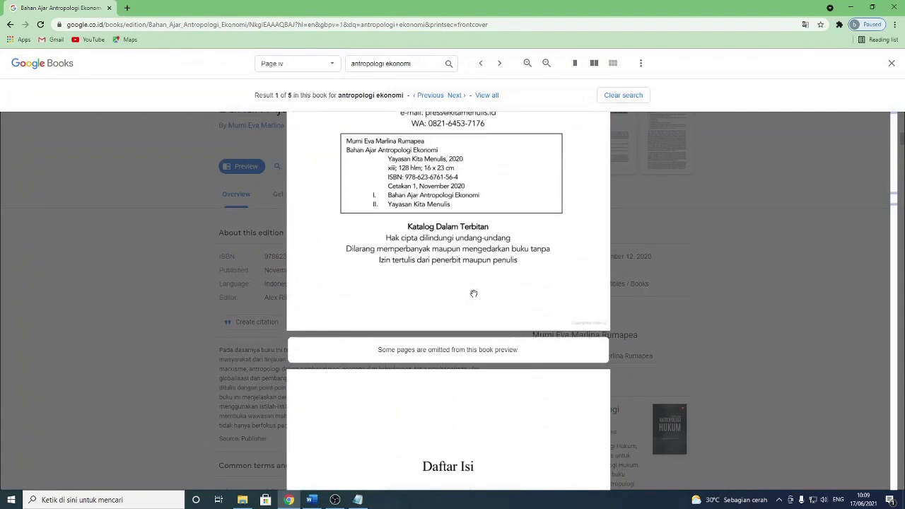
{"action": "scroll", "coordinate": [474, 293], "scroll_direction": "down", "scroll_amount": 5}
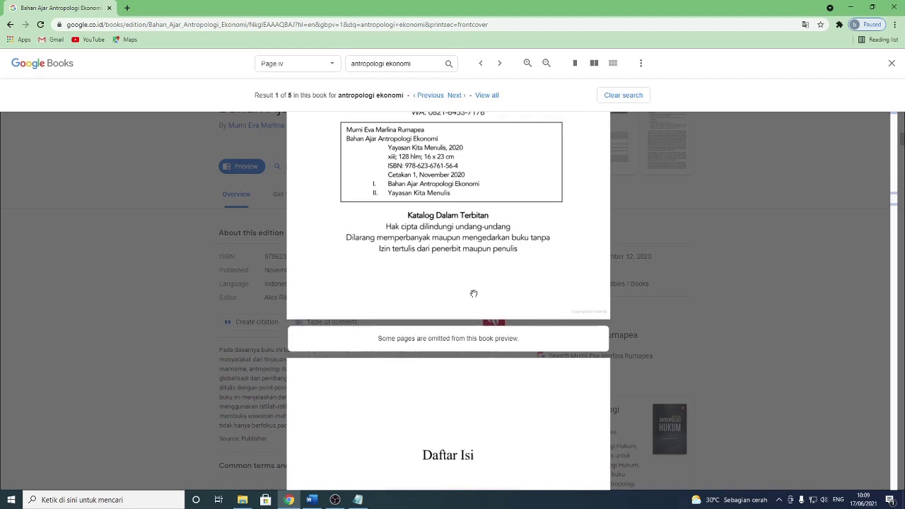
{"action": "scroll", "coordinate": [474, 294], "scroll_direction": "down", "scroll_amount": 10}
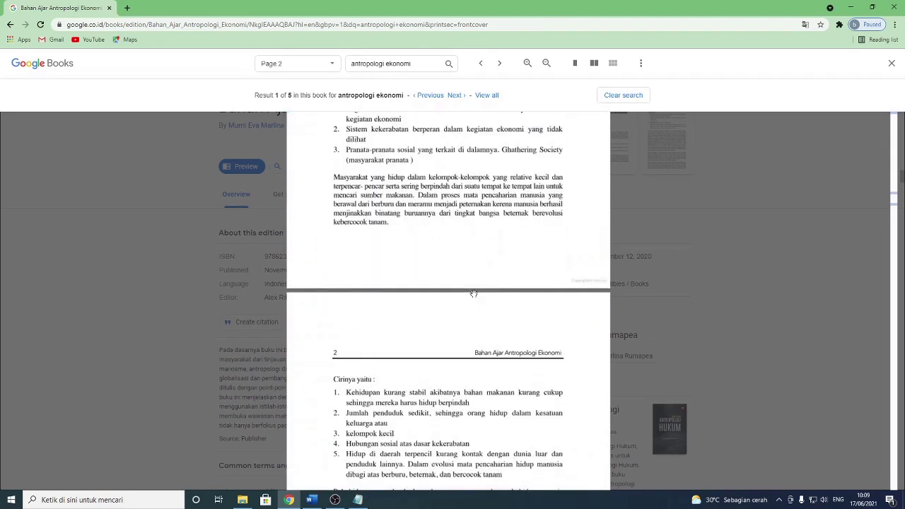
{"action": "scroll", "coordinate": [473, 293], "scroll_direction": "down", "scroll_amount": 10}
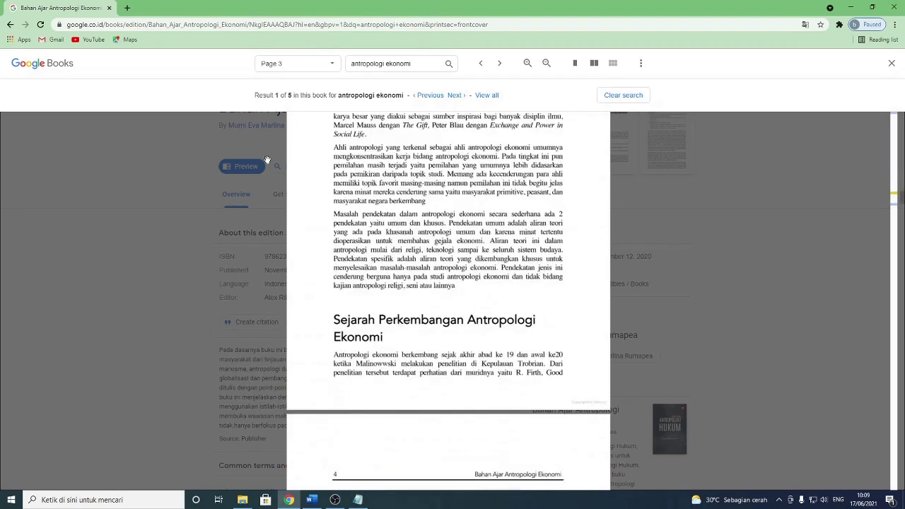
Search Google for "yayasan kita menulis" in a new browser tab and open the publisher's website kitamenulis.id.
{"action": "left_click", "coordinate": [123, 9]}
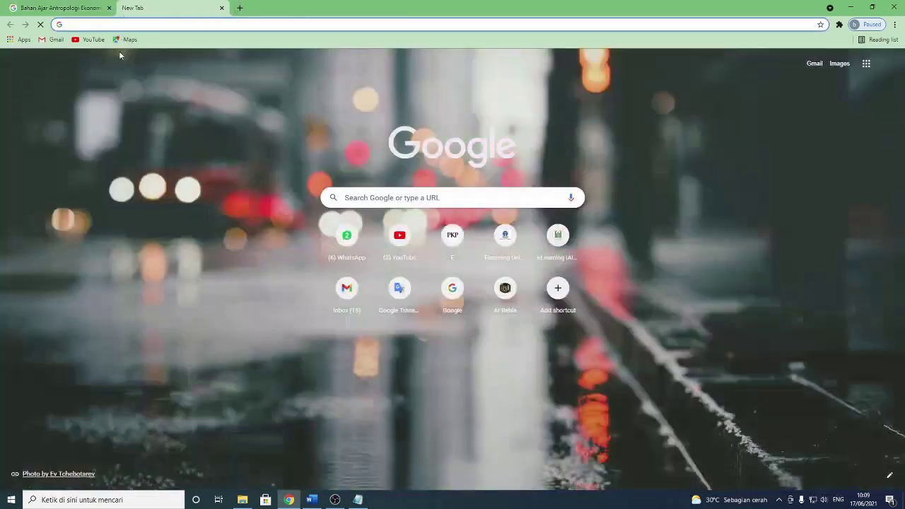
{"action": "left_click", "coordinate": [123, 24]}
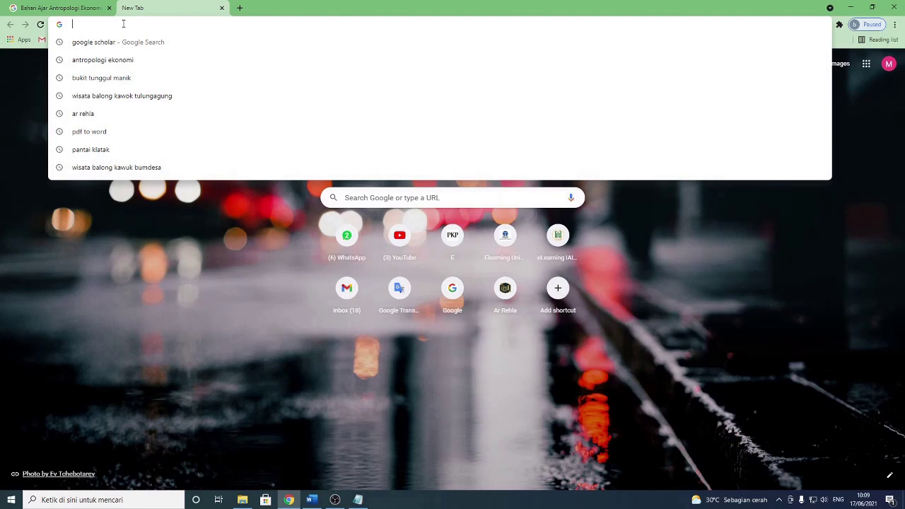
{"action": "type", "text": "yay"}
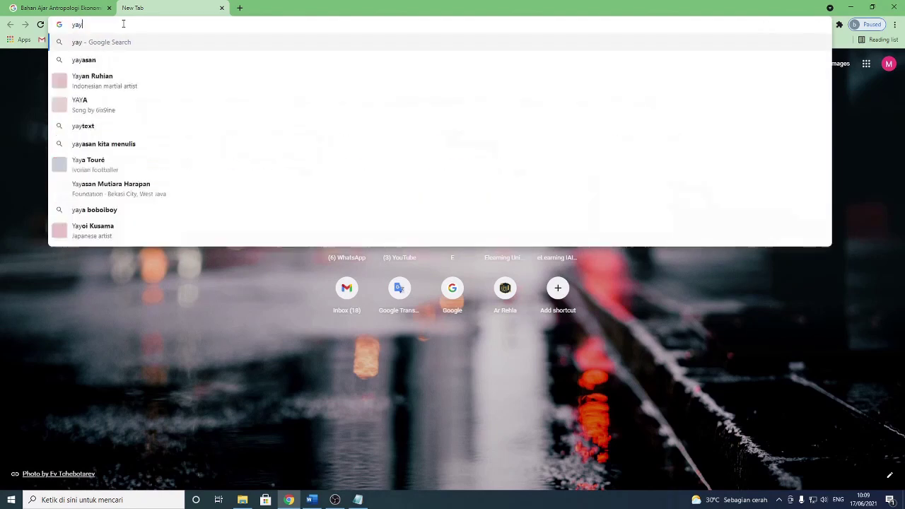
{"action": "type", "text": "asan kita"}
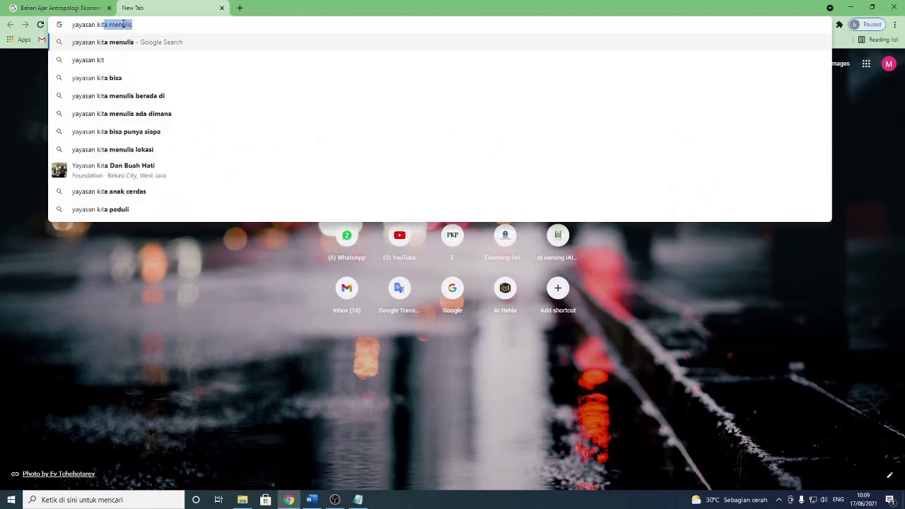
{"action": "key", "text": "Return"}
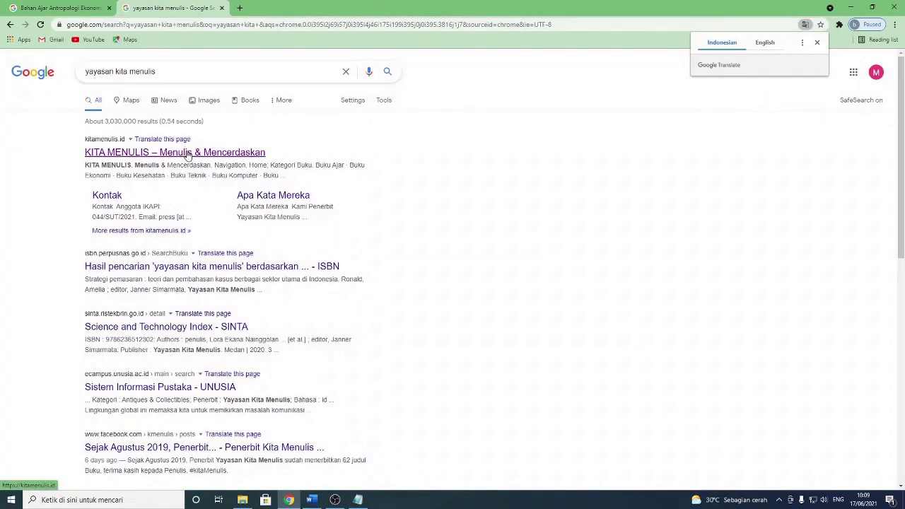
{"action": "left_click", "coordinate": [188, 153]}
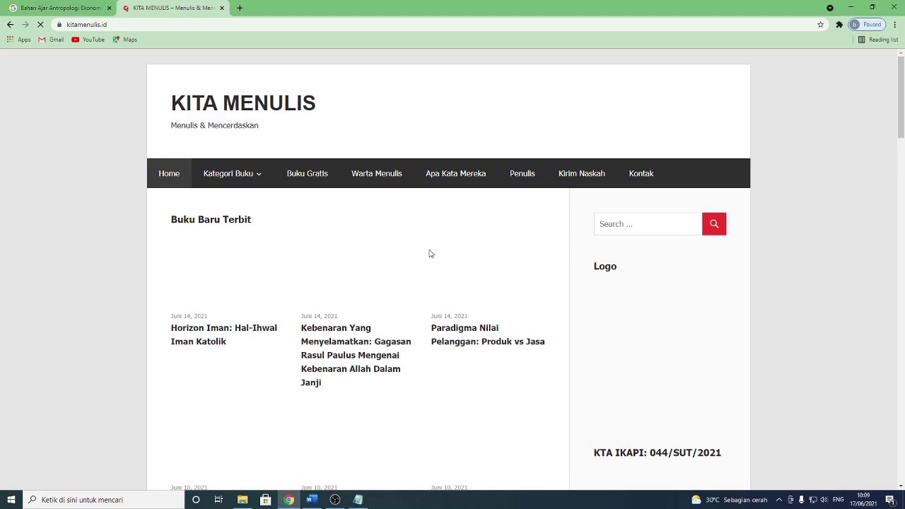
Examine the whole home page of the Kita Menulis website for the publisher's city.
{"action": "scroll", "coordinate": [429, 254], "scroll_direction": "down", "scroll_amount": 7}
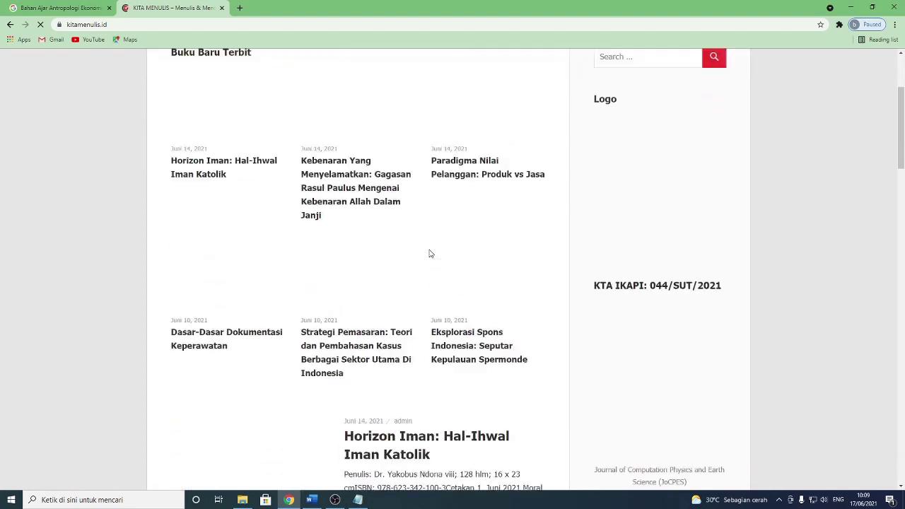
{"action": "scroll", "coordinate": [430, 254], "scroll_direction": "down", "scroll_amount": 13}
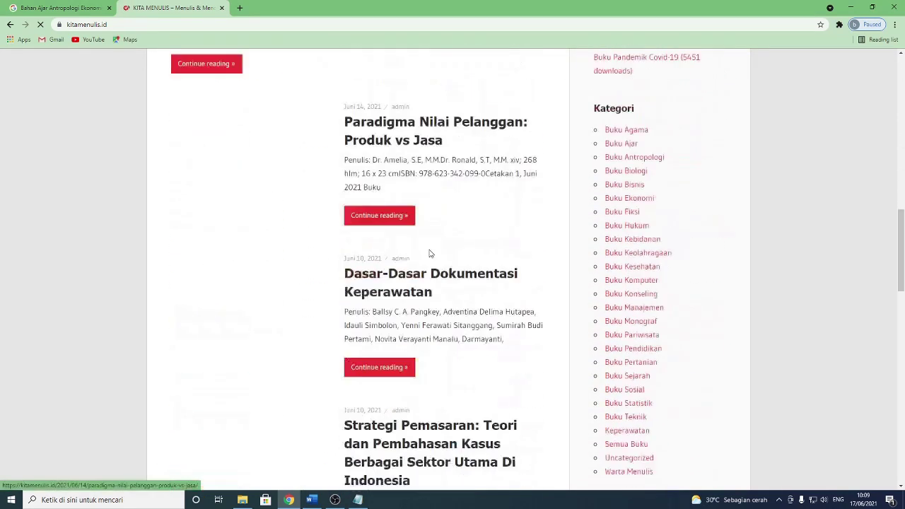
{"action": "scroll", "coordinate": [429, 254], "scroll_direction": "down", "scroll_amount": 2}
{"action": "scroll", "coordinate": [429, 254], "scroll_direction": "up", "scroll_amount": 2}
{"action": "scroll", "coordinate": [430, 254], "scroll_direction": "down", "scroll_amount": 2}
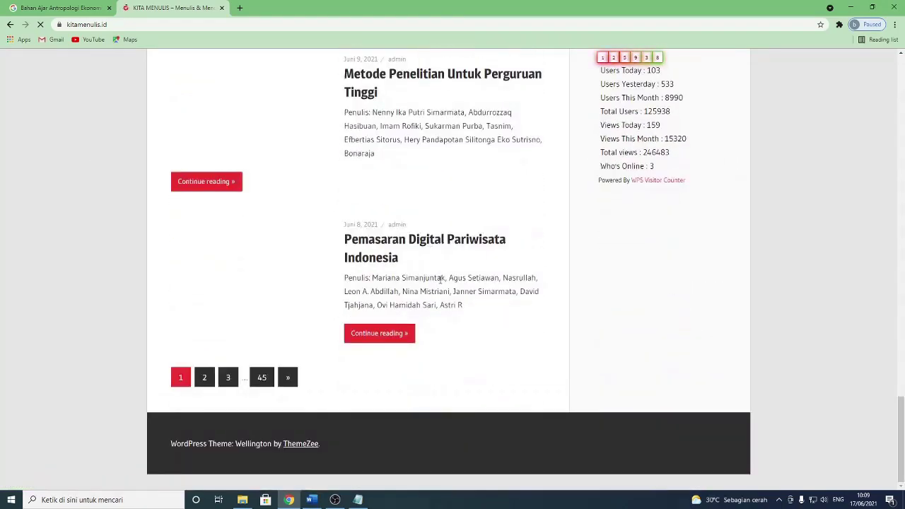
{"action": "scroll", "coordinate": [430, 254], "scroll_direction": "up", "scroll_amount": 7}
{"action": "scroll", "coordinate": [440, 281], "scroll_direction": "up", "scroll_amount": 9}
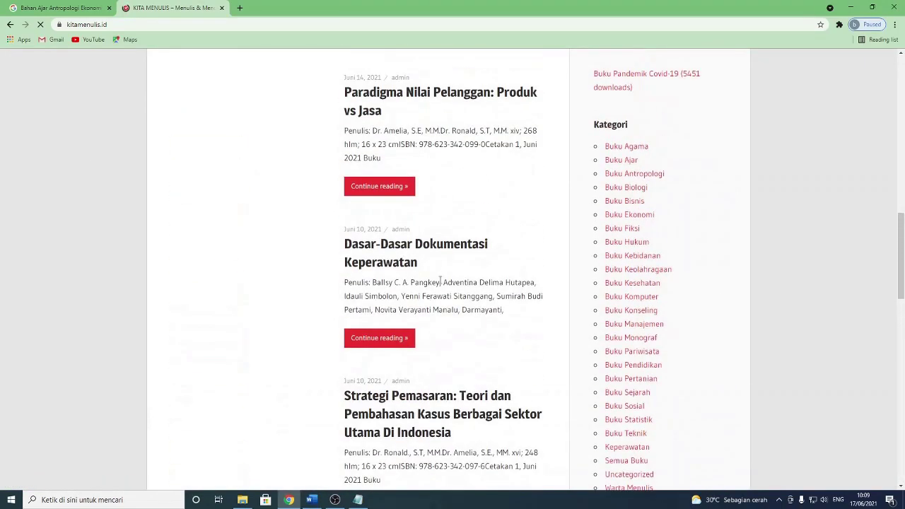
{"action": "scroll", "coordinate": [440, 283], "scroll_direction": "up", "scroll_amount": 12}
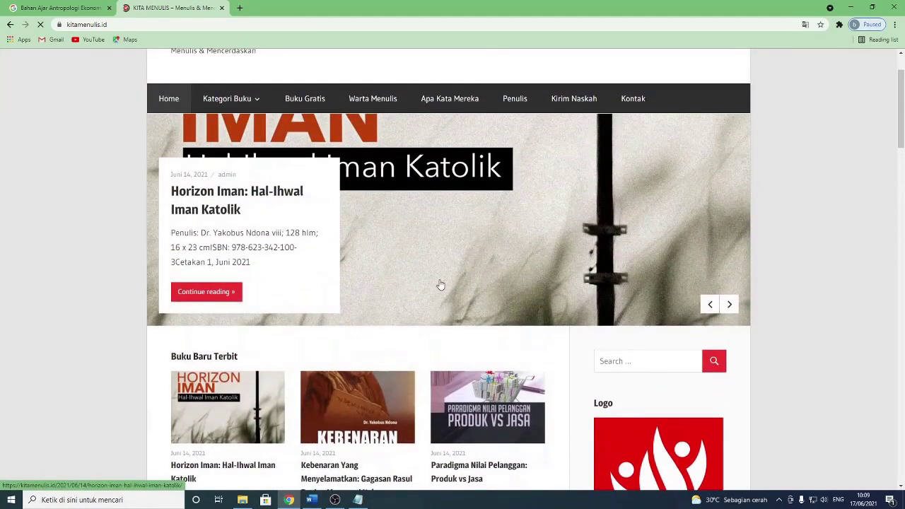
{"action": "scroll", "coordinate": [440, 285], "scroll_direction": "up", "scroll_amount": 1}
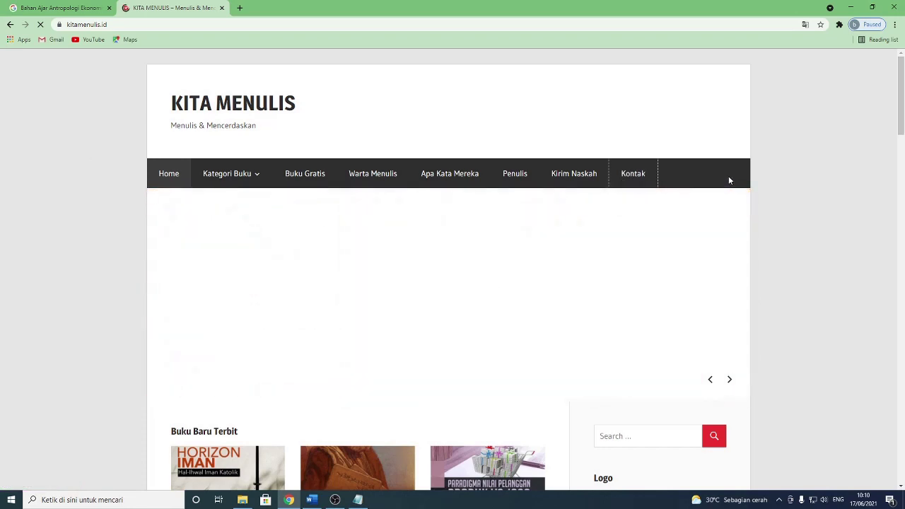
Find the city on the publisher's contact page, set the source's city to Medan in Word, and save the source.
{"action": "left_click", "coordinate": [640, 178]}
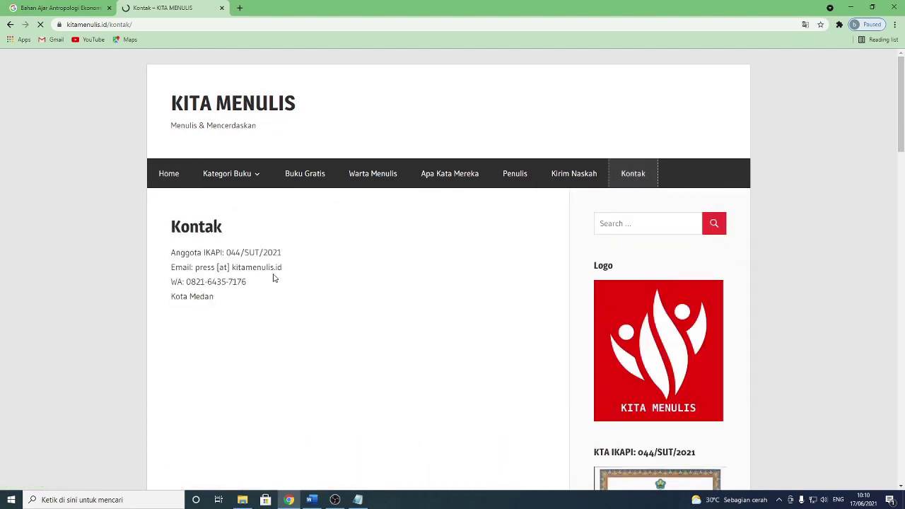
{"action": "left_click_drag", "start_coordinate": [213, 300], "coordinate": [171, 297]}
{"action": "left_click", "coordinate": [210, 319]}
{"action": "left_click", "coordinate": [311, 500]}
{"action": "left_click", "coordinate": [470, 172]}
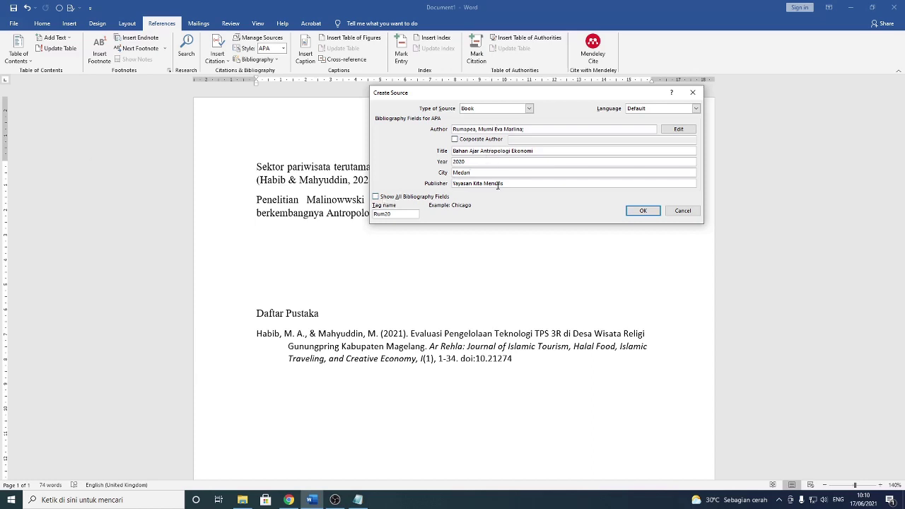
{"action": "left_click", "coordinate": [643, 210]}
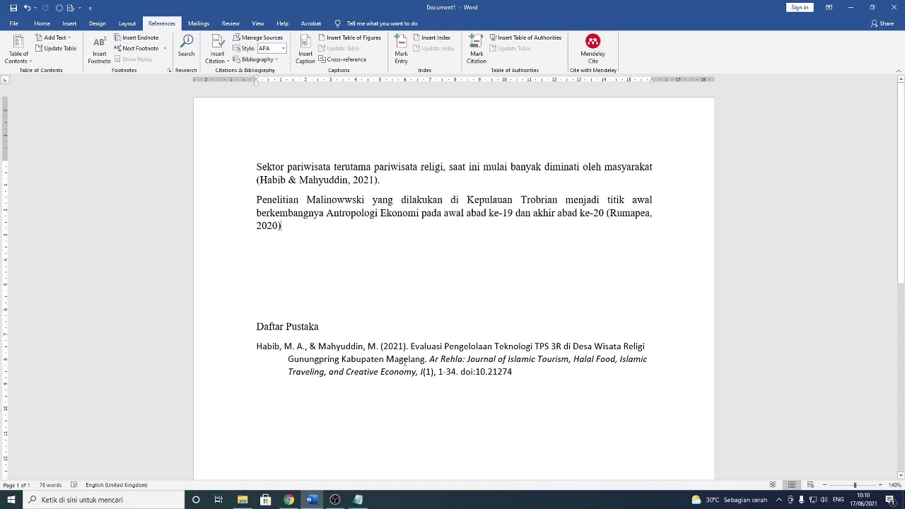
Update the bibliography field under "Daftar Pustaka" to include the new book source.
{"action": "triple_click", "coordinate": [420, 350]}
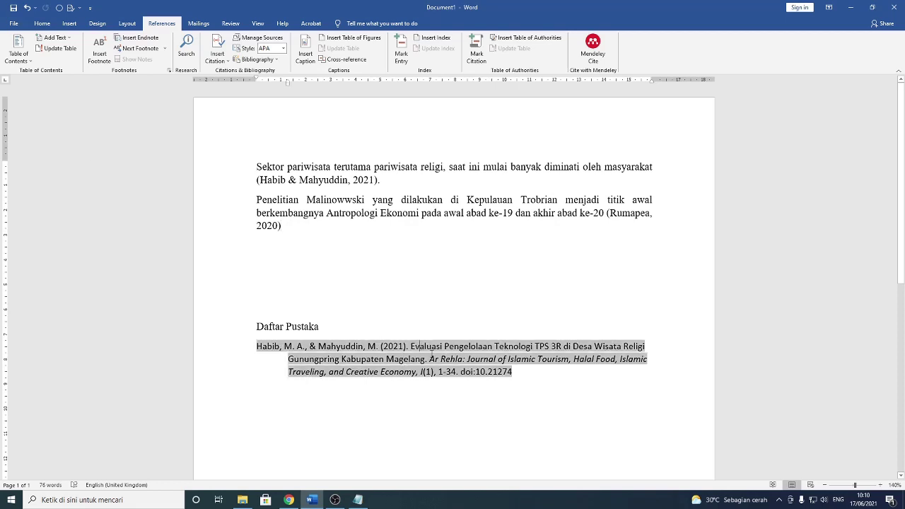
{"action": "right_click", "coordinate": [504, 346]}
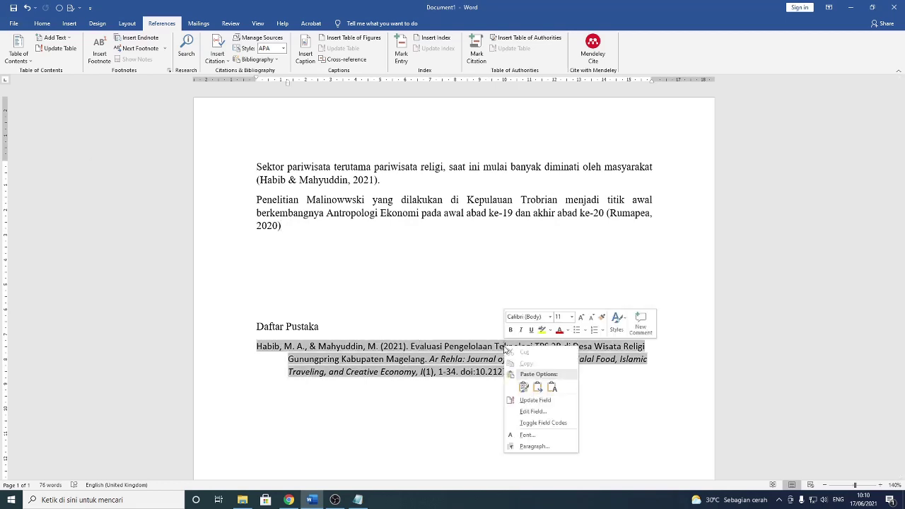
{"action": "left_click", "coordinate": [542, 401]}
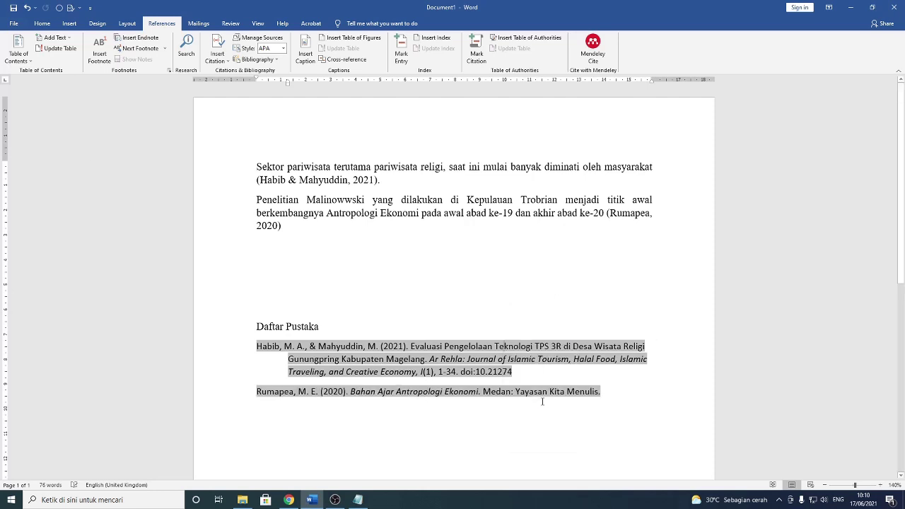
{"action": "left_click", "coordinate": [517, 391]}
{"action": "left_click", "coordinate": [387, 300]}
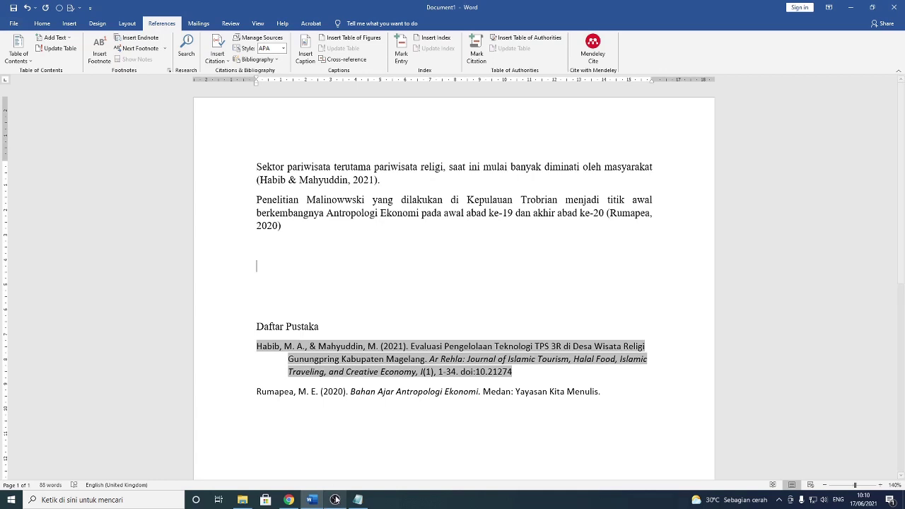
Switch to Chrome and open the kompas.com website in place of the publisher's contact page.
{"action": "left_click", "coordinate": [289, 500]}
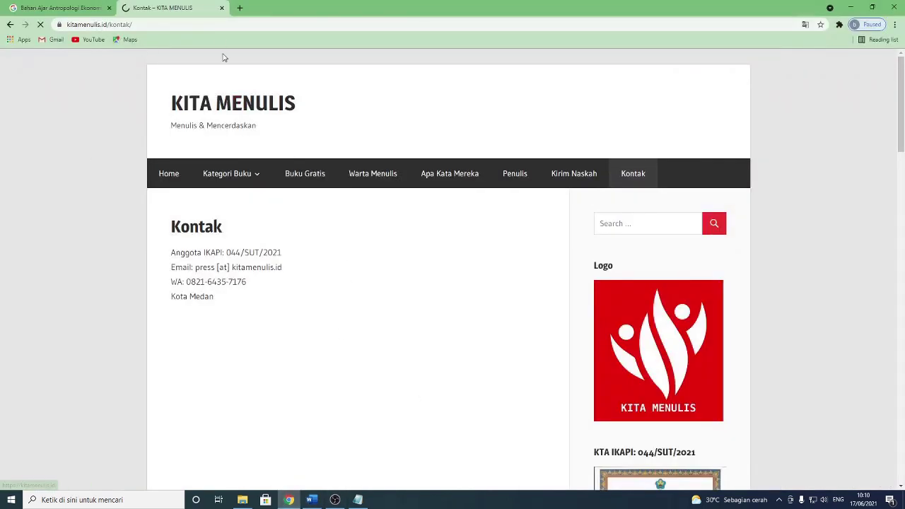
{"action": "left_click", "coordinate": [219, 27]}
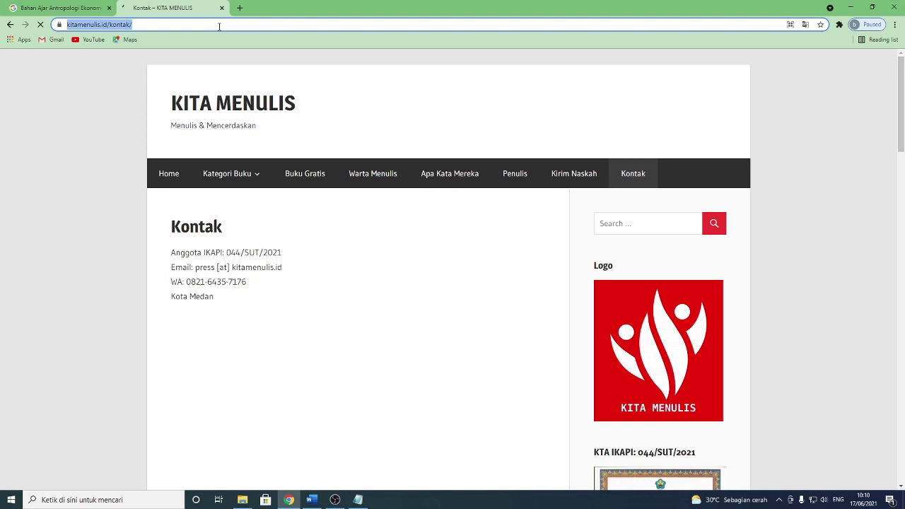
{"action": "type", "text": "kompas"}
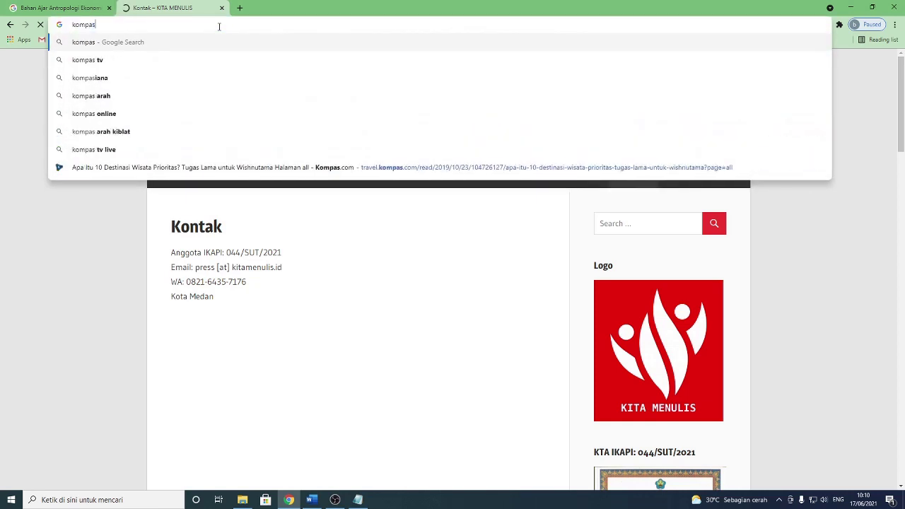
{"action": "type", "text": ".com"}
{"action": "key", "text": "Return"}
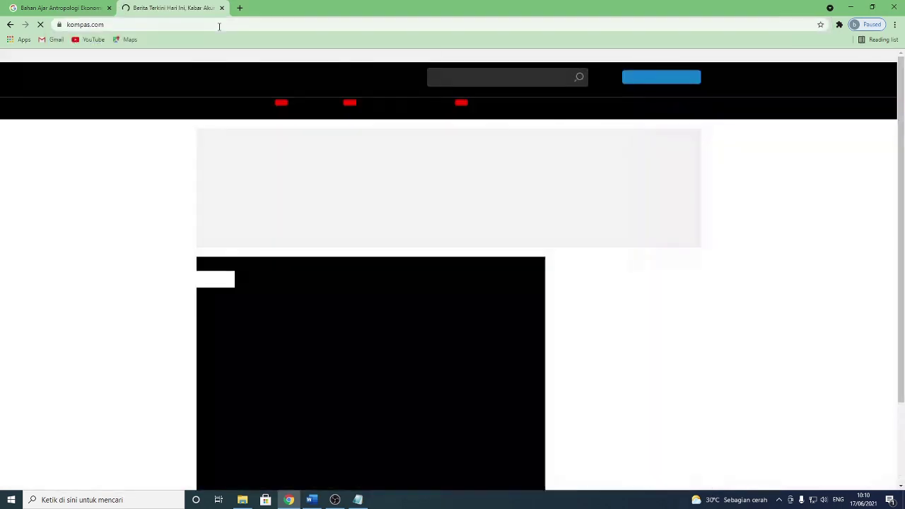
Open the article "Percepat Penanganan Bencana, Kemensos Gandeng Berbagai Pihak" from the latest news on the Kompas home page.
{"action": "scroll", "coordinate": [362, 194], "scroll_direction": "down", "scroll_amount": 4}
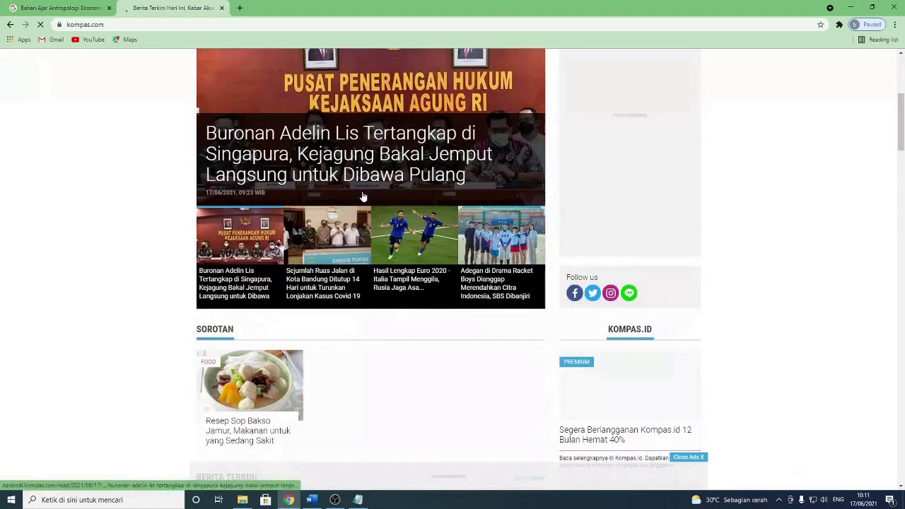
{"action": "scroll", "coordinate": [362, 196], "scroll_direction": "down", "scroll_amount": 2}
{"action": "scroll", "coordinate": [362, 196], "scroll_direction": "down", "scroll_amount": 2}
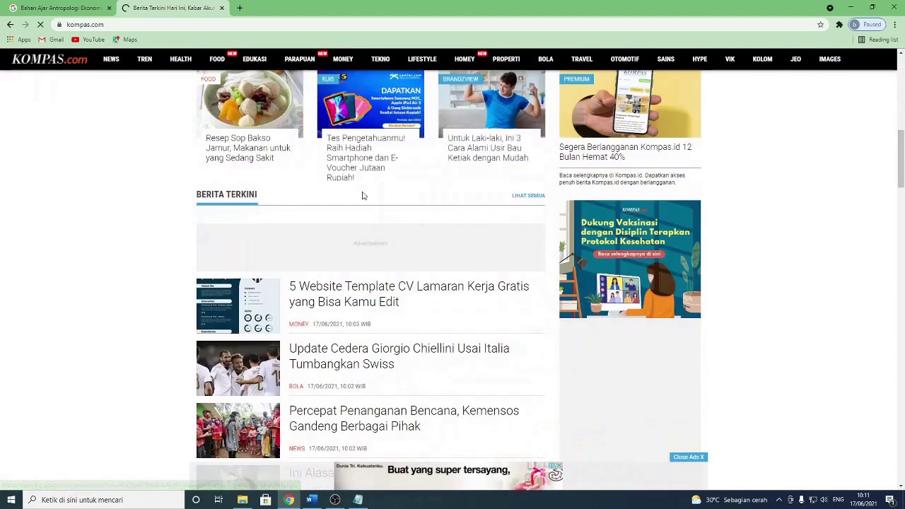
{"action": "scroll", "coordinate": [362, 196], "scroll_direction": "down", "scroll_amount": 2}
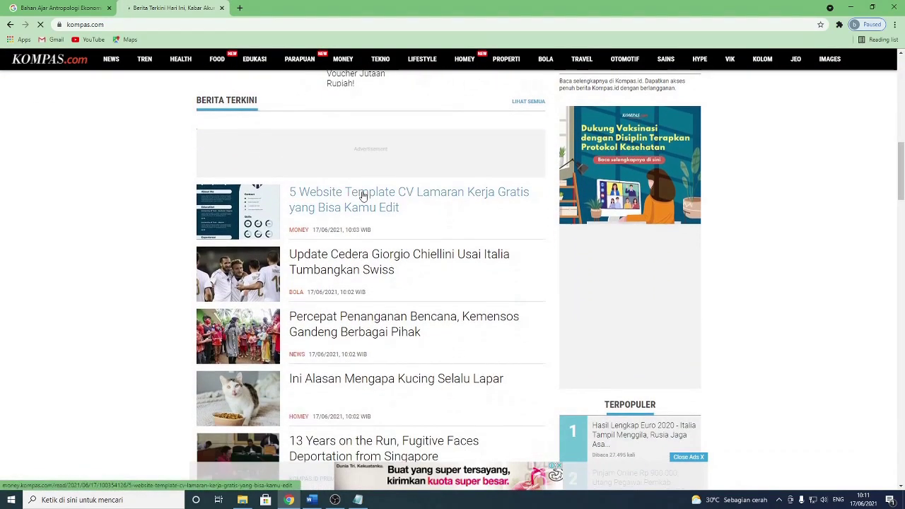
{"action": "scroll", "coordinate": [362, 195], "scroll_direction": "down", "scroll_amount": 2}
{"action": "left_click", "coordinate": [395, 240]}
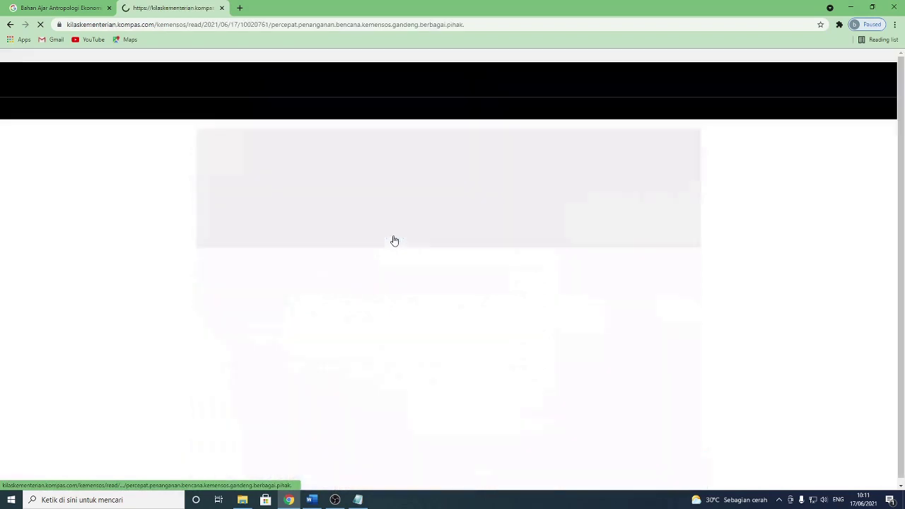
Examine the article's opening paragraph and its header with title, author and date as material for the web citation.
{"action": "scroll", "coordinate": [395, 241], "scroll_direction": "down", "scroll_amount": 1}
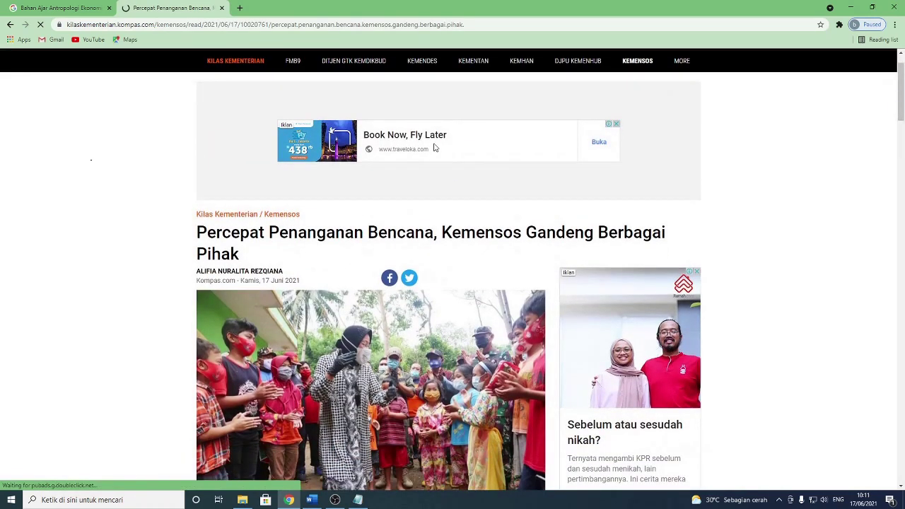
{"action": "scroll", "coordinate": [427, 186], "scroll_direction": "down", "scroll_amount": 5}
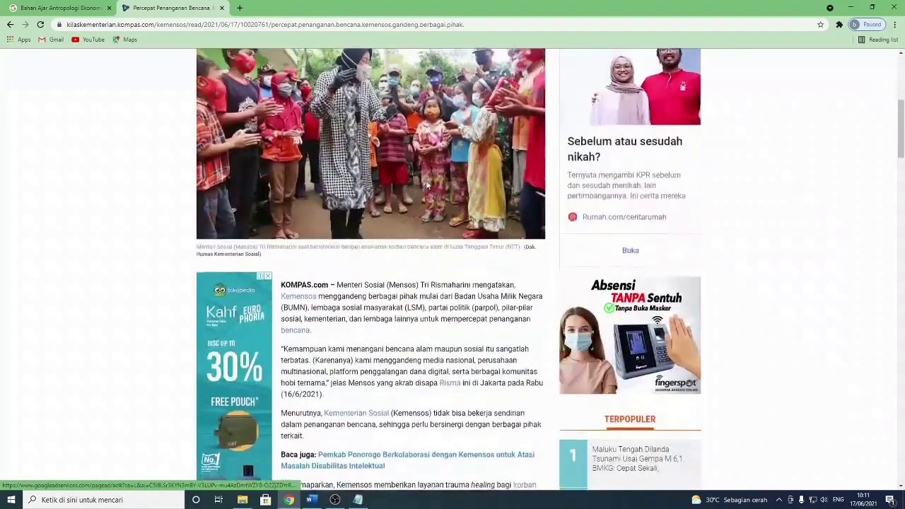
{"action": "scroll", "coordinate": [334, 246], "scroll_direction": "down", "scroll_amount": 1}
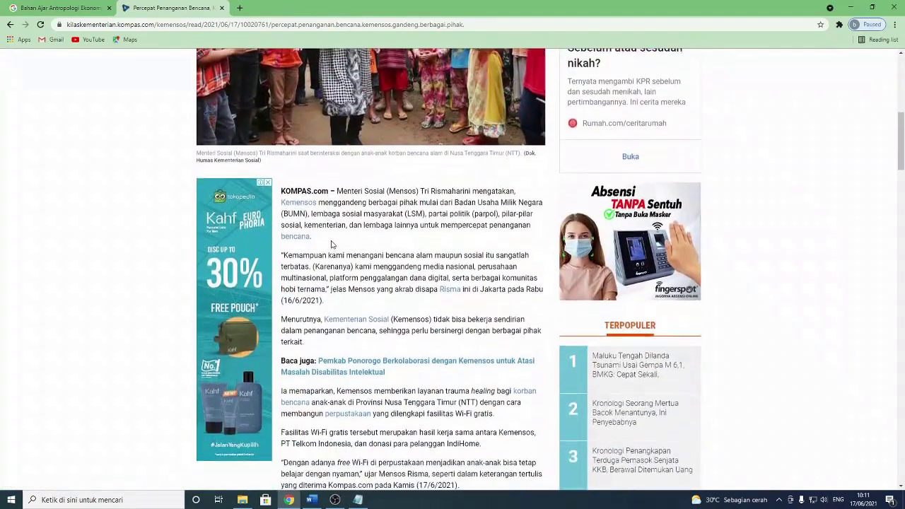
{"action": "scroll", "coordinate": [378, 241], "scroll_direction": "down", "scroll_amount": 1}
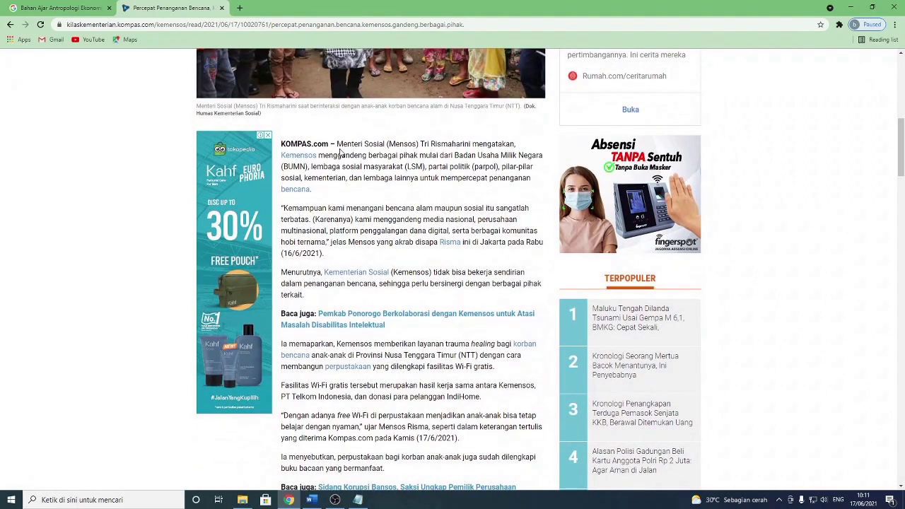
{"action": "left_click_drag", "start_coordinate": [338, 144], "coordinate": [534, 182]}
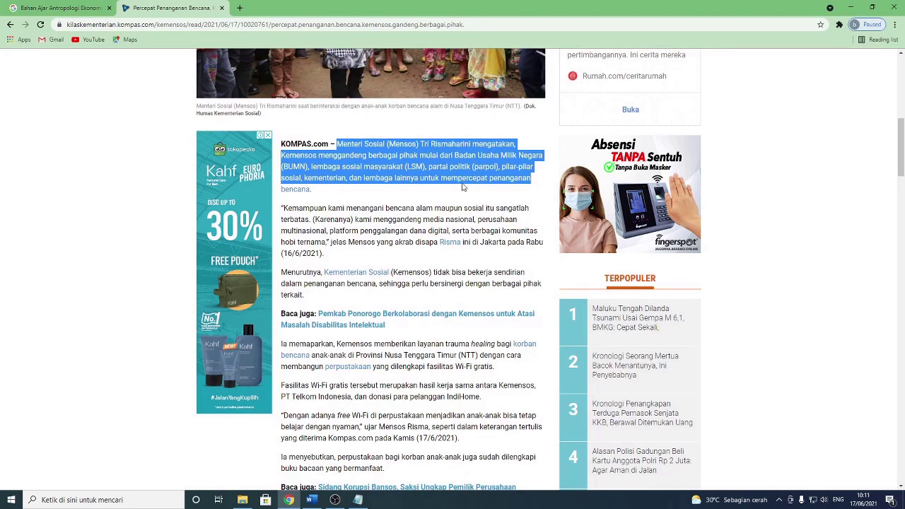
{"action": "left_click", "coordinate": [465, 187]}
{"action": "scroll", "coordinate": [435, 176], "scroll_direction": "up", "scroll_amount": 5}
{"action": "scroll", "coordinate": [357, 138], "scroll_direction": "up", "scroll_amount": 2}
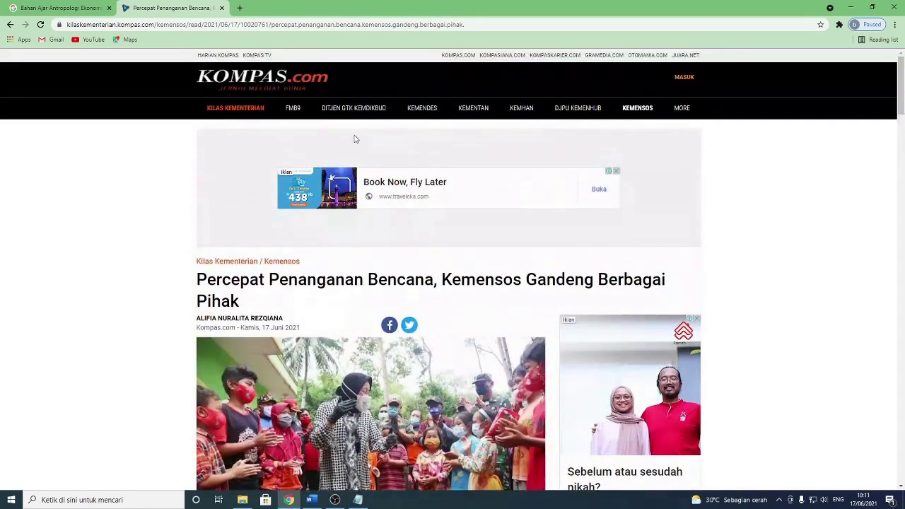
Switch to Word and start a new citation source of type Web site below the second paragraph.
{"action": "left_click", "coordinate": [311, 500]}
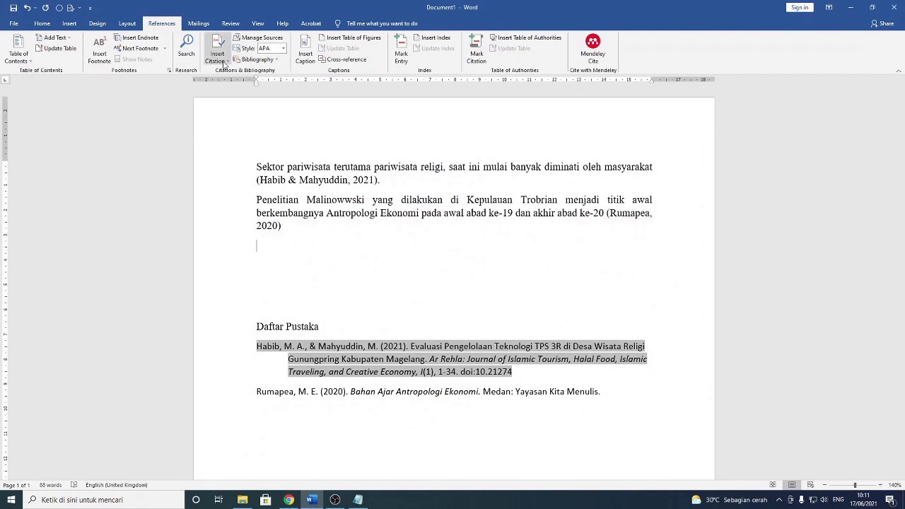
{"action": "left_click", "coordinate": [223, 62]}
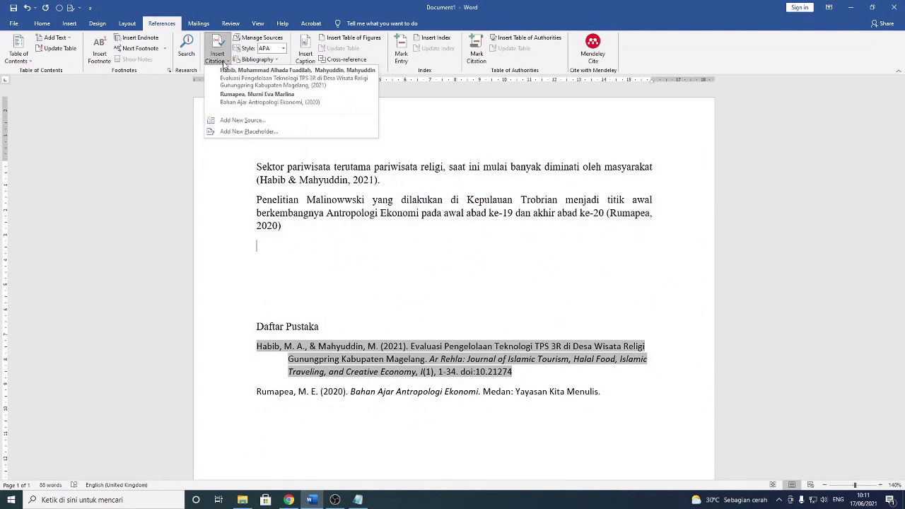
{"action": "left_click", "coordinate": [249, 119]}
{"action": "left_click", "coordinate": [515, 110]}
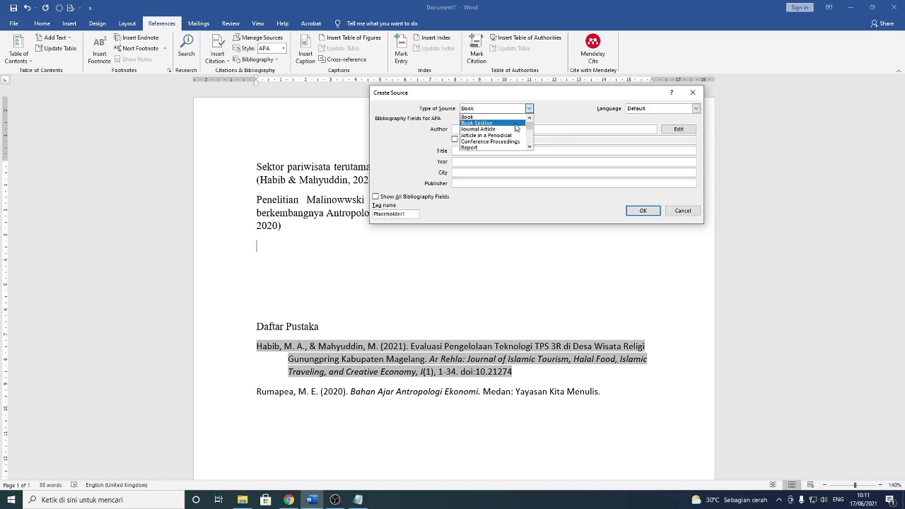
{"action": "scroll", "coordinate": [516, 126], "scroll_direction": "down", "scroll_amount": 1}
{"action": "left_click", "coordinate": [512, 147]}
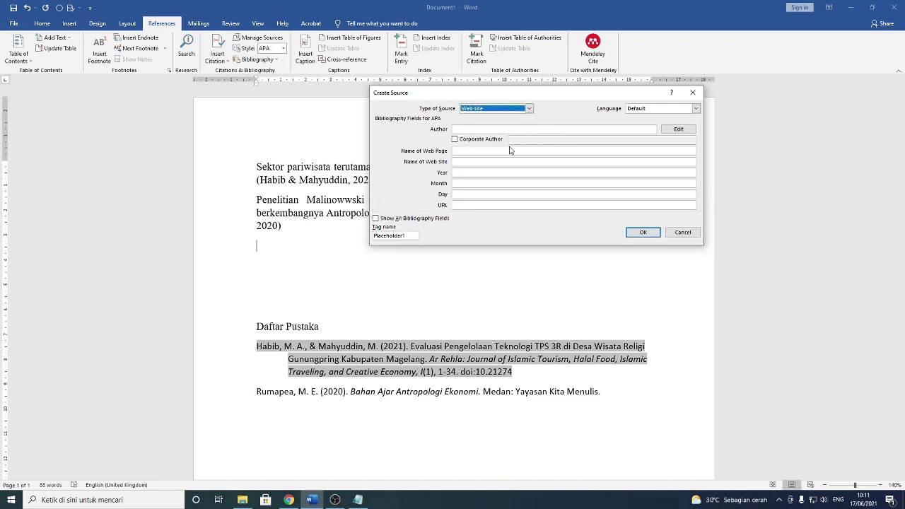
{"action": "left_click", "coordinate": [483, 129]}
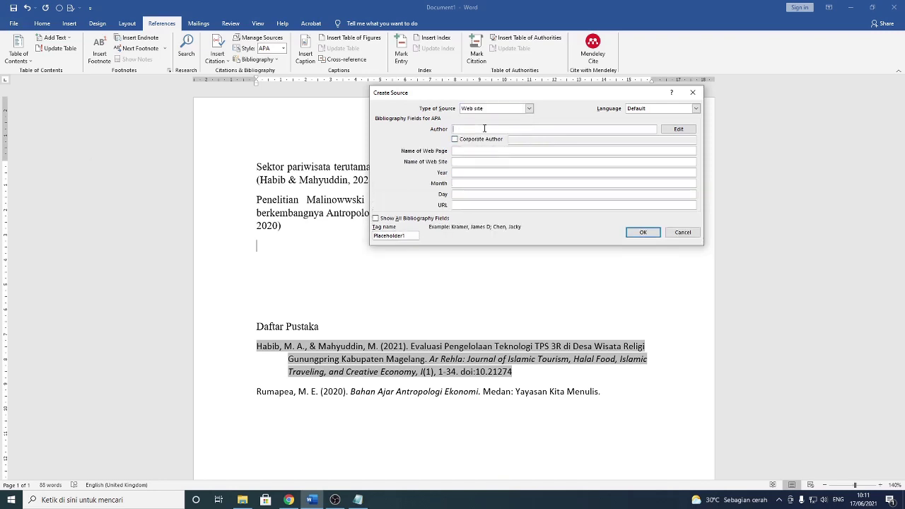
Copy the author's full name from the Kompas article and paste it as the first name in Word's author name editor.
{"action": "left_click", "coordinate": [285, 500]}
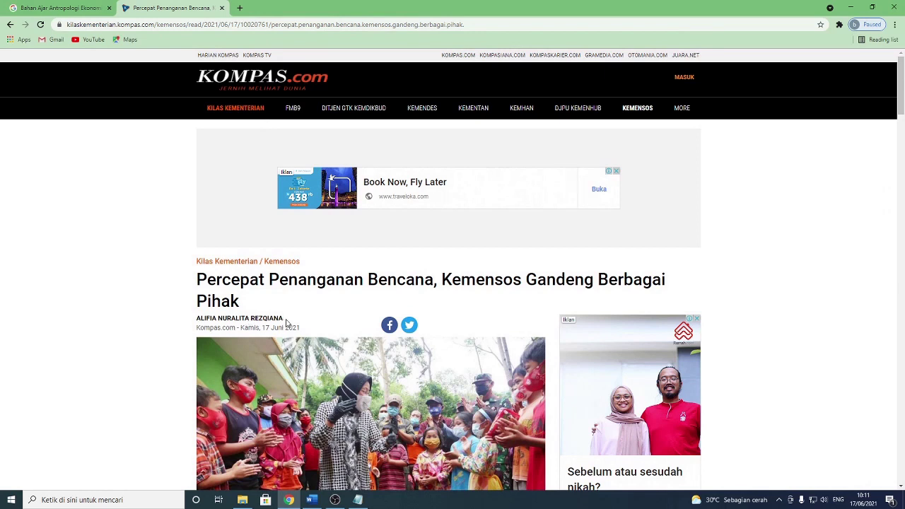
{"action": "left_click_drag", "start_coordinate": [285, 322], "coordinate": [208, 322]}
{"action": "right_click", "coordinate": [208, 322]}
{"action": "left_click", "coordinate": [225, 327]}
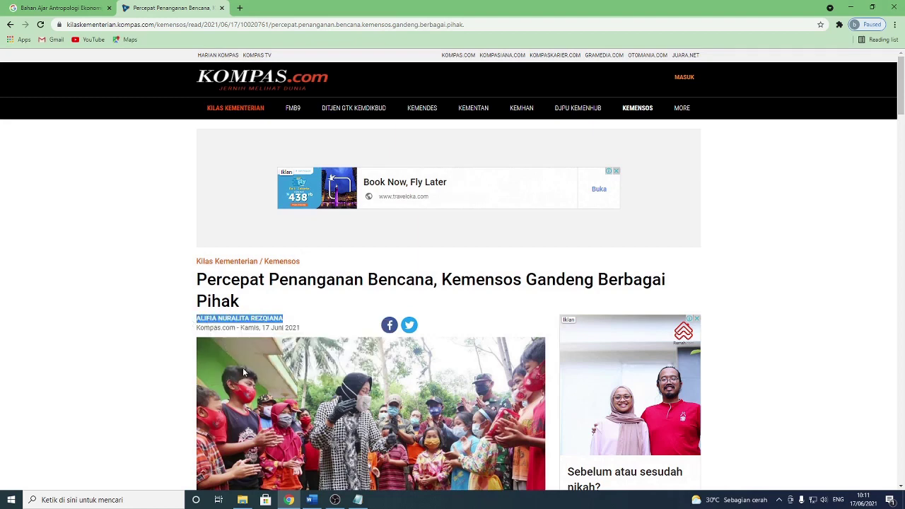
{"action": "left_click", "coordinate": [311, 500]}
{"action": "left_click", "coordinate": [677, 130]}
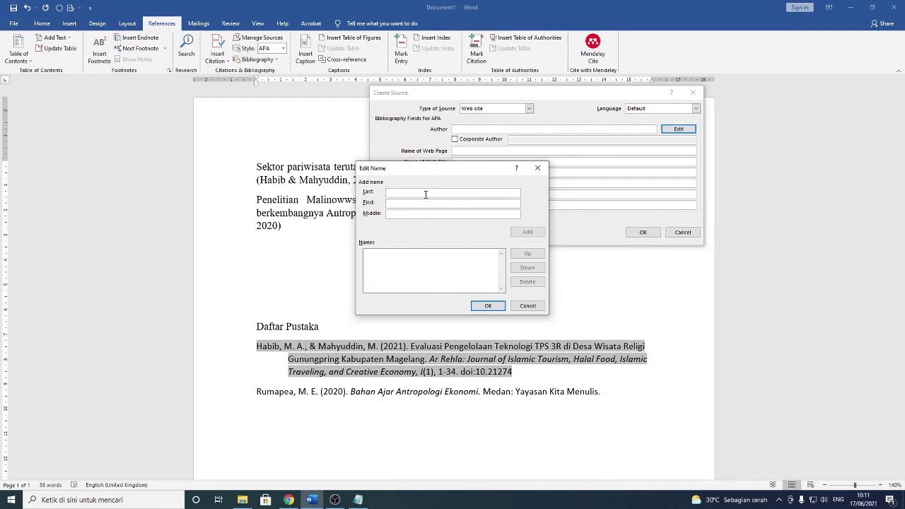
{"action": "left_click", "coordinate": [424, 203]}
{"action": "key", "text": "ctrl+v"}
Move the author's surname out of the first name and into the last name.
{"action": "left_click_drag", "start_coordinate": [455, 205], "coordinate": [430, 205]}
{"action": "right_click", "coordinate": [430, 205]}
{"action": "left_click", "coordinate": [445, 215]}
{"action": "left_click", "coordinate": [393, 192]}
{"action": "key", "text": "ctrl+v"}
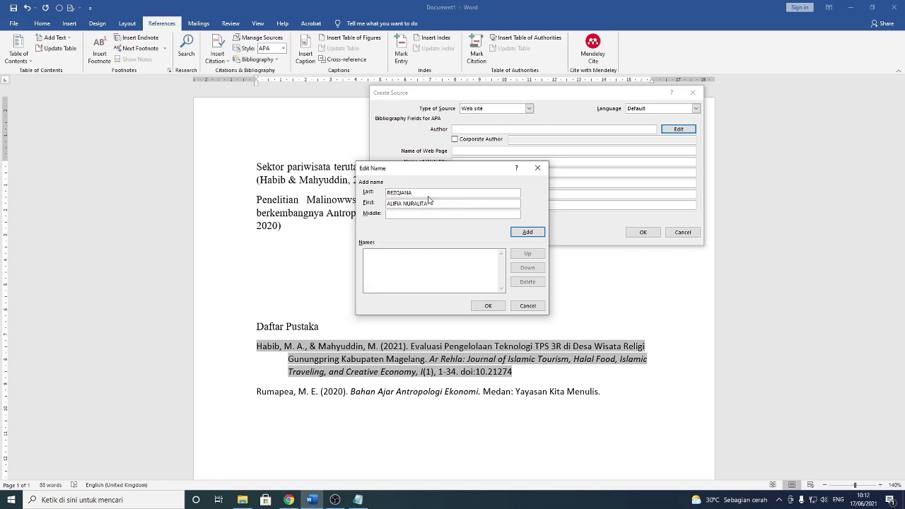
Retype the author's last and first names so that only their initial letters are capitalized.
{"action": "key", "text": "BackSpace"}
{"action": "key", "text": "BackSpace"}
{"action": "key", "text": "BackSpace"}
{"action": "key", "text": "BackSpace"}
{"action": "type", "text": "iana"}
{"action": "key", "text": "BackSpace"}
{"action": "key", "text": "BackSpace"}
{"action": "key", "text": "BackSpace"}
{"action": "key", "text": "BackSpace"}
{"action": "key", "text": "BackSpace"}
{"action": "type", "text": "lifia"}
Move the author's middle name out of the first name into its own field and put it in lowercase.
{"action": "left_click_drag", "start_coordinate": [427, 204], "coordinate": [403, 204]}
{"action": "right_click", "coordinate": [403, 204]}
{"action": "left_click", "coordinate": [417, 220]}
{"action": "left_click", "coordinate": [405, 215]}
{"action": "key", "text": "ctrl+v"}
{"action": "key", "text": "BackSpace"}
{"action": "key", "text": "BackSpace"}
{"action": "key", "text": "BackSpace"}
{"action": "key", "text": "BackSpace"}
{"action": "key", "text": "BackSpace"}
{"action": "key", "text": "BackSpace"}
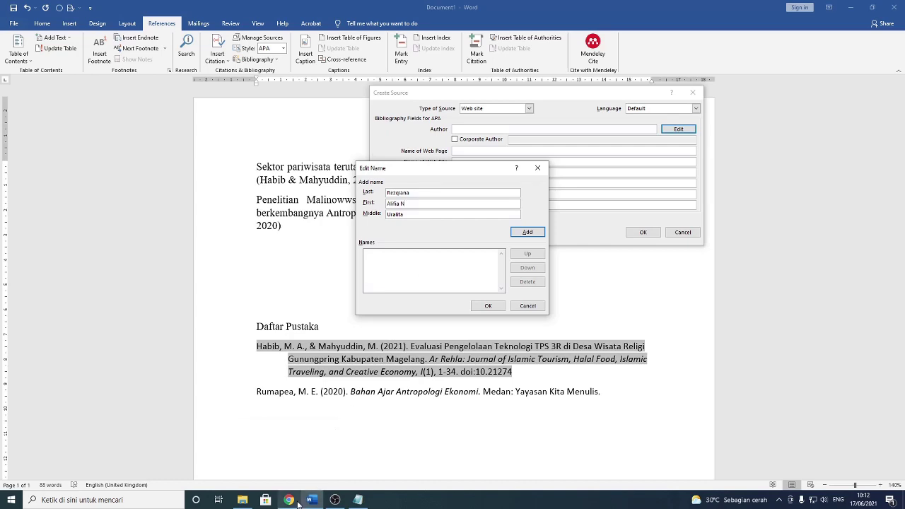
Correct the initial letters of the middle name, add the author to the names list, and apply it to the source.
{"action": "mouse_move", "coordinate": [289, 500]}
{"action": "left_click", "coordinate": [388, 215]}
{"action": "type", "text": "N"}
{"action": "key", "text": "Delete"}
{"action": "type", "text": "u"}
{"action": "type", "text": "u"}
{"action": "left_click", "coordinate": [527, 233]}
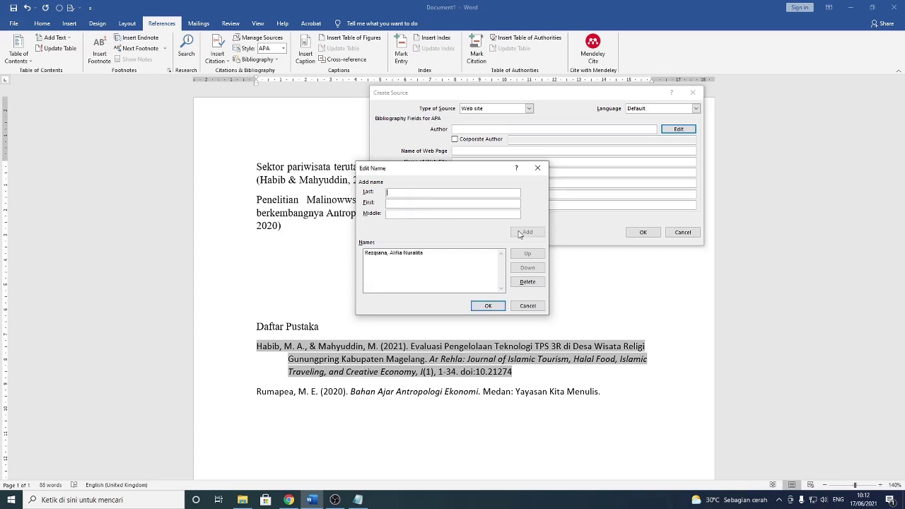
{"action": "left_click", "coordinate": [479, 304]}
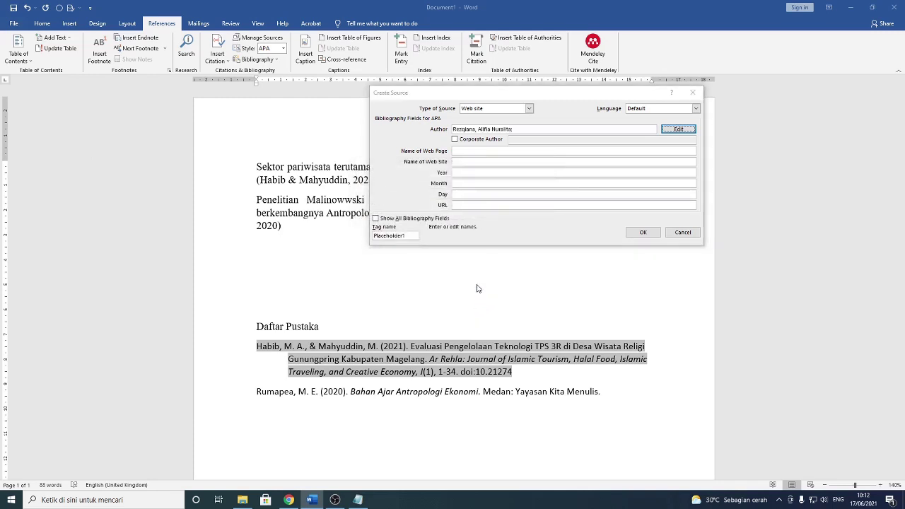
Copy the article title "Percepat Penanganan Bencana, Kemensos Gandeng Berbagai Pihak" from Chrome into the source's web page name in Word.
{"action": "left_click", "coordinate": [289, 501]}
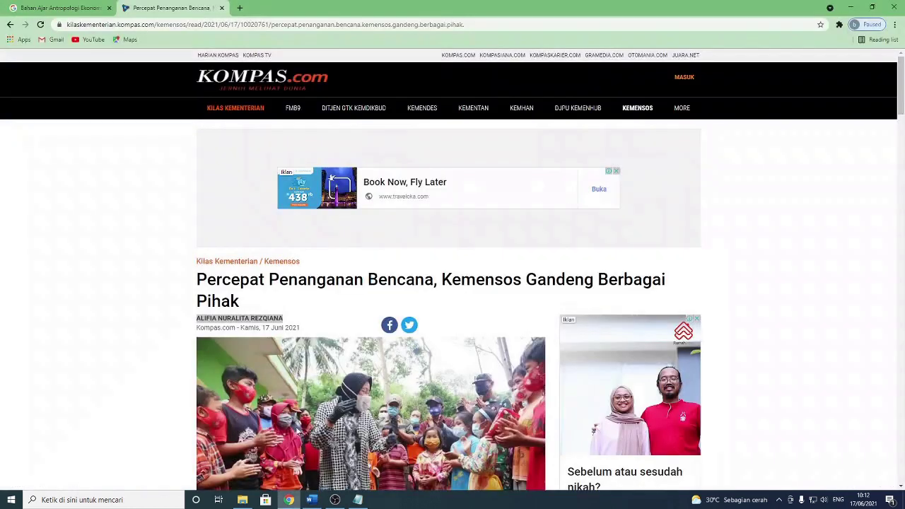
{"action": "scroll", "coordinate": [330, 334], "scroll_direction": "down", "scroll_amount": 1}
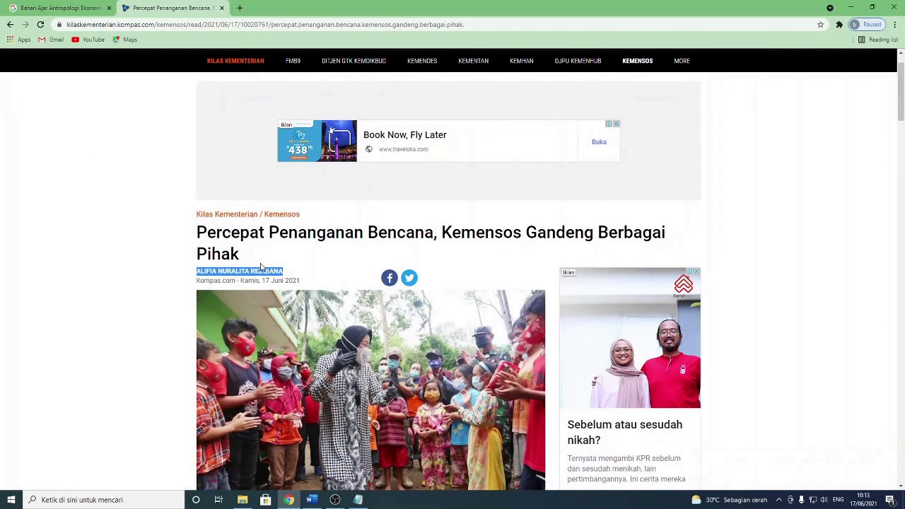
{"action": "left_click_drag", "start_coordinate": [245, 256], "coordinate": [199, 232]}
{"action": "right_click", "coordinate": [201, 234]}
{"action": "left_click", "coordinate": [218, 243]}
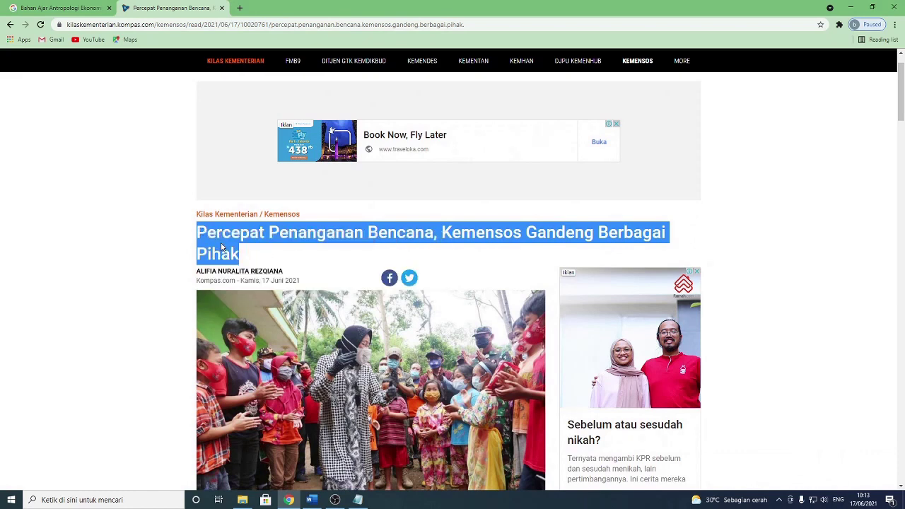
{"action": "mouse_move", "coordinate": [312, 492]}
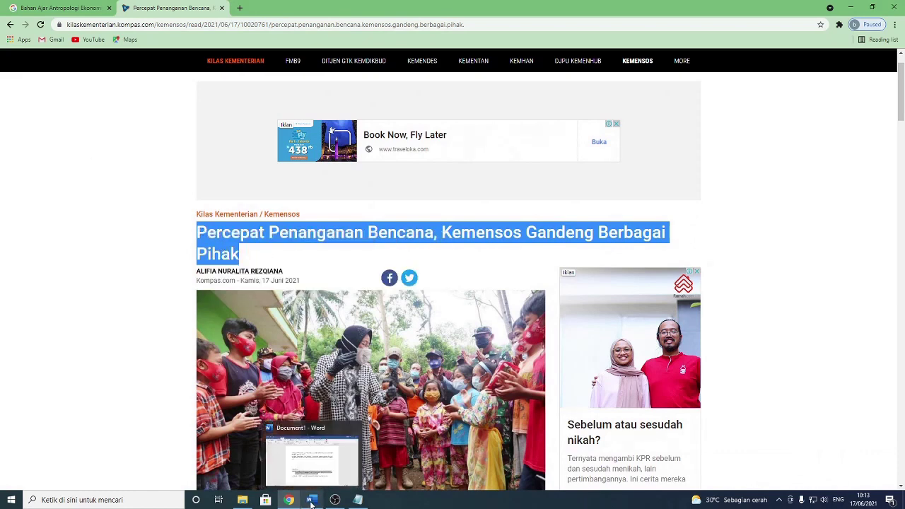
{"action": "left_click", "coordinate": [317, 467]}
{"action": "left_click", "coordinate": [473, 151]}
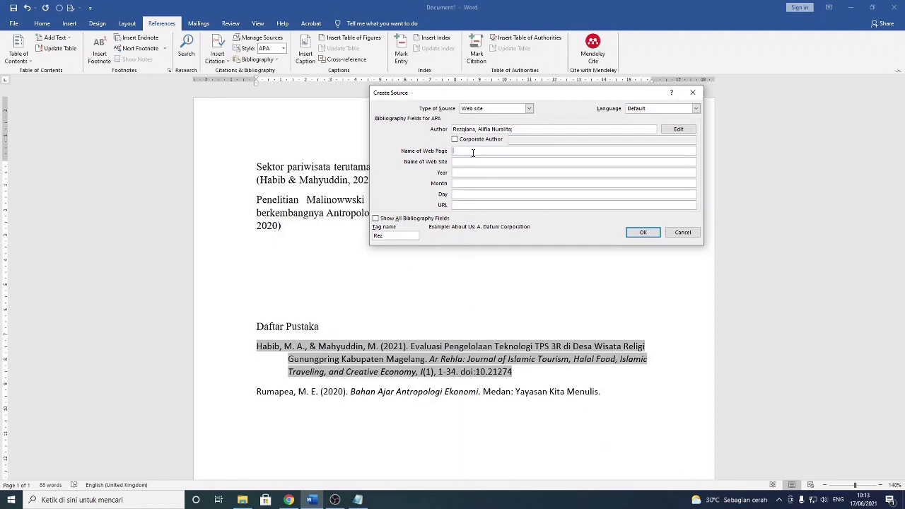
{"action": "key", "text": "ctrl+v"}
Check the site name on the article page in Chrome and set the source's web site name to Kompas.com in Word.
{"action": "mouse_move", "coordinate": [288, 500]}
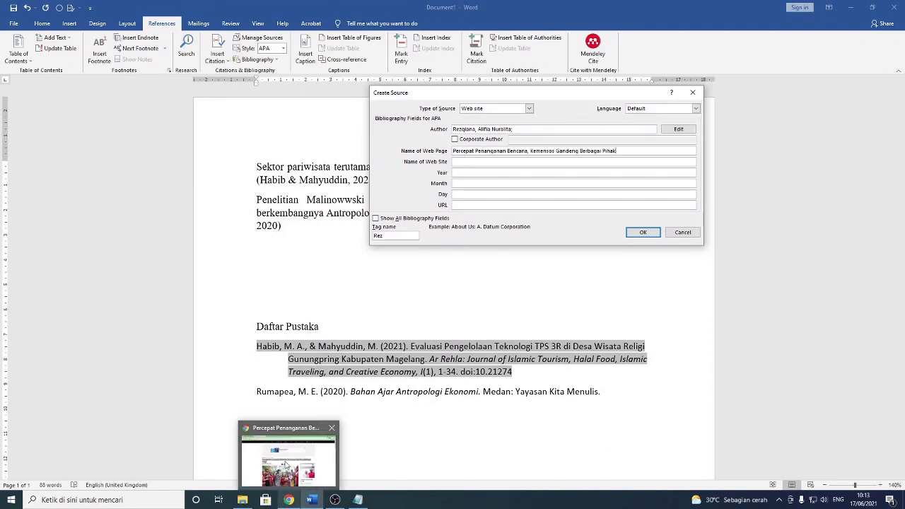
{"action": "mouse_move", "coordinate": [286, 463]}
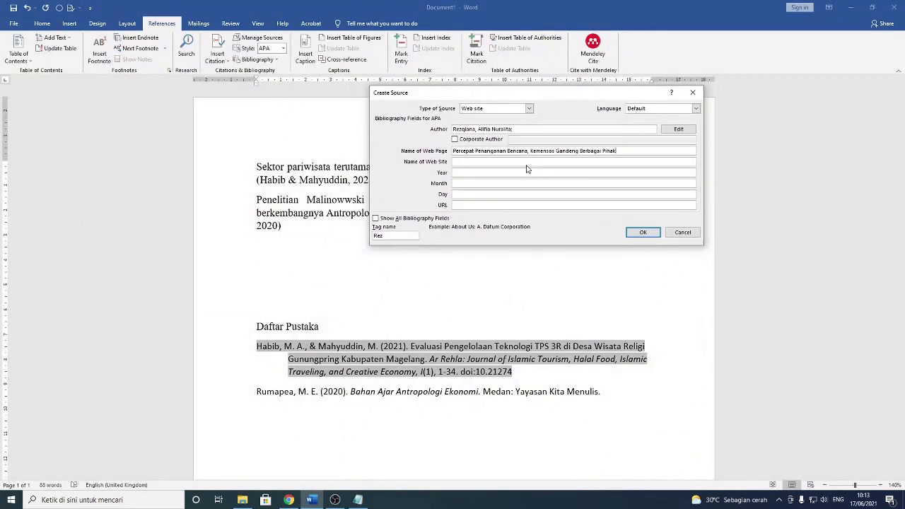
{"action": "left_click", "coordinate": [483, 162]}
{"action": "left_click", "coordinate": [287, 499]}
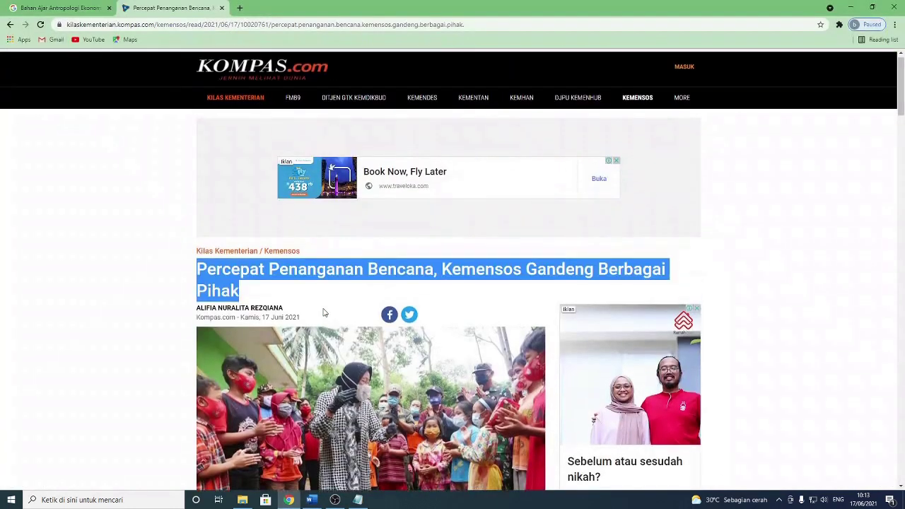
{"action": "left_click", "coordinate": [312, 499]}
{"action": "type", "text": "Kompas.com"}
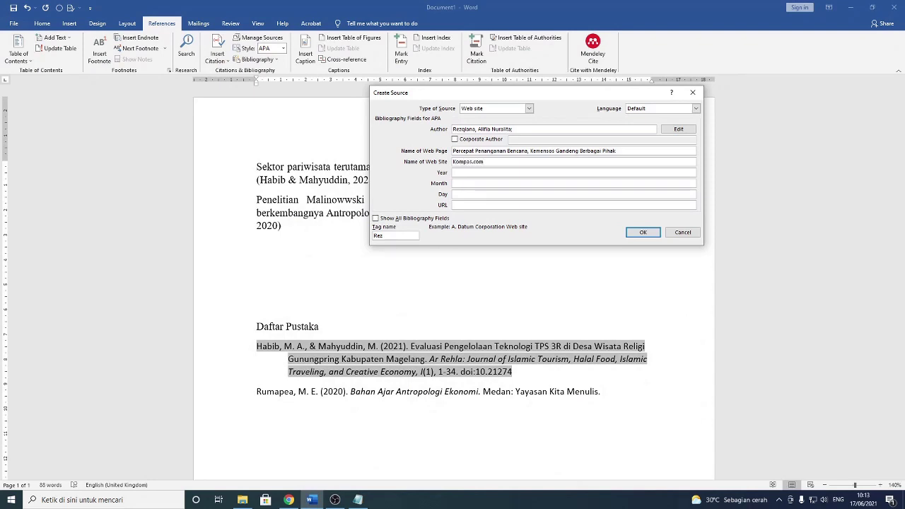
Check the article's publication date in Chrome and set the source's year to 2021, month to Juni and day to 17 in Word.
{"action": "left_click", "coordinate": [453, 174]}
{"action": "left_click", "coordinate": [288, 500]}
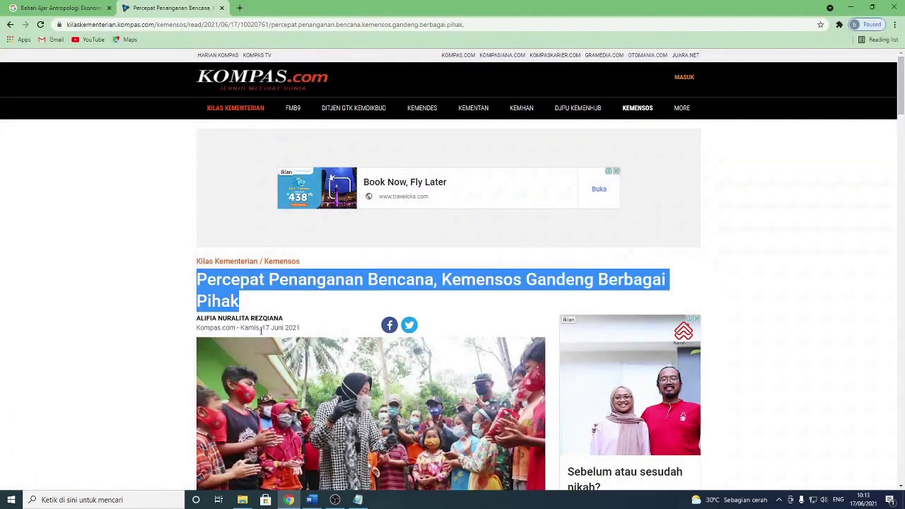
{"action": "left_click", "coordinate": [286, 329]}
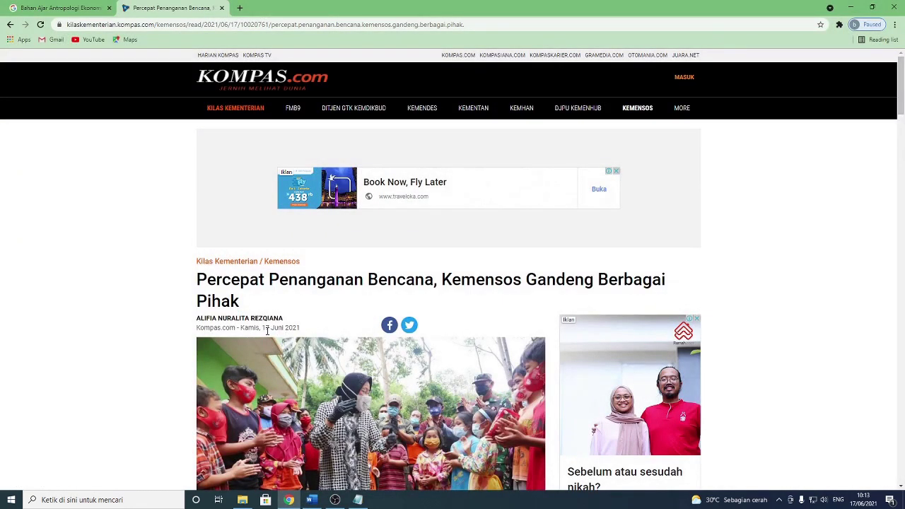
{"action": "left_click", "coordinate": [311, 500]}
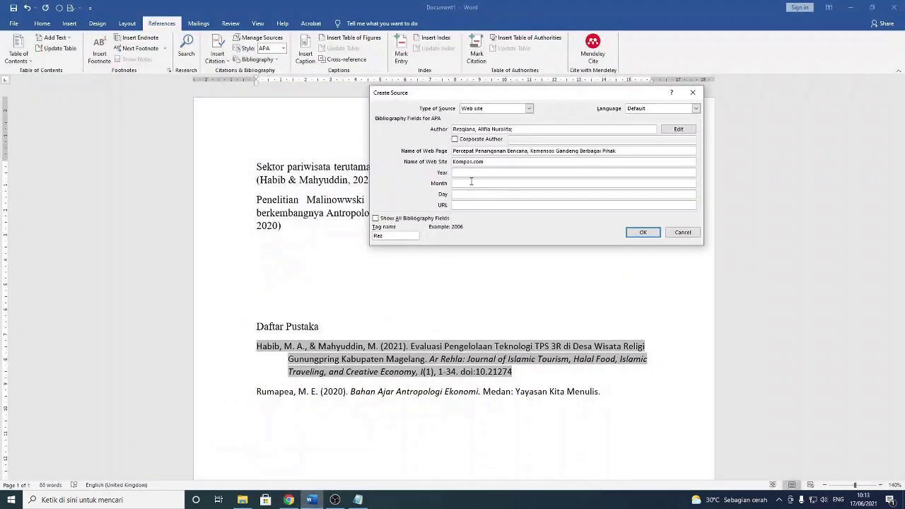
{"action": "type", "text": "2021"}
{"action": "left_click", "coordinate": [474, 183]}
{"action": "left_click", "coordinate": [475, 194]}
{"action": "key", "text": "Tab"}
Copy the Kompas.com article's web address from Chrome into the source's URL in Word and save the source as a citation.
{"action": "left_click", "coordinate": [291, 499]}
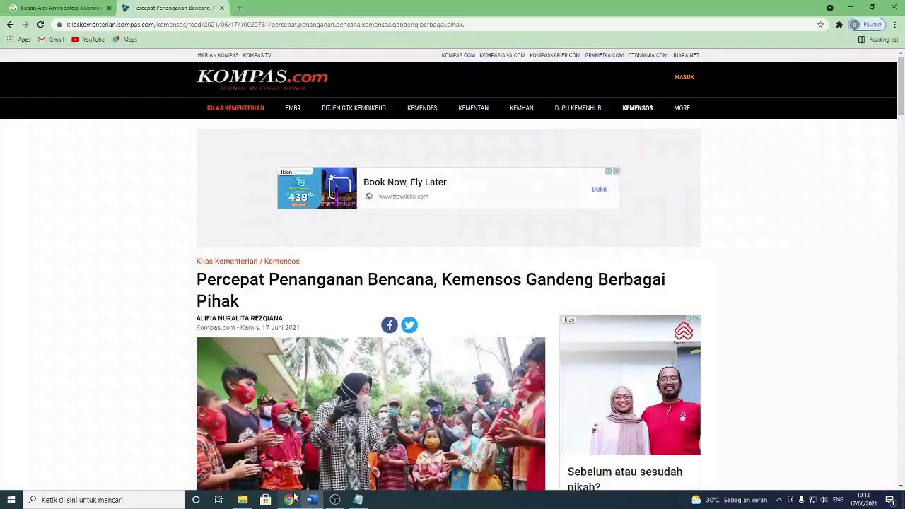
{"action": "left_click", "coordinate": [483, 25]}
{"action": "right_click", "coordinate": [483, 24]}
{"action": "left_click", "coordinate": [507, 78]}
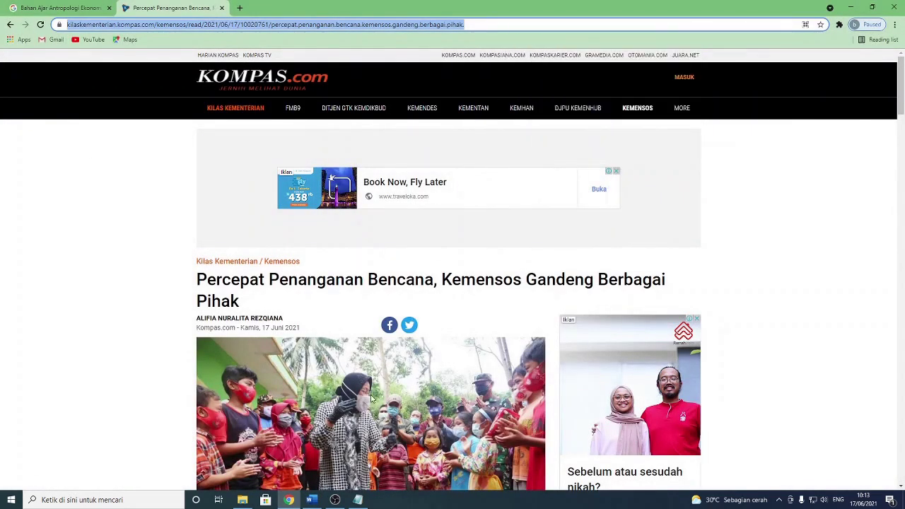
{"action": "left_click", "coordinate": [311, 500]}
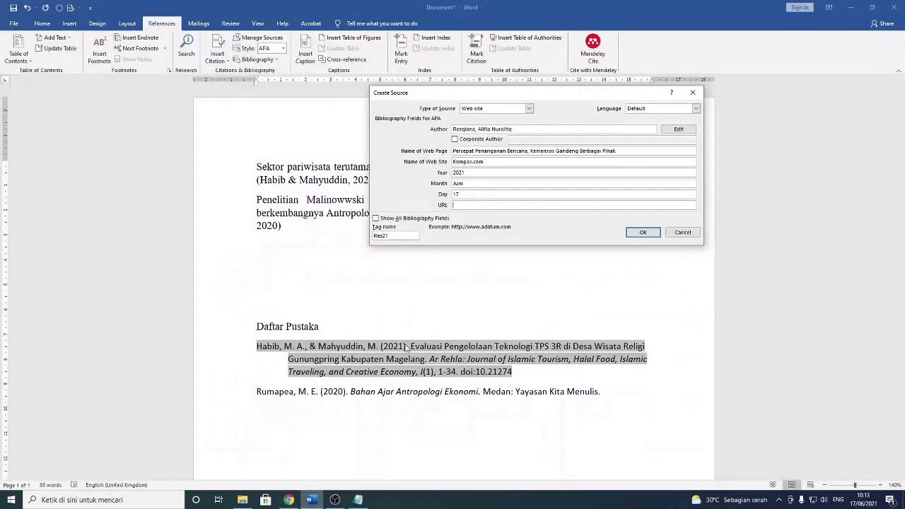
{"action": "right_click", "coordinate": [462, 205]}
{"action": "left_click", "coordinate": [480, 237]}
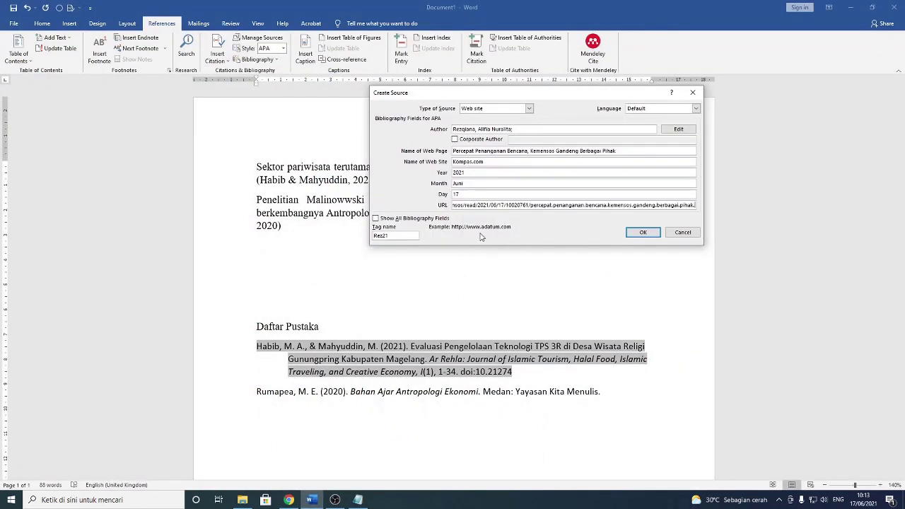
{"action": "left_click", "coordinate": [641, 233]}
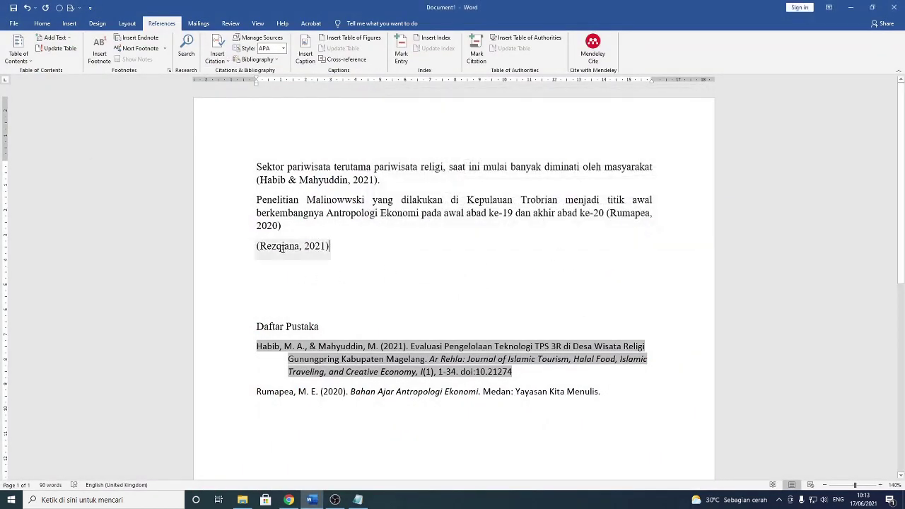
Update the bibliography field under Daftar Pustaka so that it includes the Kompas.com article.
{"action": "left_click", "coordinate": [465, 391]}
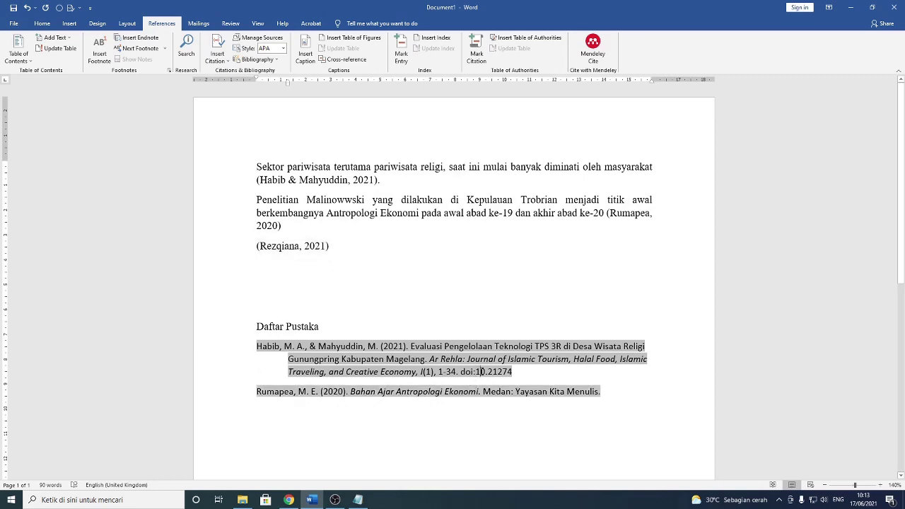
{"action": "left_click", "coordinate": [481, 371]}
{"action": "right_click", "coordinate": [586, 392]}
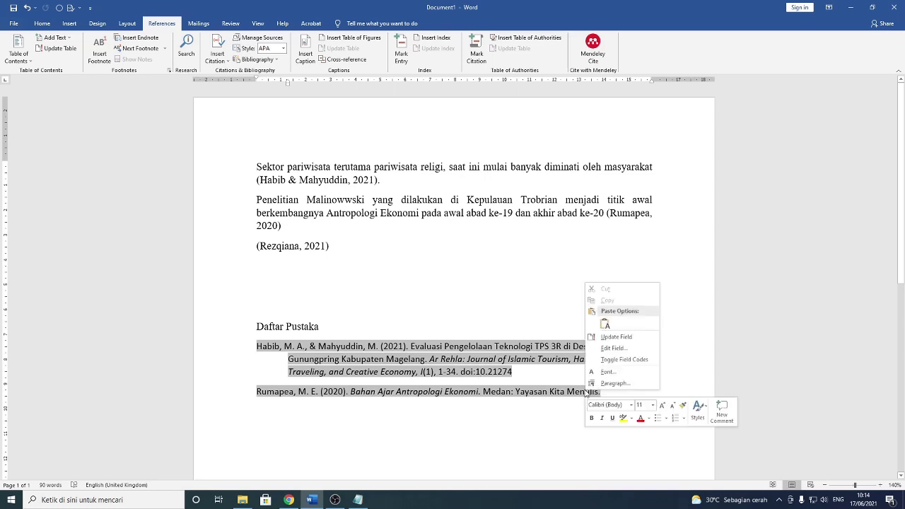
{"action": "left_click", "coordinate": [609, 337]}
{"action": "scroll", "coordinate": [399, 334], "scroll_direction": "down", "scroll_amount": 3}
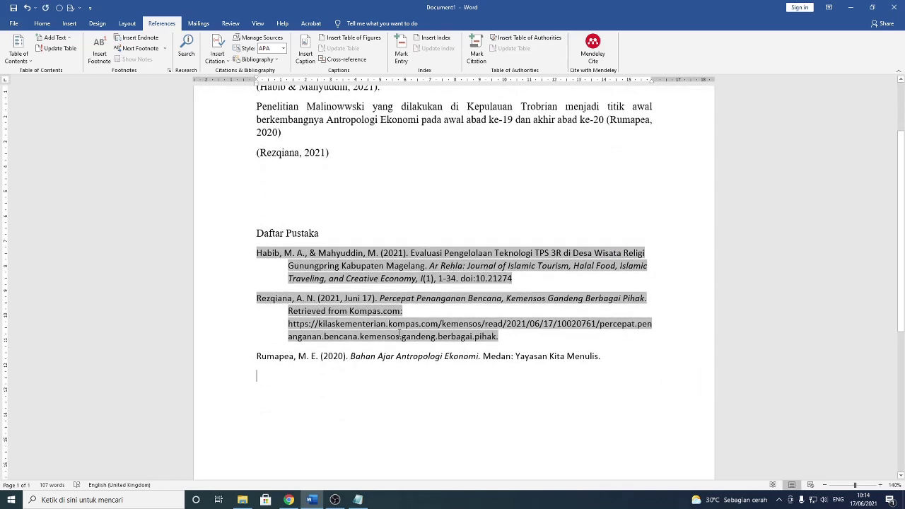
{"action": "left_click", "coordinate": [426, 348]}
{"action": "left_click", "coordinate": [340, 234]}
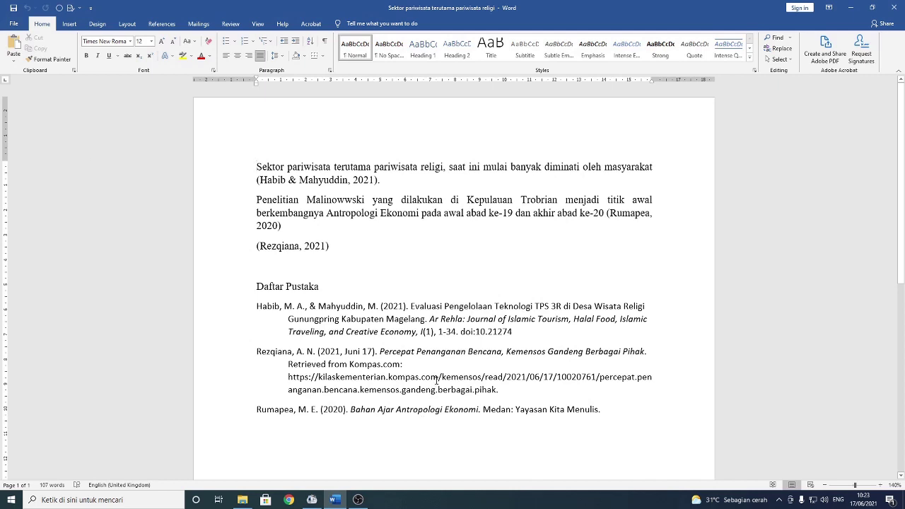
Open the source of the Kompas.com article citation for editing and show all its bibliography fields.
{"action": "scroll", "coordinate": [414, 297], "scroll_direction": "down", "scroll_amount": 1}
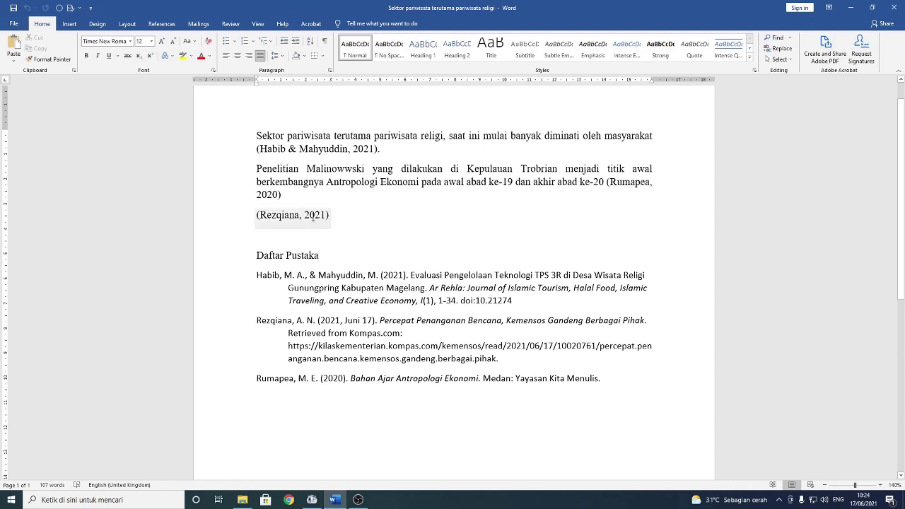
{"action": "left_click", "coordinate": [307, 215]}
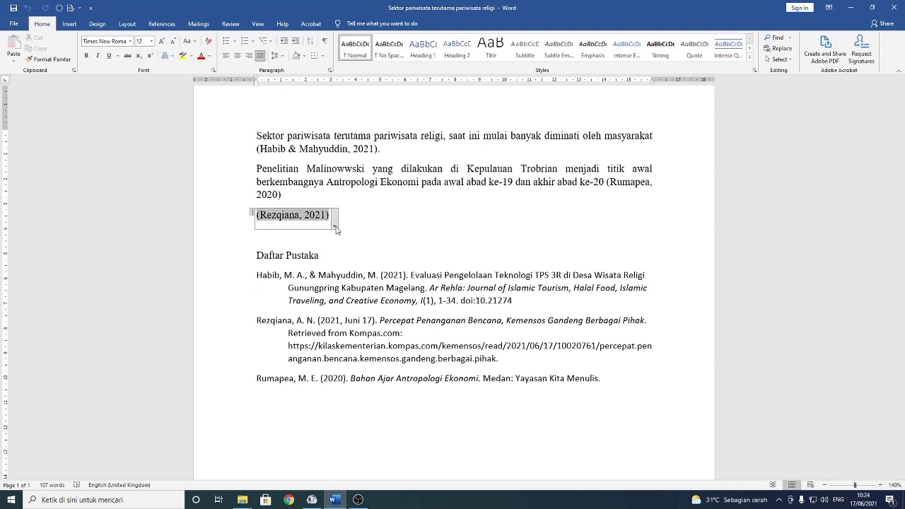
{"action": "left_click", "coordinate": [335, 227]}
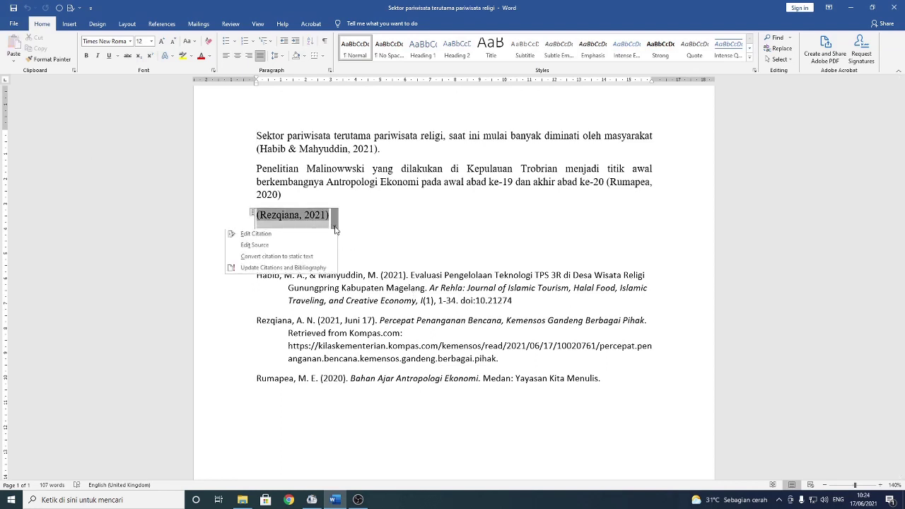
{"action": "left_click", "coordinate": [306, 247]}
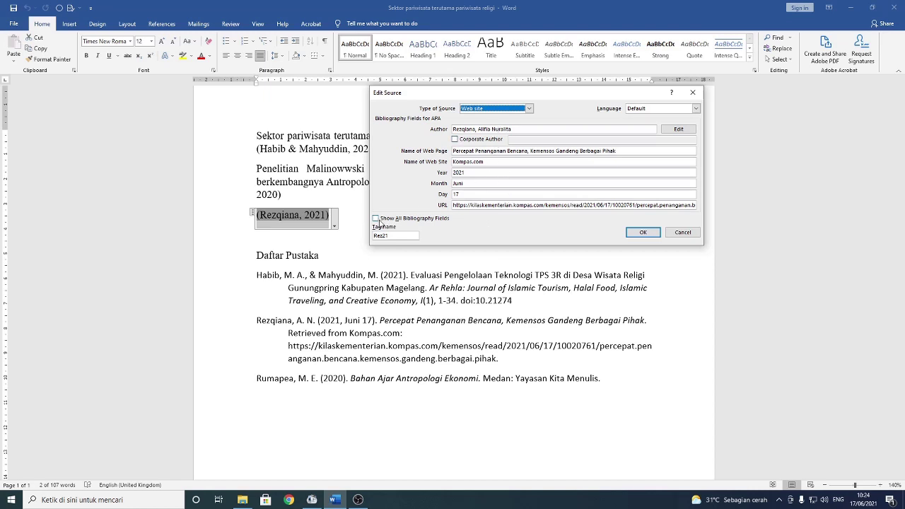
{"action": "left_click", "coordinate": [377, 220]}
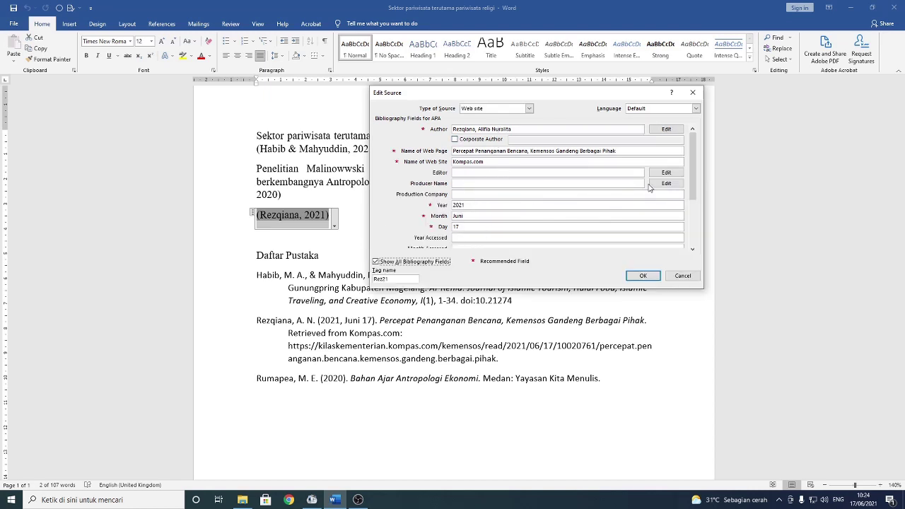
{"action": "left_click_drag", "start_coordinate": [695, 194], "coordinate": [695, 220]}
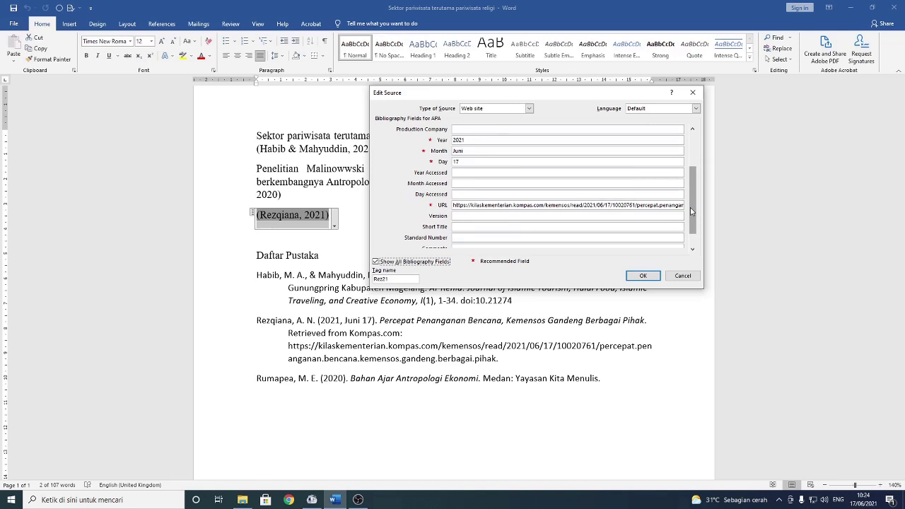
Set the source's access date to year 2021, month Juni, day 17, and save the change to both the master list and the document.
{"action": "left_click", "coordinate": [458, 173]}
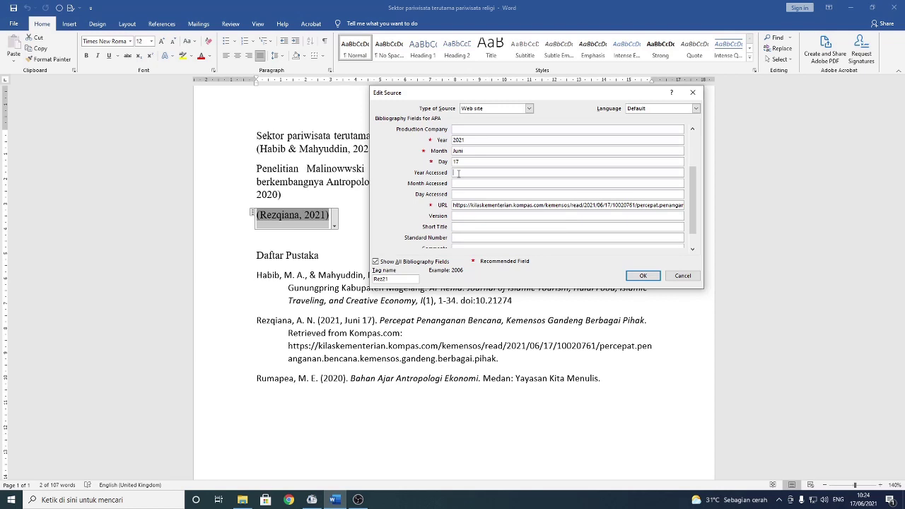
{"action": "type", "text": "2021"}
{"action": "left_click", "coordinate": [467, 183]}
{"action": "type", "text": "Ju"}
{"action": "left_click", "coordinate": [468, 195]}
{"action": "type", "text": "17"}
{"action": "left_click_drag", "start_coordinate": [463, 161], "coordinate": [453, 160]}
{"action": "left_click", "coordinate": [464, 140]}
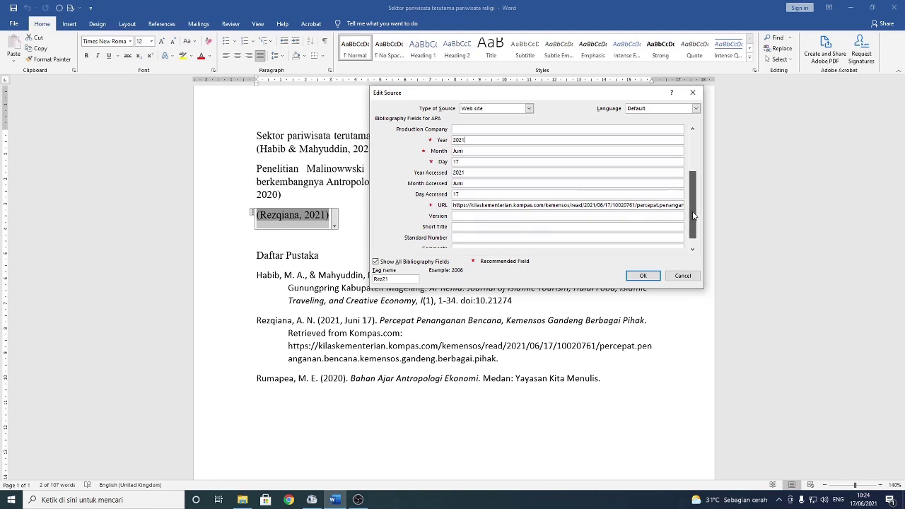
{"action": "scroll", "coordinate": [695, 225], "scroll_direction": "down", "scroll_amount": 1}
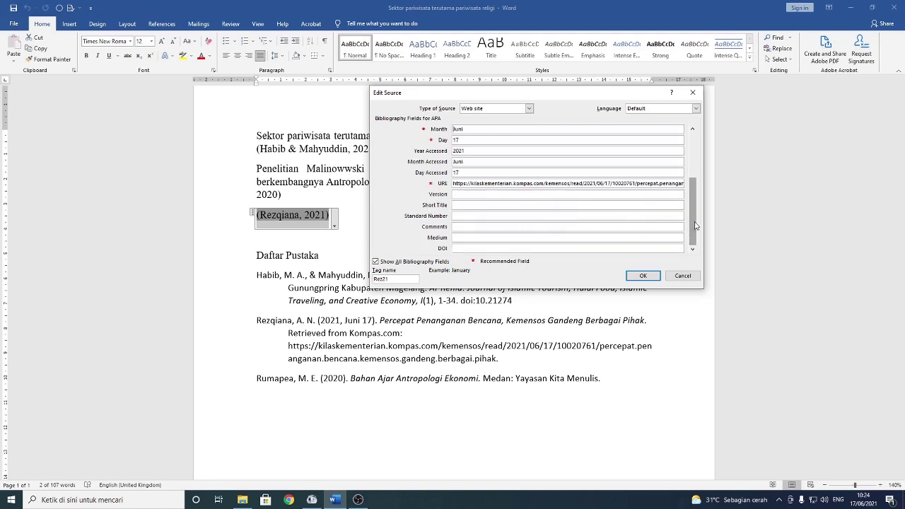
{"action": "left_click", "coordinate": [646, 277]}
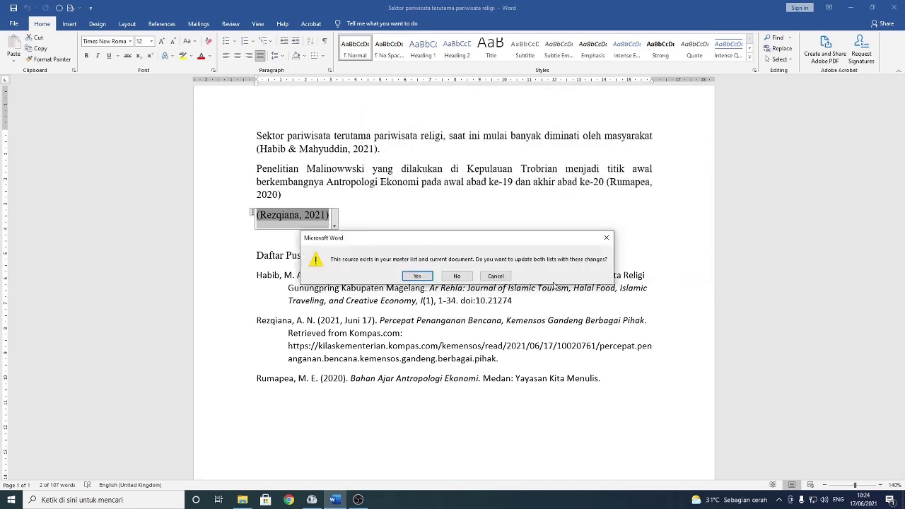
{"action": "left_click", "coordinate": [418, 277]}
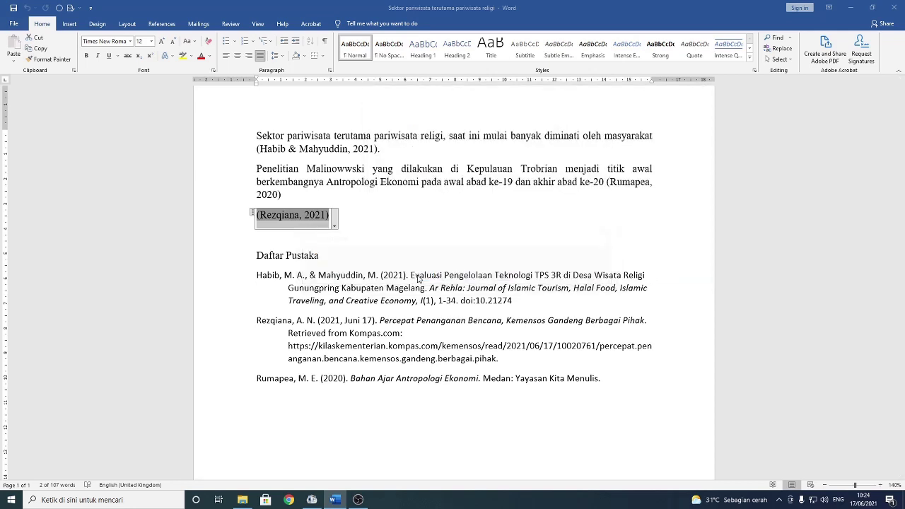
Update the bibliography field so the Kompas.com entry includes its access date.
{"action": "left_click", "coordinate": [460, 300]}
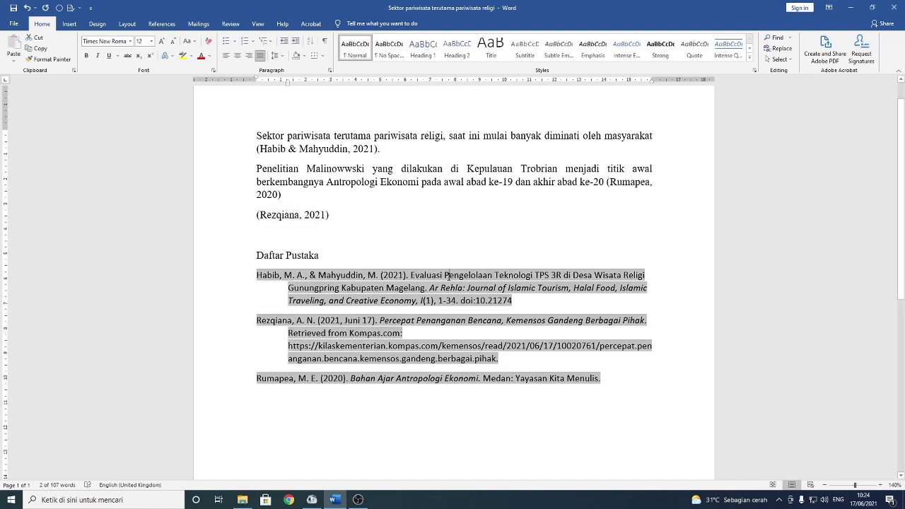
{"action": "right_click", "coordinate": [460, 301]}
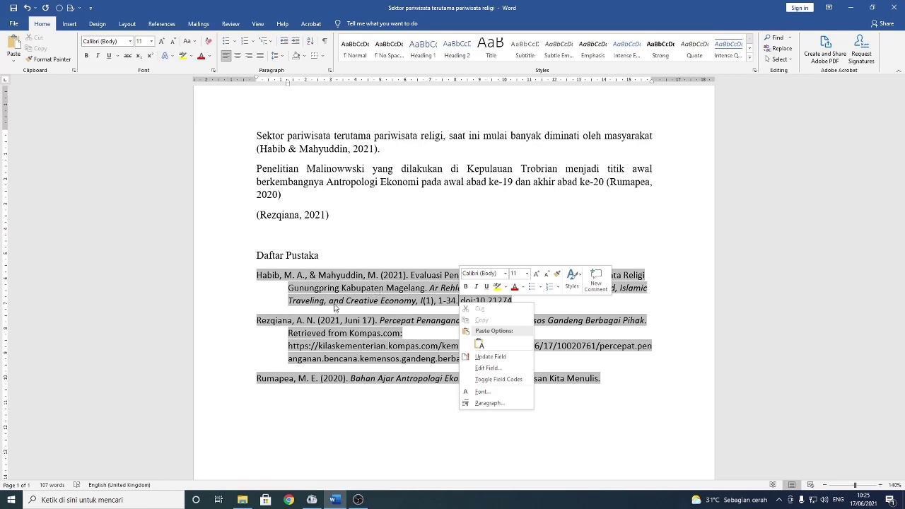
{"action": "left_click", "coordinate": [510, 360]}
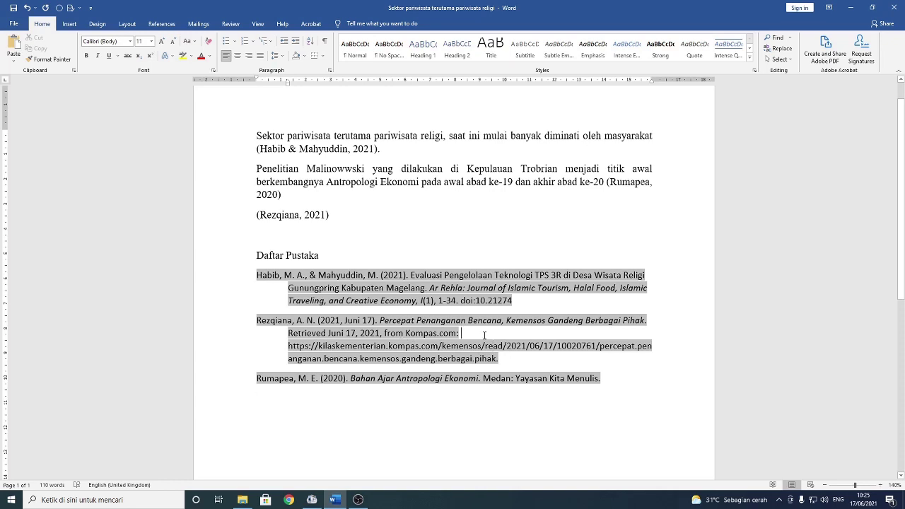
{"action": "left_click", "coordinate": [496, 336]}
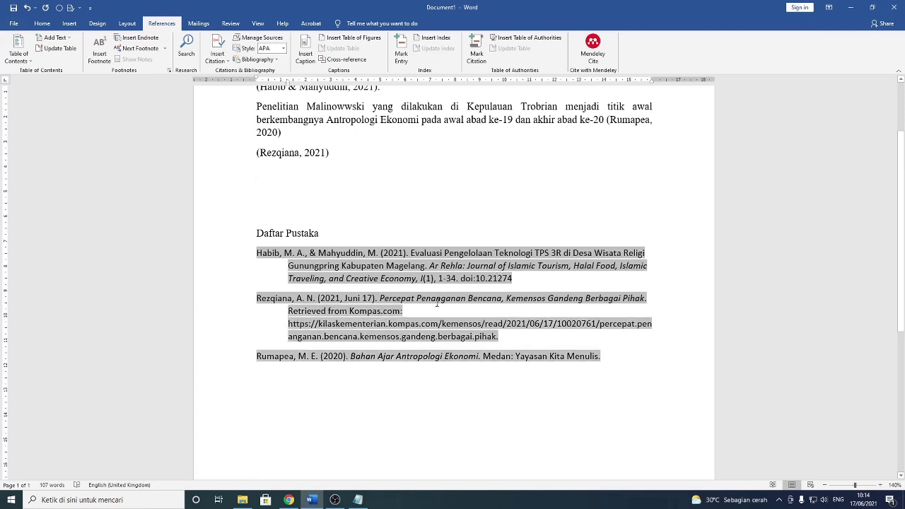
{"action": "left_click", "coordinate": [342, 242]}
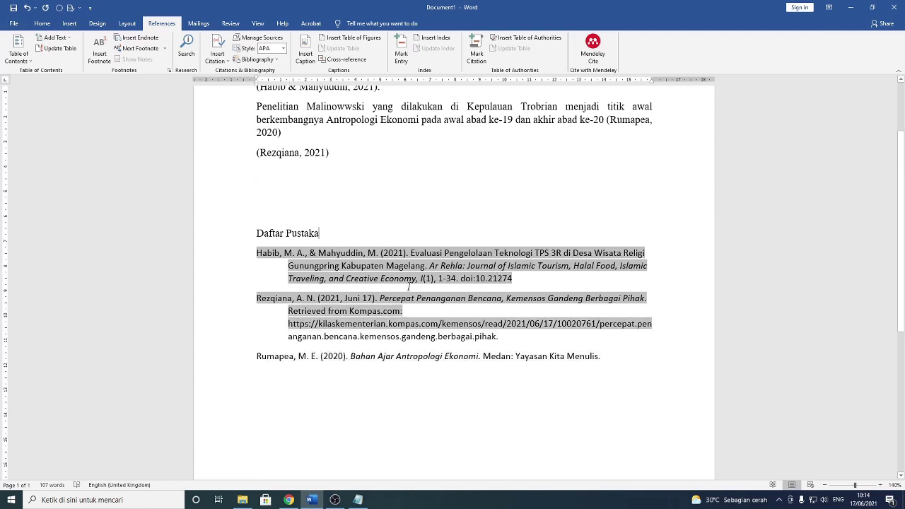
{"action": "left_click", "coordinate": [630, 360]}
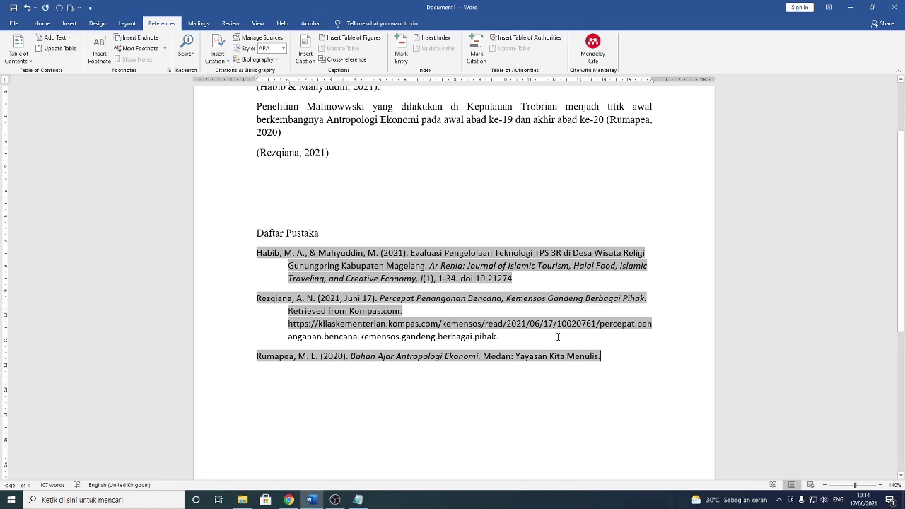
{"action": "left_click_drag", "start_coordinate": [558, 337], "coordinate": [276, 326]}
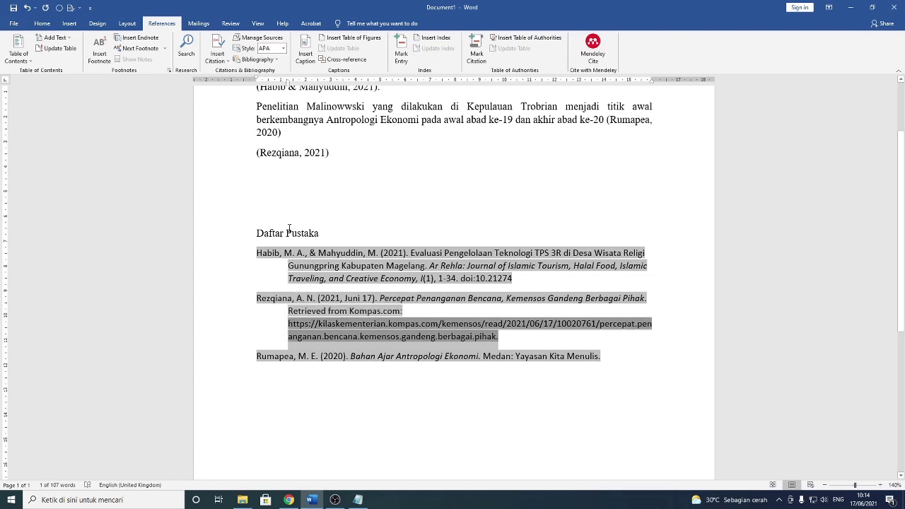
Delete two of the blank lines between the last citation and the Daftar Pustaka heading.
{"action": "left_click", "coordinate": [298, 201]}
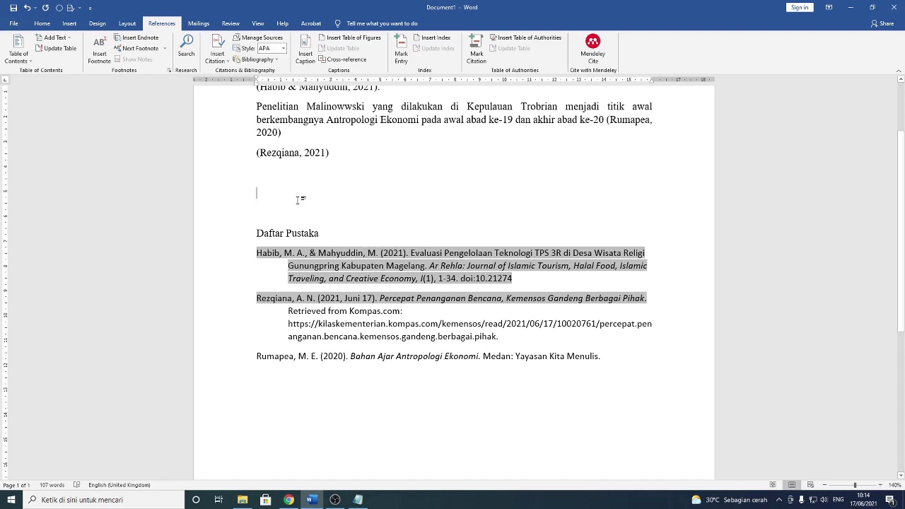
{"action": "key", "text": "BackSpace"}
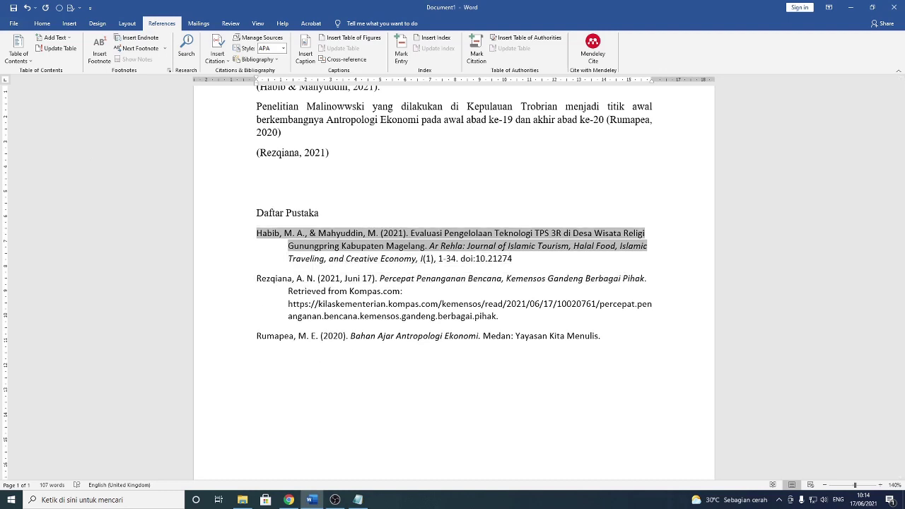
{"action": "key", "text": "BackSpace"}
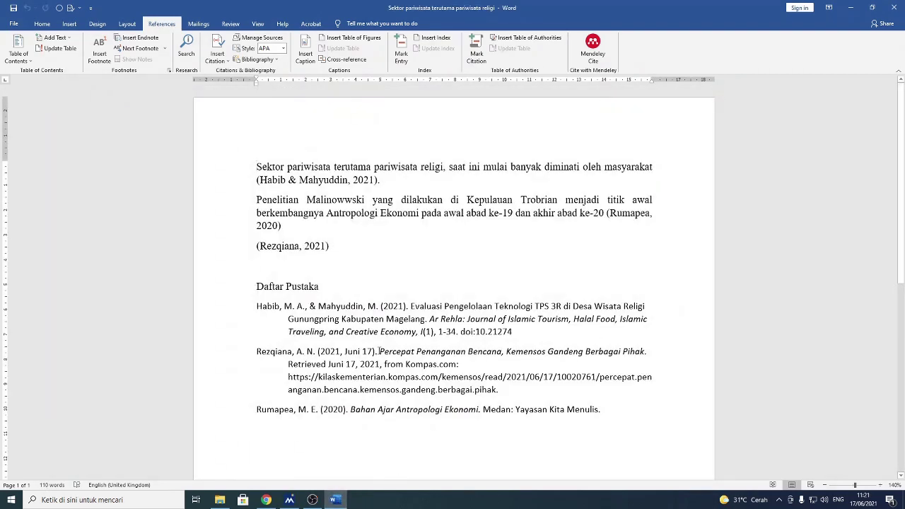
Review the available citation styles and keep APA Sixth Edition as the document's style.
{"action": "left_click", "coordinate": [322, 285]}
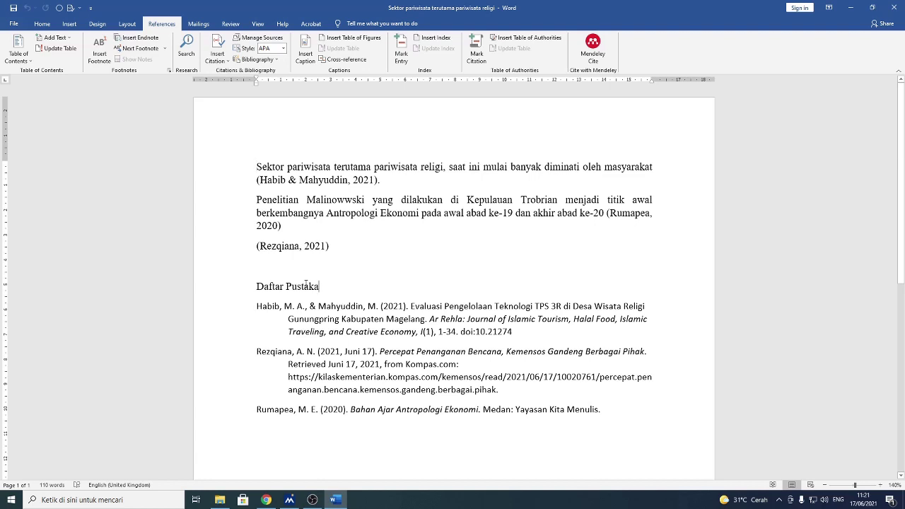
{"action": "left_click", "coordinate": [283, 50]}
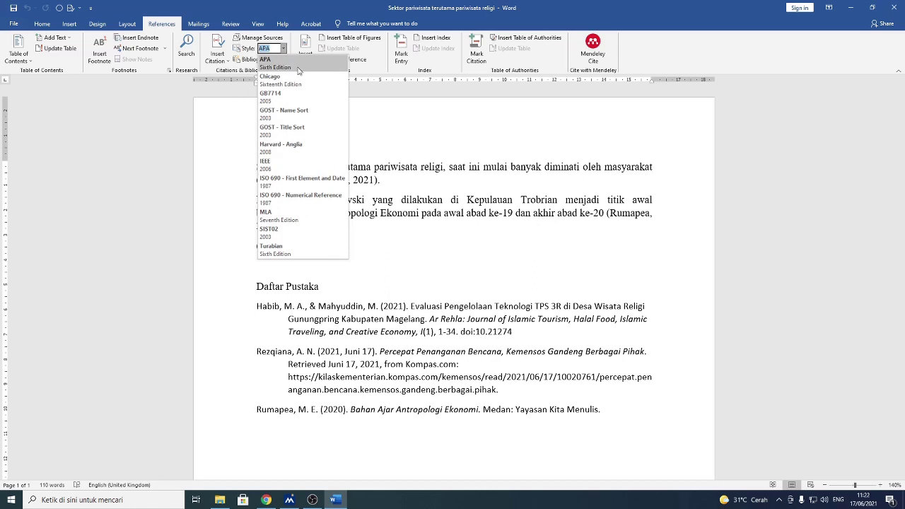
{"action": "left_click", "coordinate": [299, 68]}
{"action": "left_click", "coordinate": [283, 48]}
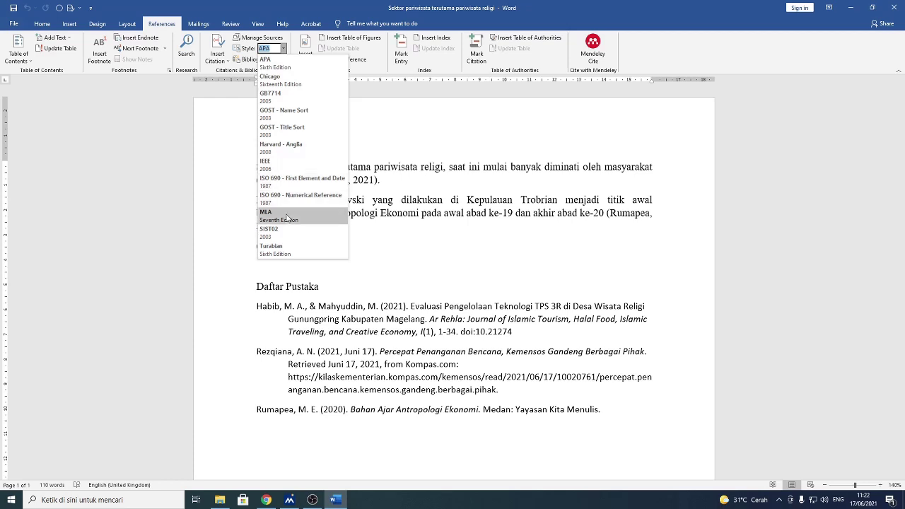
{"action": "left_click", "coordinate": [290, 64]}
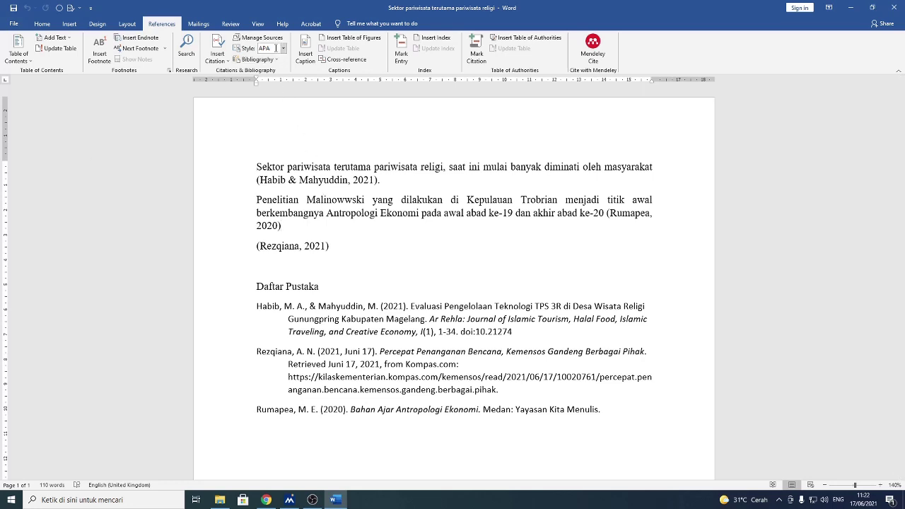
{"action": "left_click", "coordinate": [332, 318]}
{"action": "left_click", "coordinate": [307, 270]}
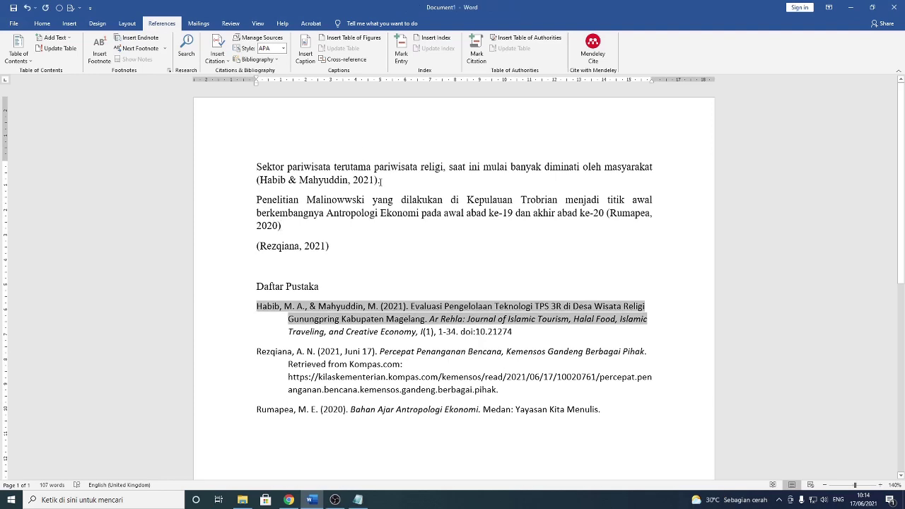
{"action": "left_click", "coordinate": [321, 234]}
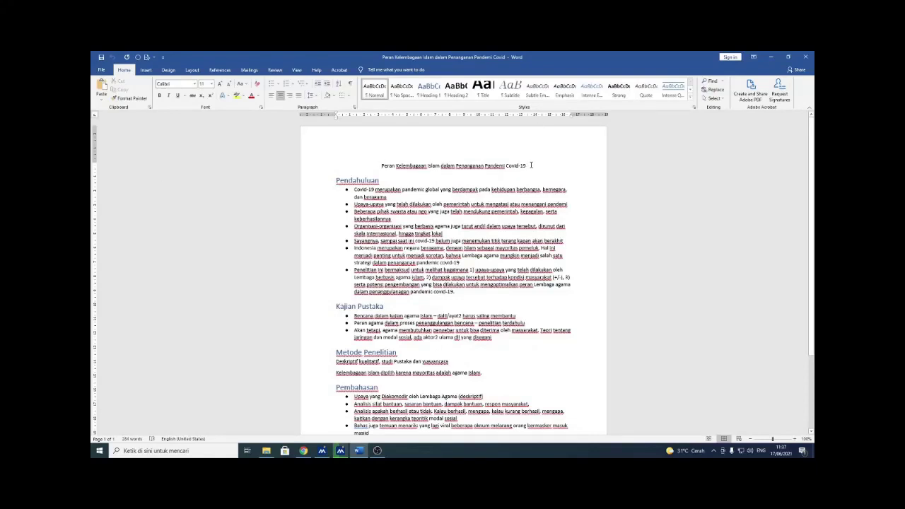
Make the title "Peran Kelembagaan Islam dalam Penanganan Pandemi Covid-19" bold and set its font to Times New Roman.
{"action": "left_click_drag", "start_coordinate": [531, 165], "coordinate": [382, 167]}
{"action": "left_click", "coordinate": [159, 95]}
{"action": "left_click", "coordinate": [195, 85]}
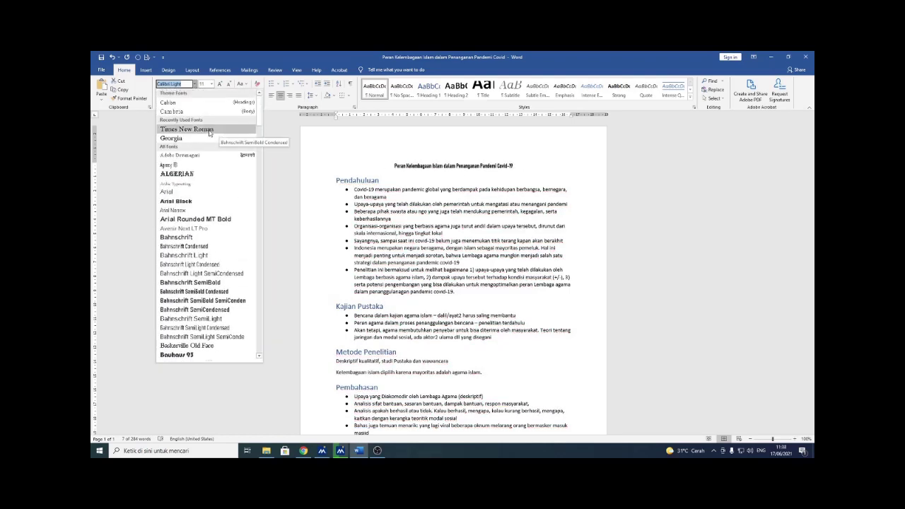
{"action": "left_click", "coordinate": [216, 130]}
{"action": "left_click", "coordinate": [420, 174]}
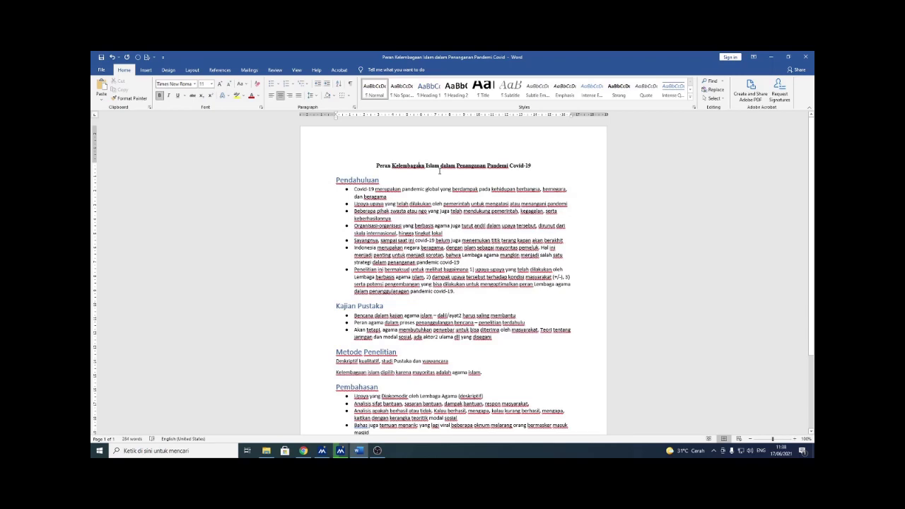
Examine the outline's section headings in order: Pendahuluan, Kajian Pustaka, Metode Penelitian, Pembahasan and Penutup.
{"action": "scroll", "coordinate": [439, 171], "scroll_direction": "down", "scroll_amount": 1}
{"action": "left_click_drag", "start_coordinate": [387, 163], "coordinate": [337, 162]}
{"action": "scroll", "coordinate": [383, 215], "scroll_direction": "down", "scroll_amount": 2}
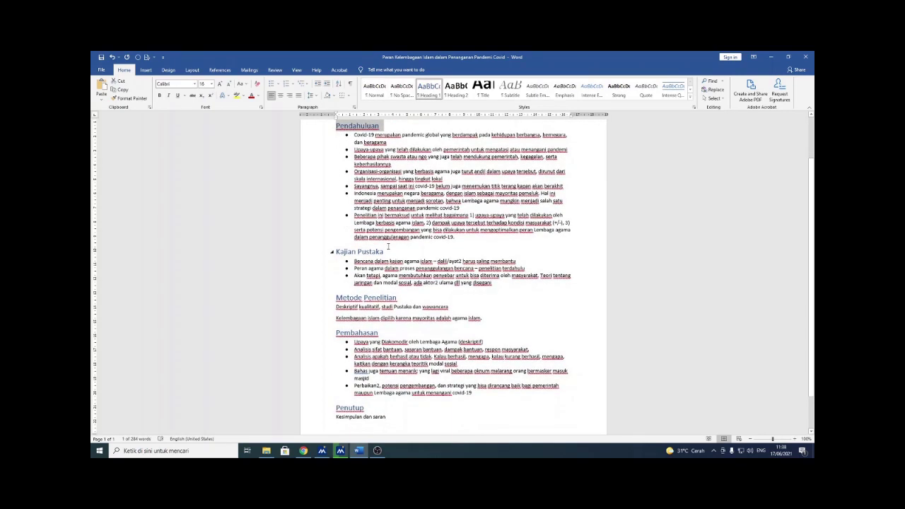
{"action": "left_click_drag", "start_coordinate": [388, 249], "coordinate": [337, 251]}
{"action": "scroll", "coordinate": [402, 275], "scroll_direction": "down", "scroll_amount": 2}
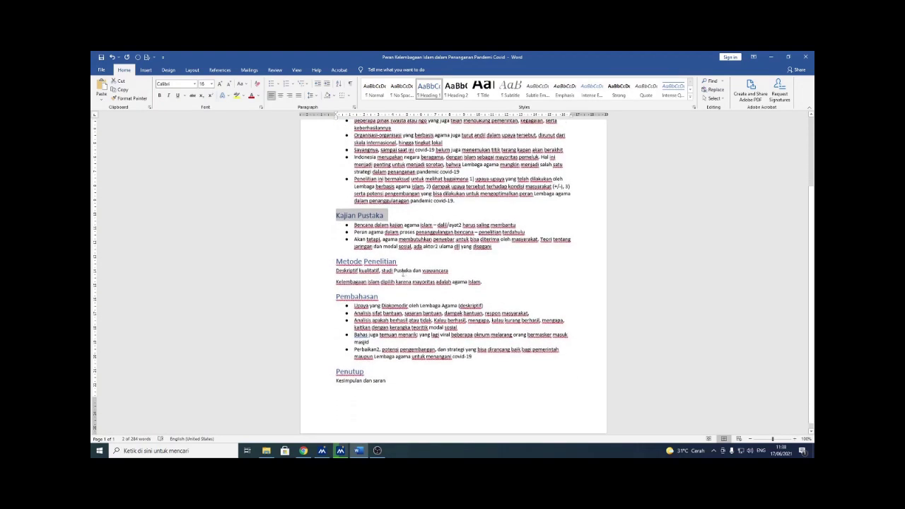
{"action": "left_click_drag", "start_coordinate": [398, 261], "coordinate": [336, 262]}
{"action": "left_click_drag", "start_coordinate": [379, 297], "coordinate": [337, 297]}
{"action": "left_click_drag", "start_coordinate": [364, 371], "coordinate": [337, 372]}
{"action": "scroll", "coordinate": [406, 170], "scroll_direction": "up", "scroll_amount": 3}
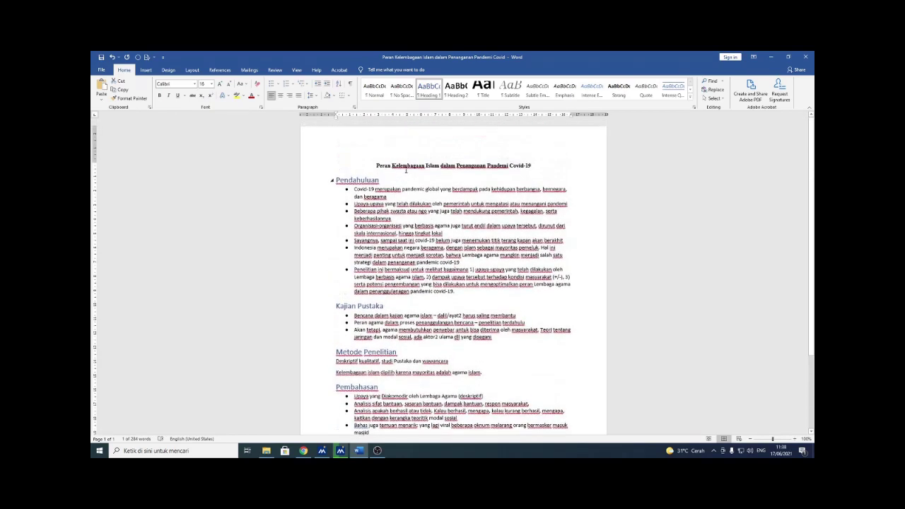
Read the article title against the opening of the Pendahuluan section.
{"action": "left_click", "coordinate": [396, 177]}
{"action": "left_click_drag", "start_coordinate": [388, 197], "coordinate": [385, 197]}
{"action": "left_click", "coordinate": [442, 211]}
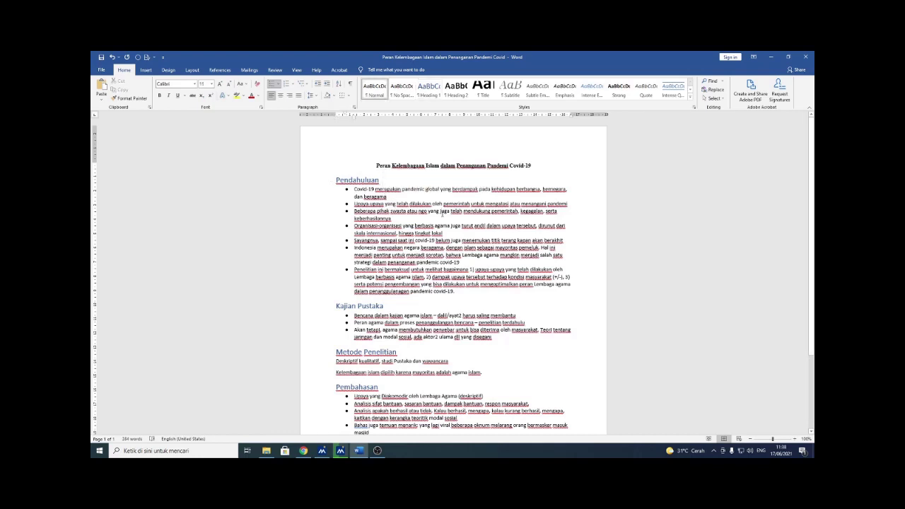
{"action": "left_click", "coordinate": [416, 173]}
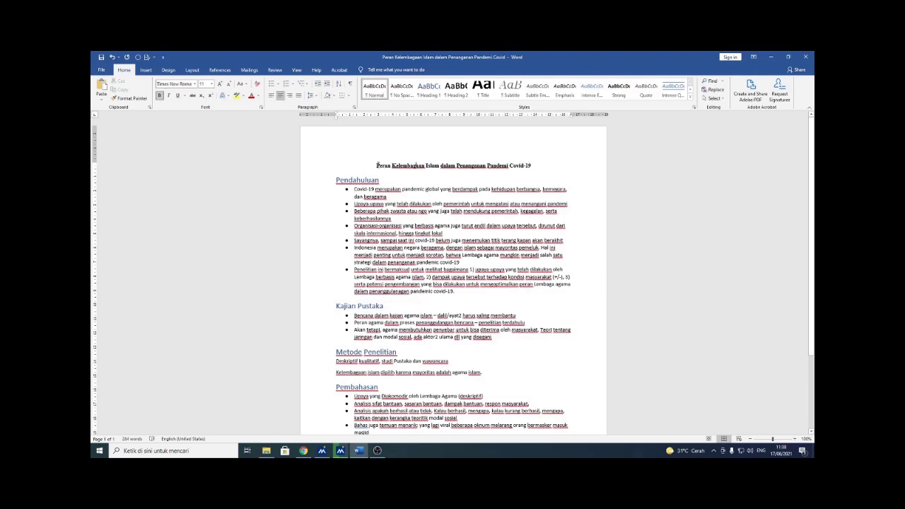
{"action": "left_click_drag", "start_coordinate": [376, 166], "coordinate": [532, 166]}
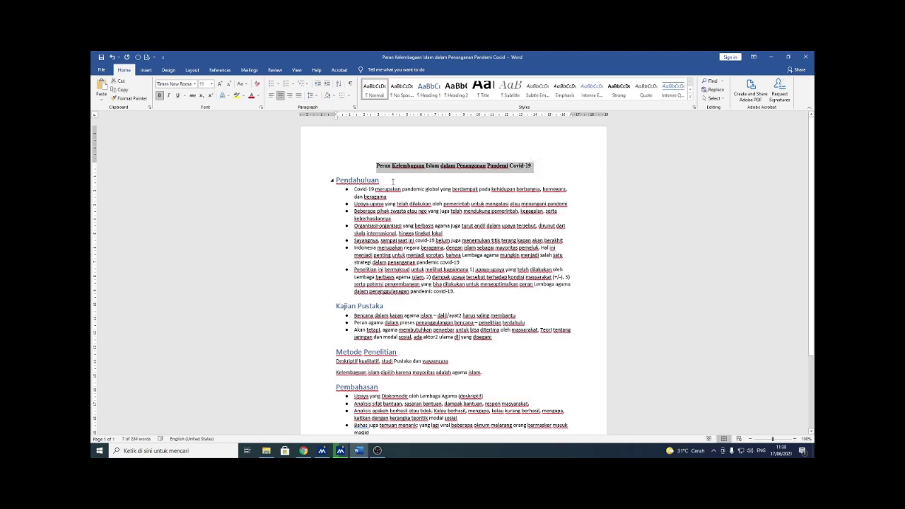
{"action": "left_click", "coordinate": [390, 182]}
{"action": "scroll", "coordinate": [392, 182], "scroll_direction": "down", "scroll_amount": 1}
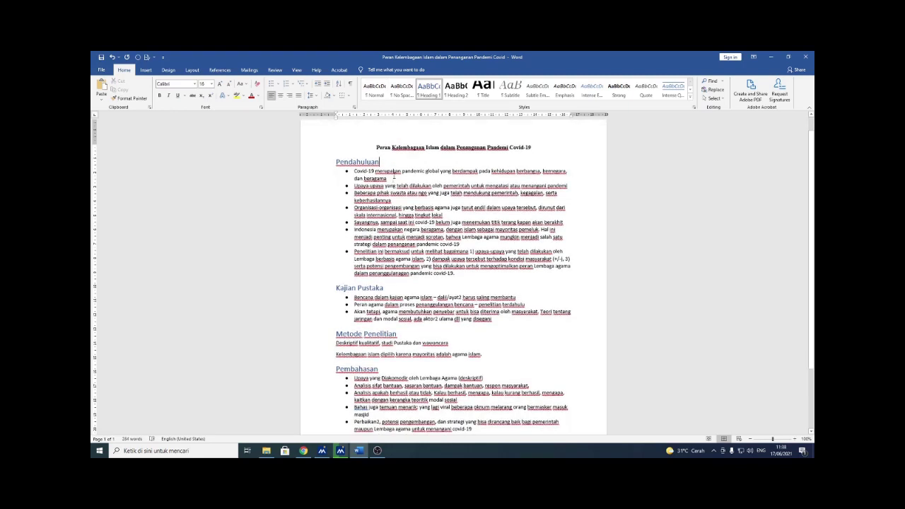
Examine the first two Pendahuluan points, on Covid-19 as a global pandemic and on the government's efforts against it.
{"action": "left_click", "coordinate": [397, 178]}
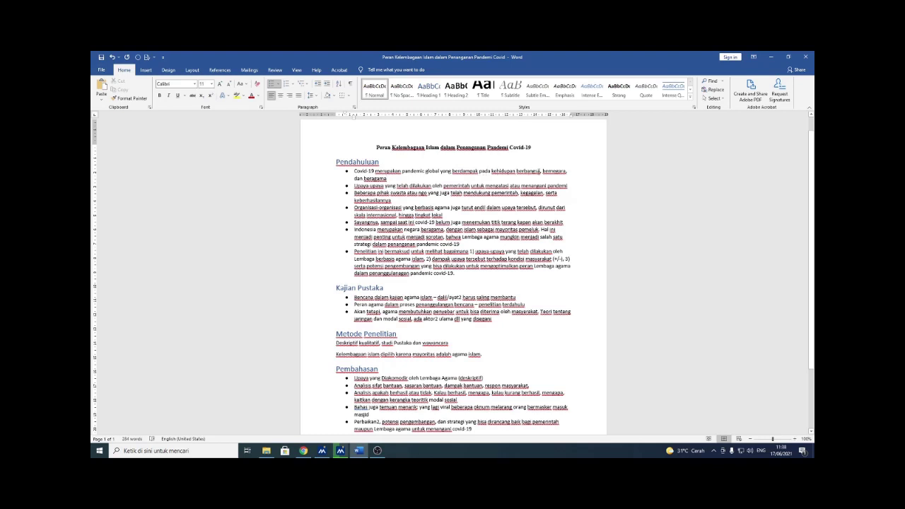
{"action": "left_click_drag", "start_coordinate": [394, 178], "coordinate": [355, 172]}
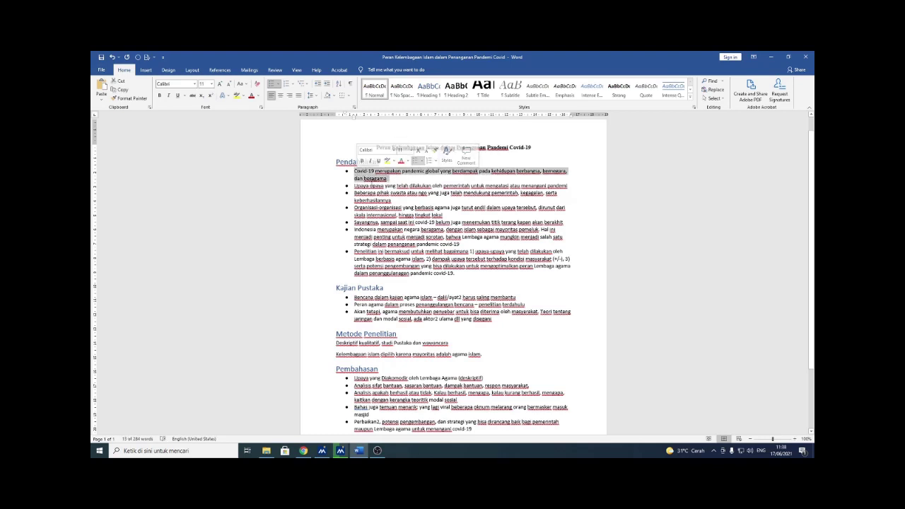
{"action": "left_click", "coordinate": [395, 181]}
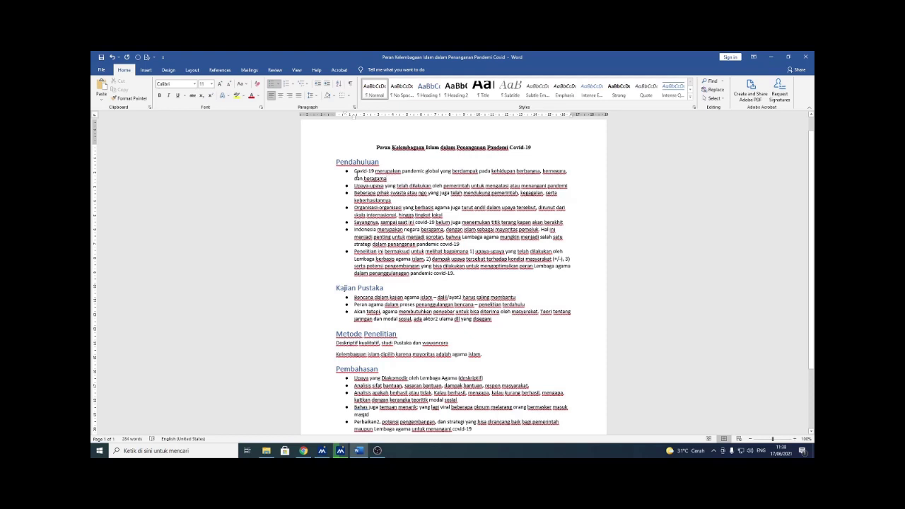
{"action": "left_click_drag", "start_coordinate": [356, 171], "coordinate": [388, 178]}
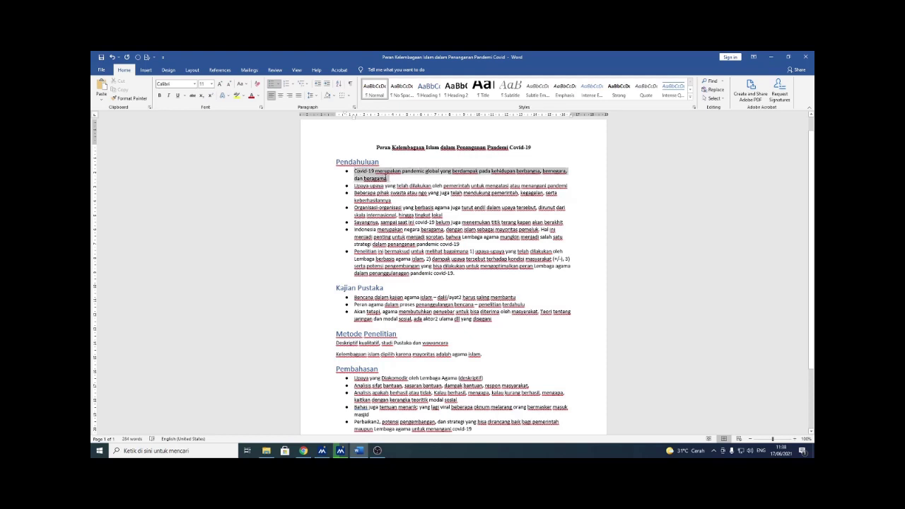
{"action": "left_click", "coordinate": [387, 180]}
{"action": "scroll", "coordinate": [367, 172], "scroll_direction": "down", "scroll_amount": 1}
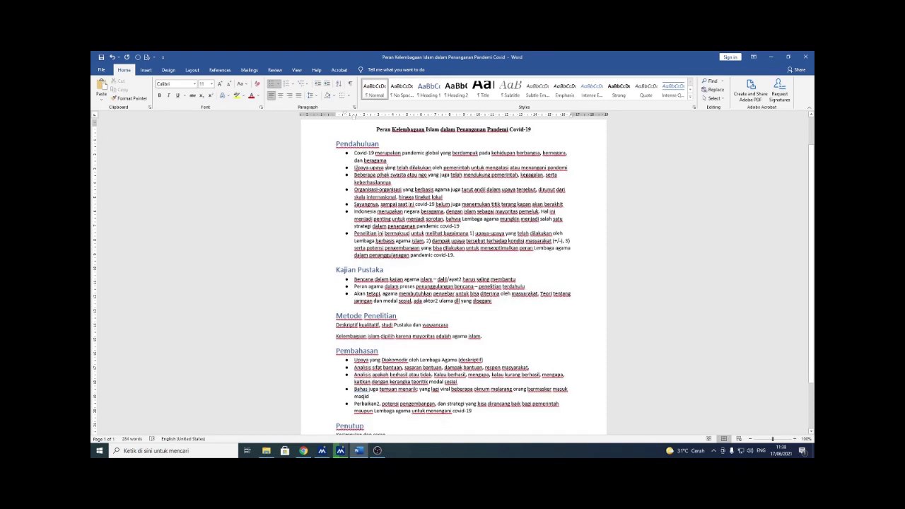
{"action": "left_click_drag", "start_coordinate": [354, 168], "coordinate": [561, 170]}
{"action": "left_click", "coordinate": [566, 167]}
{"action": "left_click_drag", "start_coordinate": [571, 167], "coordinate": [357, 168]}
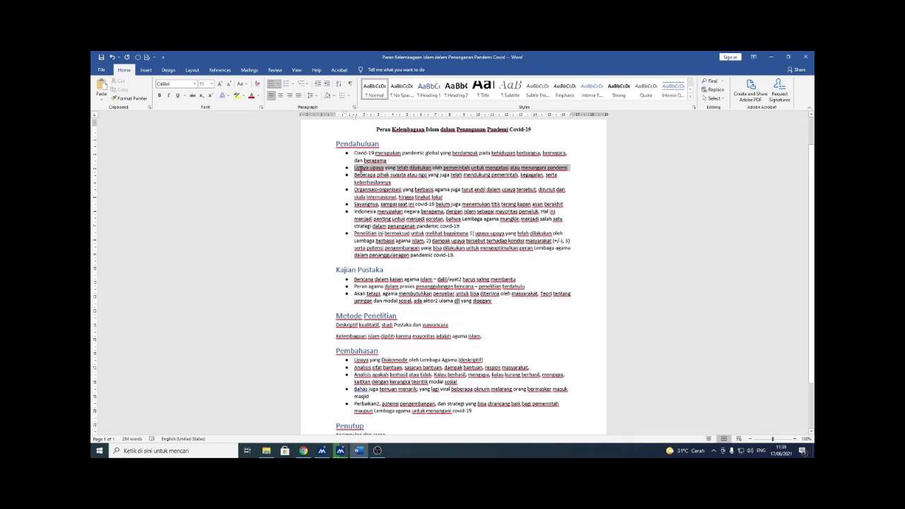
{"action": "left_click", "coordinate": [581, 177]}
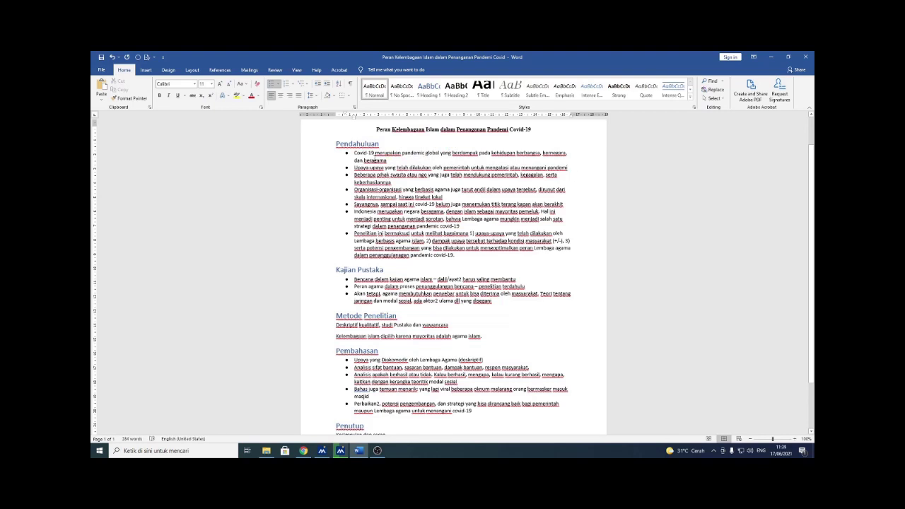
{"action": "scroll", "coordinate": [376, 170], "scroll_direction": "down", "scroll_amount": 1}
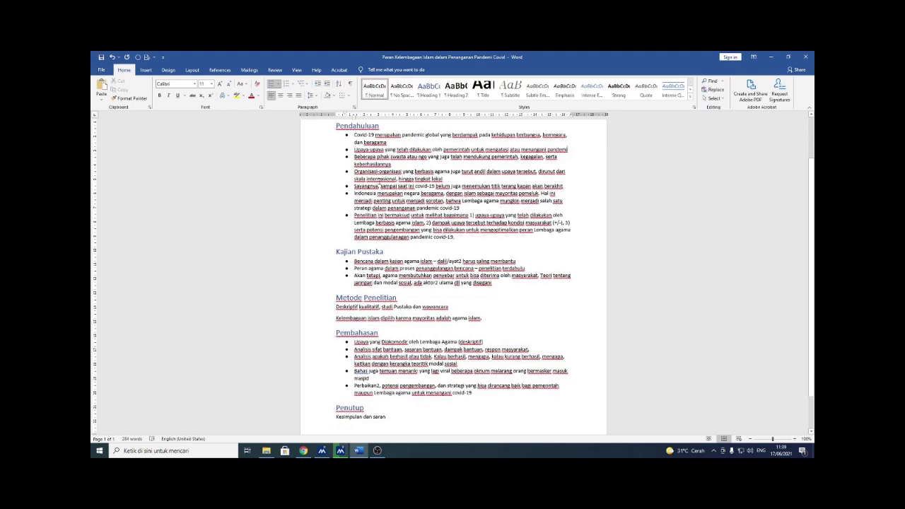
{"action": "scroll", "coordinate": [392, 223], "scroll_direction": "down", "scroll_amount": 1}
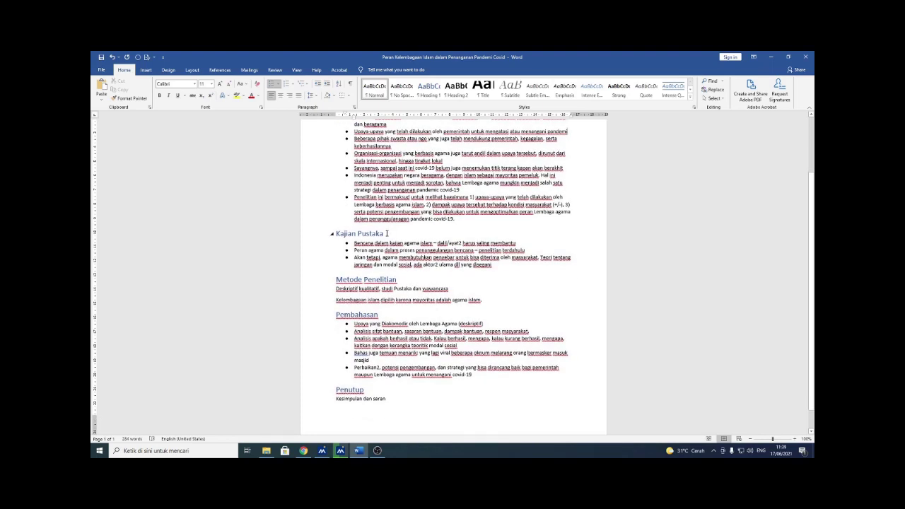
Examine the Kajian Pustaka points on disaster in Islamic teaching and on religion's role in disaster response.
{"action": "left_click", "coordinate": [387, 234]}
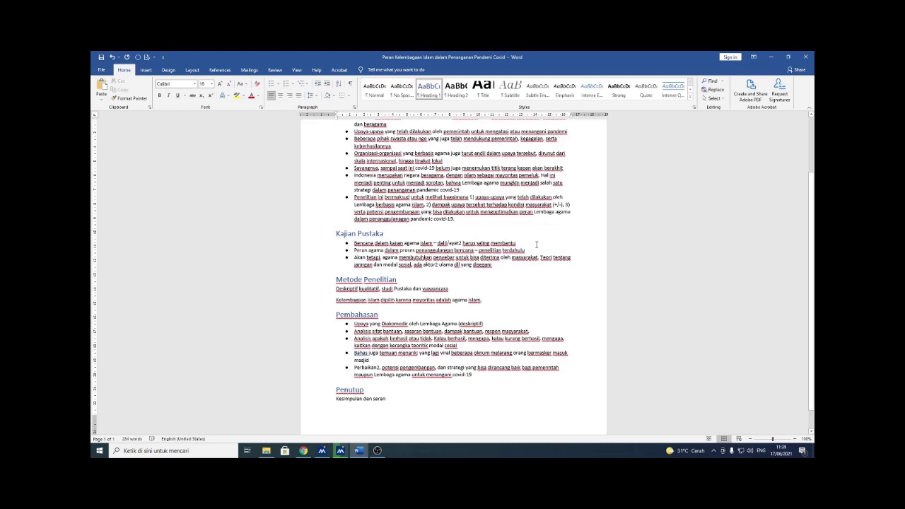
{"action": "double_click", "coordinate": [504, 243]}
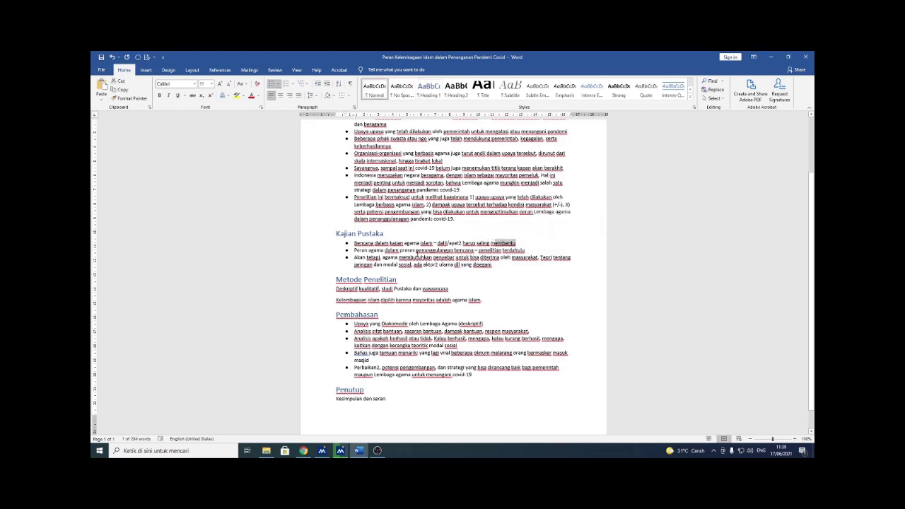
{"action": "left_click", "coordinate": [505, 242]}
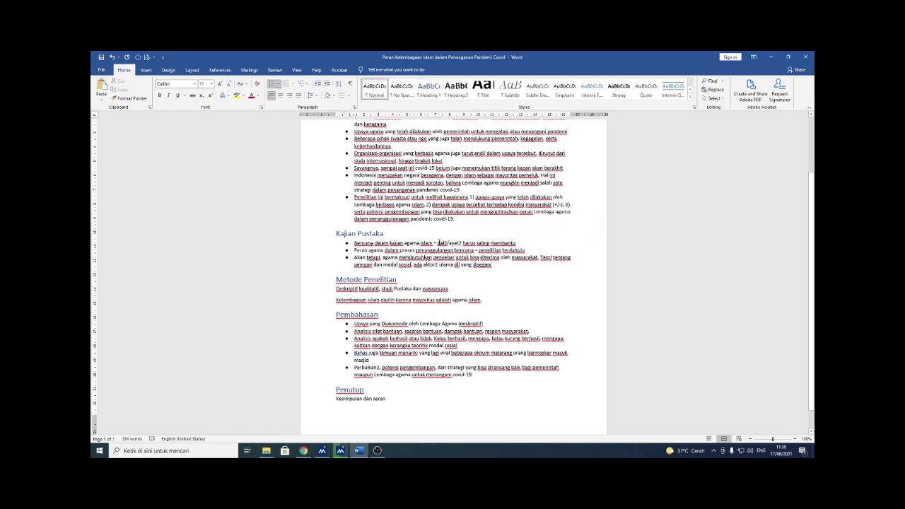
{"action": "left_click_drag", "start_coordinate": [444, 243], "coordinate": [462, 246]}
{"action": "left_click", "coordinate": [480, 247]}
{"action": "scroll", "coordinate": [480, 250], "scroll_direction": "down", "scroll_amount": 1}
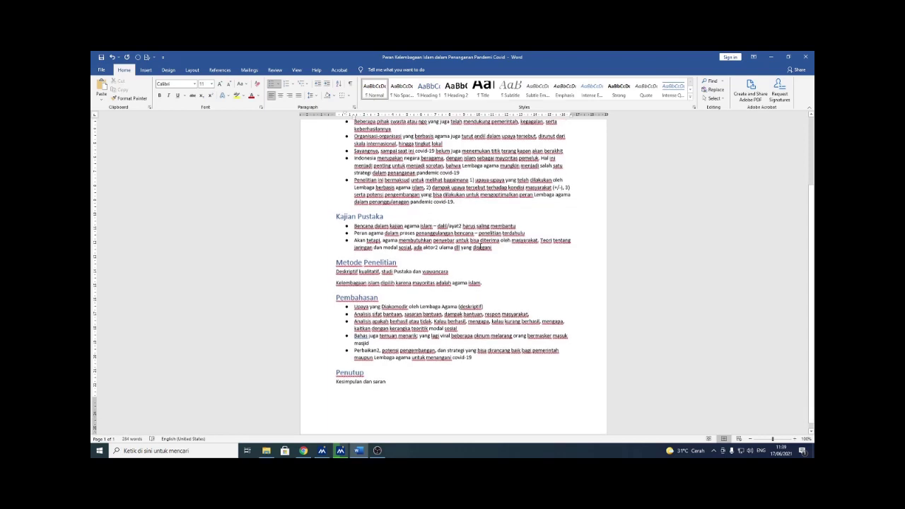
{"action": "scroll", "coordinate": [480, 247], "scroll_direction": "down", "scroll_amount": 1}
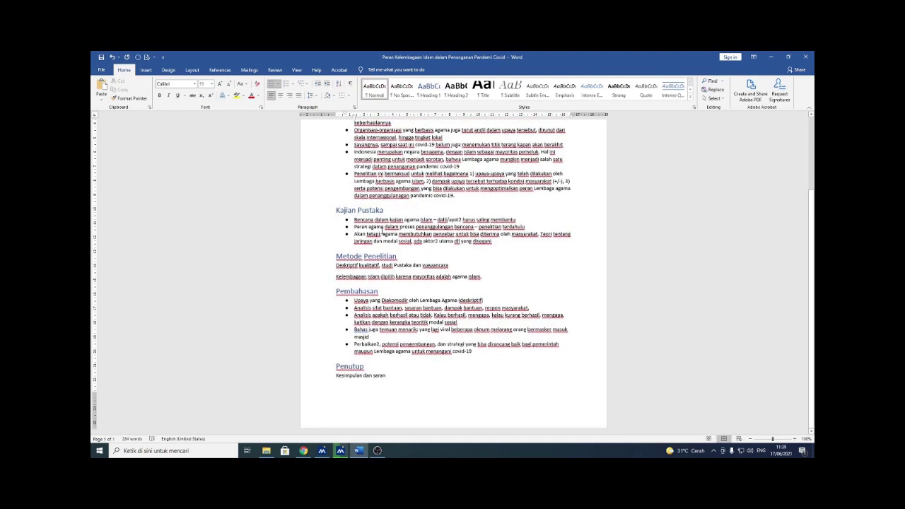
{"action": "left_click_drag", "start_coordinate": [362, 226], "coordinate": [479, 228]}
{"action": "left_click", "coordinate": [506, 229]}
{"action": "left_click", "coordinate": [487, 229]}
Examine the Metode Penelitian line on the descriptive qualitative approach, literature study and interviews.
{"action": "left_click_drag", "start_coordinate": [448, 265], "coordinate": [336, 265]}
{"action": "left_click", "coordinate": [360, 265]}
{"action": "left_click_drag", "start_coordinate": [385, 265], "coordinate": [408, 266]}
{"action": "left_click", "coordinate": [406, 267]}
{"action": "left_click_drag", "start_coordinate": [408, 265], "coordinate": [387, 271]}
{"action": "left_click", "coordinate": [388, 271]}
{"action": "left_click_drag", "start_coordinate": [449, 265], "coordinate": [423, 266]}
{"action": "left_click", "coordinate": [450, 266]}
{"action": "left_click_drag", "start_coordinate": [451, 266], "coordinate": [422, 266]}
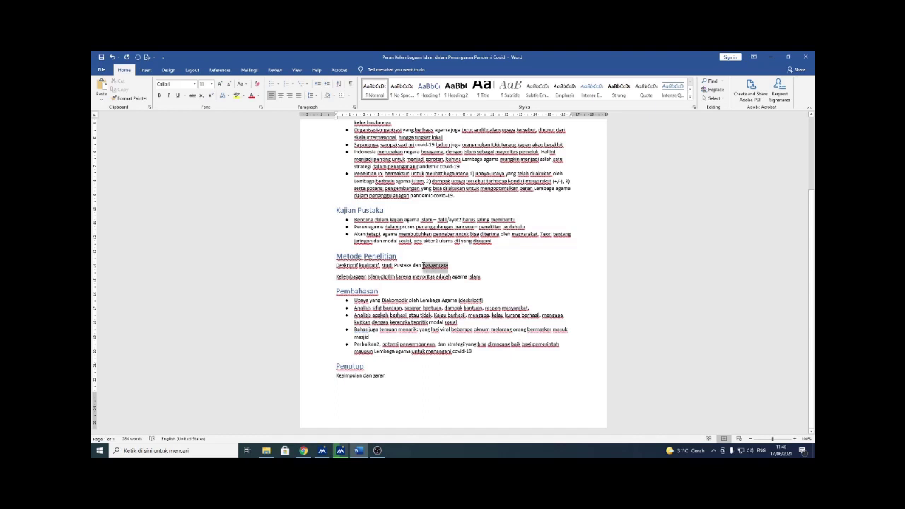
{"action": "left_click", "coordinate": [422, 266]}
{"action": "left_click_drag", "start_coordinate": [461, 264], "coordinate": [382, 266]}
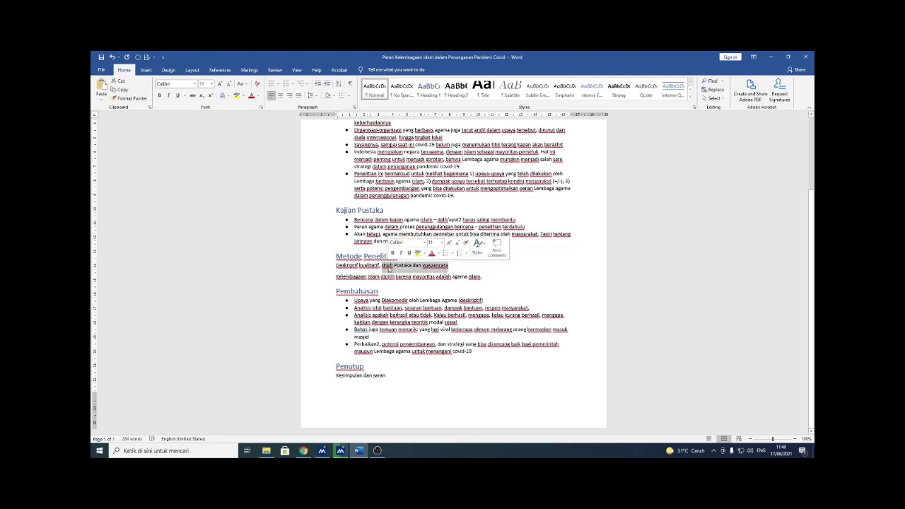
{"action": "left_click", "coordinate": [402, 267]}
{"action": "left_click_drag", "start_coordinate": [451, 267], "coordinate": [422, 267]}
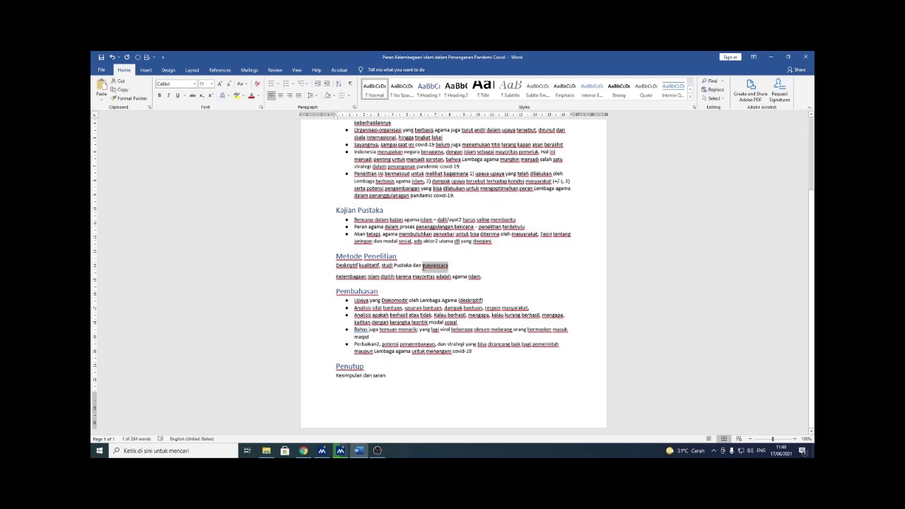
{"action": "left_click", "coordinate": [411, 277]}
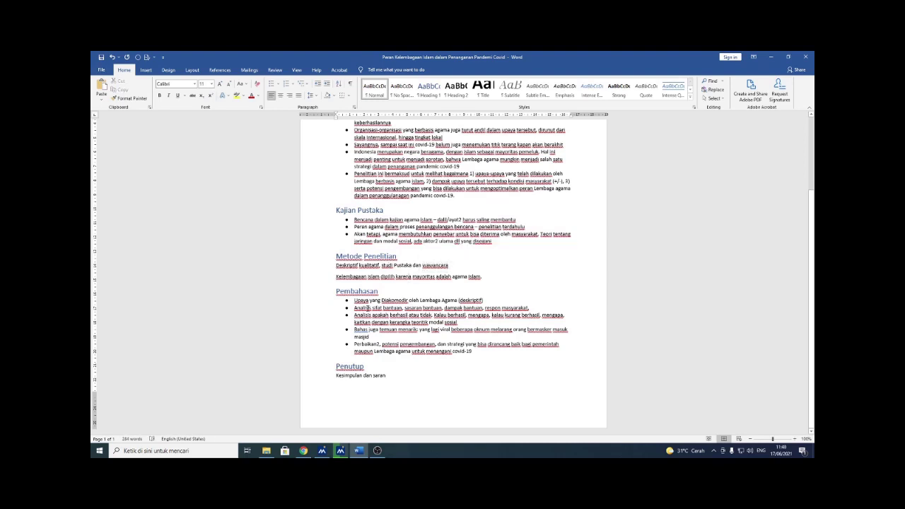
Look over all the Pembahasan points and the Penutup section, and return to the start of the outline.
{"action": "left_click_drag", "start_coordinate": [355, 300], "coordinate": [415, 364]}
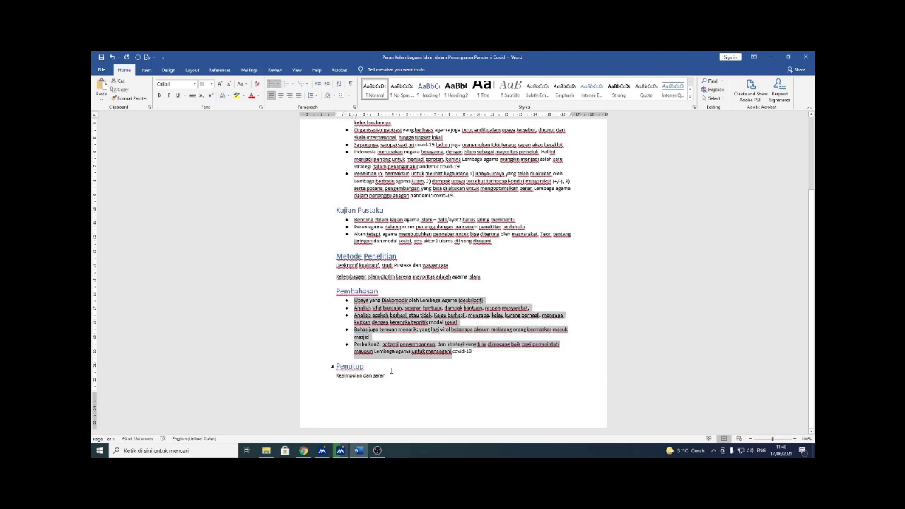
{"action": "left_click", "coordinate": [407, 367]}
{"action": "scroll", "coordinate": [397, 373], "scroll_direction": "up", "scroll_amount": 3}
{"action": "scroll", "coordinate": [434, 296], "scroll_direction": "up", "scroll_amount": 2}
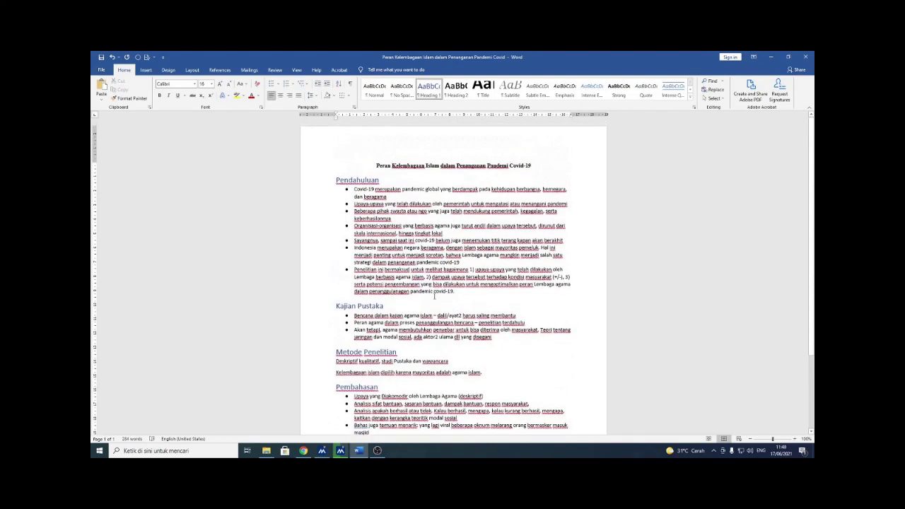
Look over the outline from the Pendahuluan points to the Pembahasan and Penutup sections.
{"action": "scroll", "coordinate": [434, 293], "scroll_direction": "down", "scroll_amount": 3}
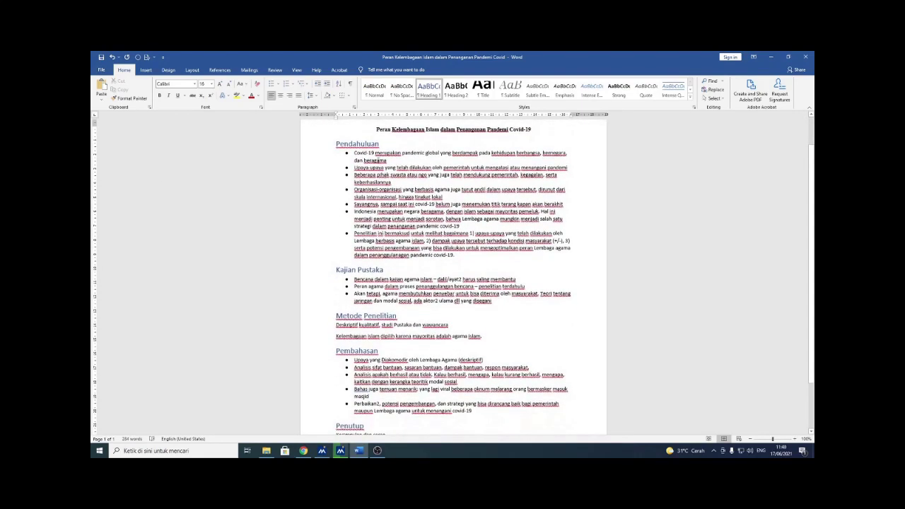
{"action": "scroll", "coordinate": [385, 184], "scroll_direction": "down", "scroll_amount": 4}
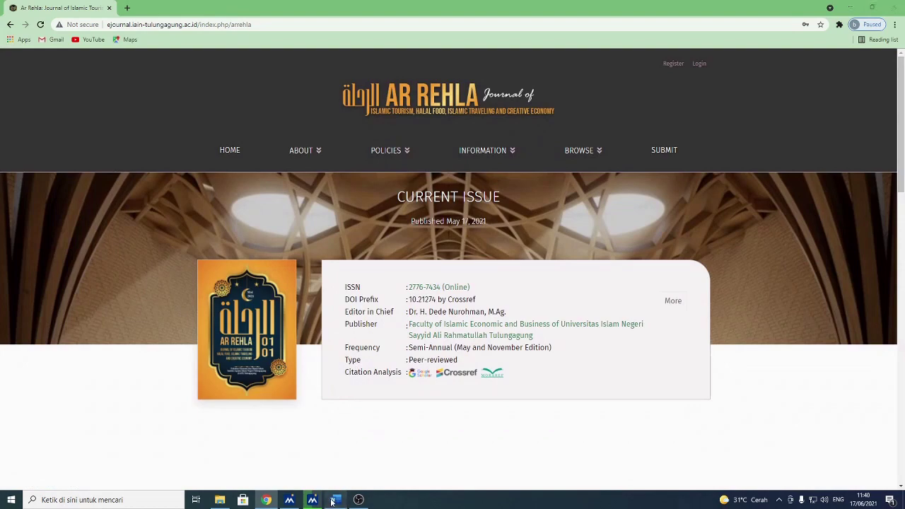
{"action": "left_click", "coordinate": [334, 500]}
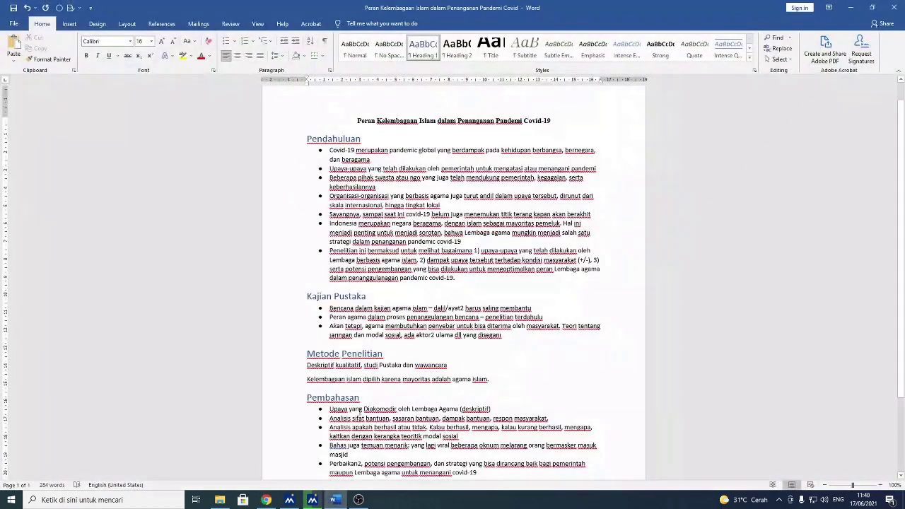
Switch to Chrome and look over the Ar Rehla journal's home page from the current issue to the footer links.
{"action": "left_click", "coordinate": [266, 500]}
{"action": "scroll", "coordinate": [287, 250], "scroll_direction": "down", "scroll_amount": 1}
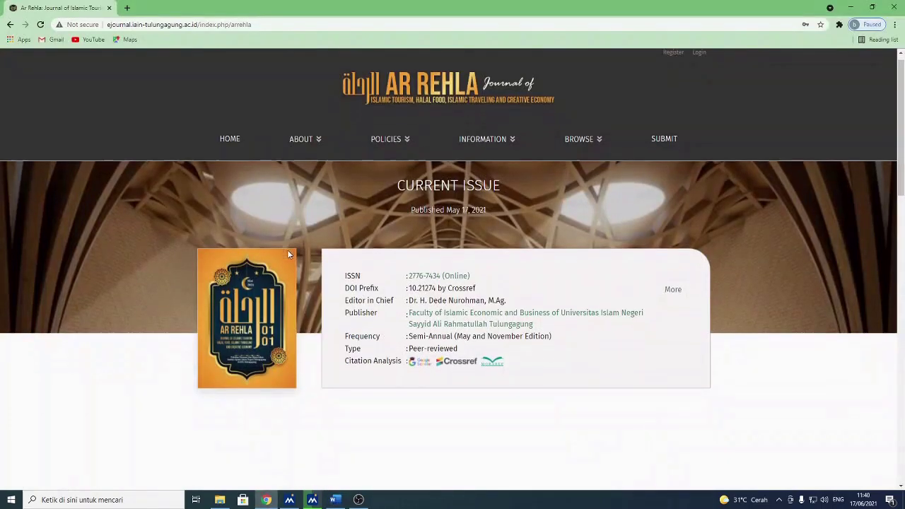
{"action": "scroll", "coordinate": [288, 252], "scroll_direction": "down", "scroll_amount": 2}
{"action": "scroll", "coordinate": [386, 233], "scroll_direction": "down", "scroll_amount": 1}
{"action": "scroll", "coordinate": [388, 234], "scroll_direction": "up", "scroll_amount": 3}
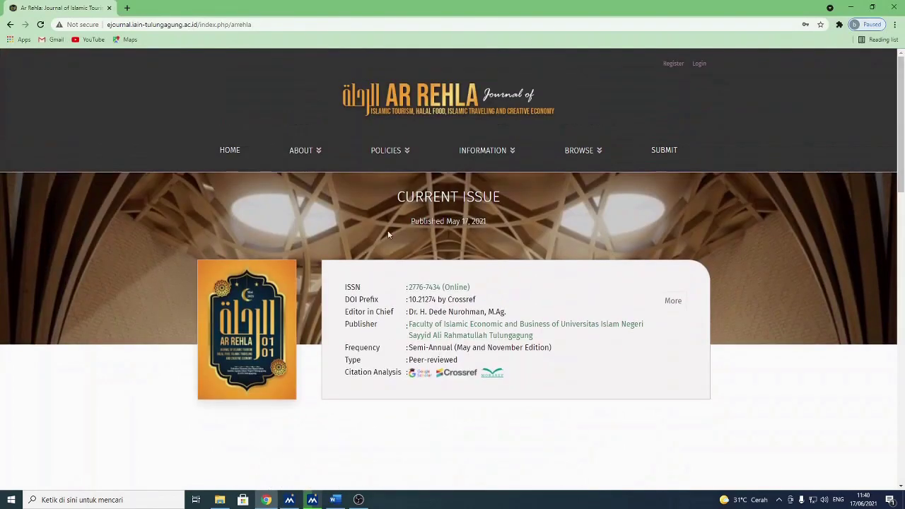
{"action": "scroll", "coordinate": [388, 234], "scroll_direction": "down", "scroll_amount": 15}
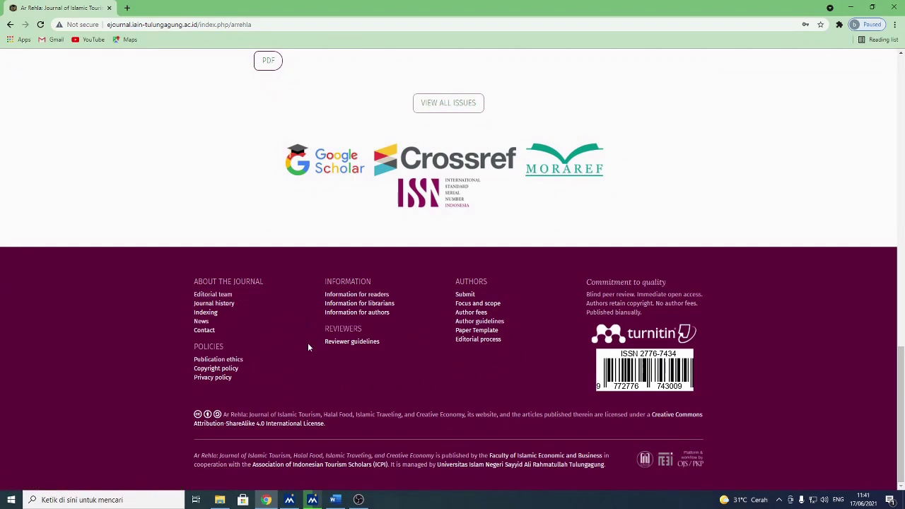
Open the journal's Submissions page, read the checklist and author guidelines, and open the PDF version of the paper template.
{"action": "left_click", "coordinate": [485, 339]}
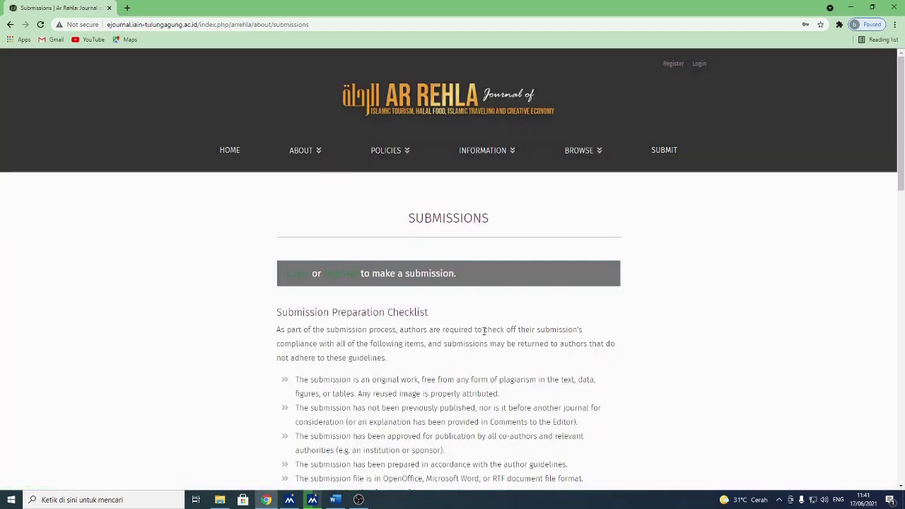
{"action": "scroll", "coordinate": [467, 315], "scroll_direction": "down", "scroll_amount": 2}
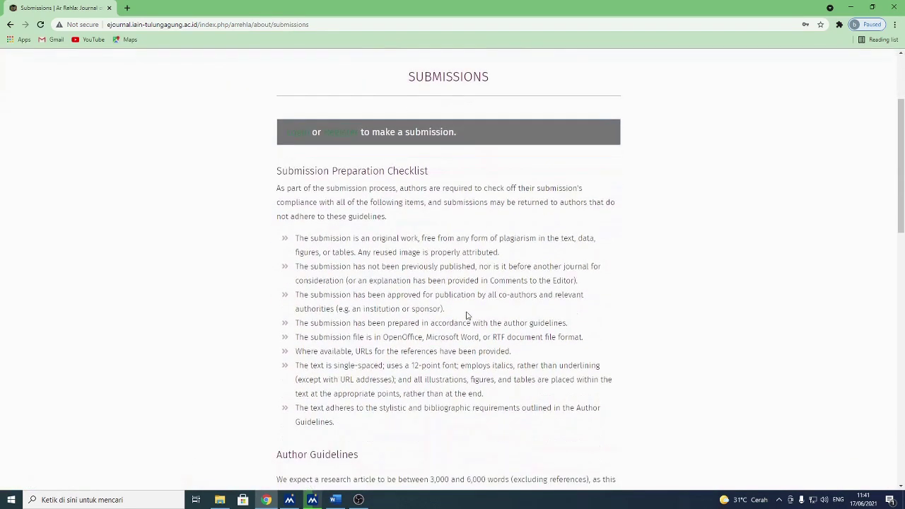
{"action": "scroll", "coordinate": [467, 315], "scroll_direction": "down", "scroll_amount": 6}
{"action": "scroll", "coordinate": [460, 311], "scroll_direction": "up", "scroll_amount": 1}
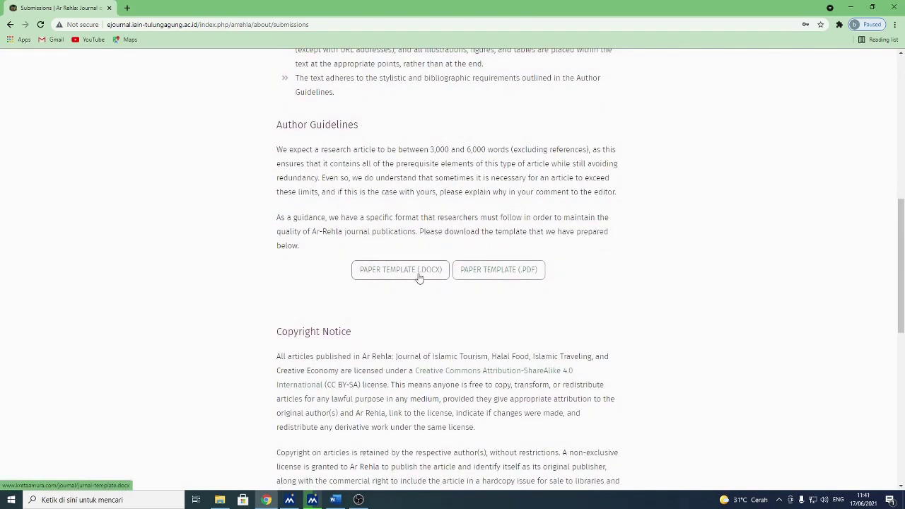
{"action": "left_click", "coordinate": [524, 273]}
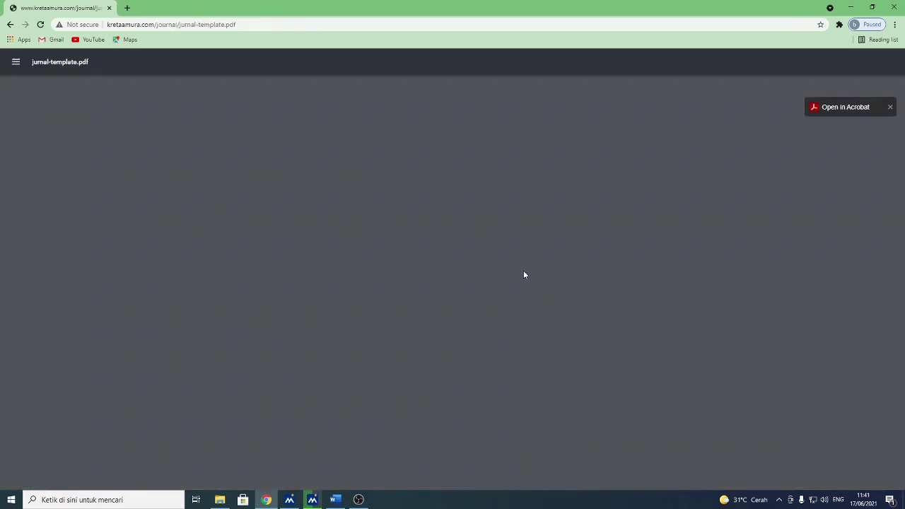
Examine the template's article title, author names, institution and e-mail lines, highlighting each in turn.
{"action": "scroll", "coordinate": [467, 219], "scroll_direction": "down", "scroll_amount": 1}
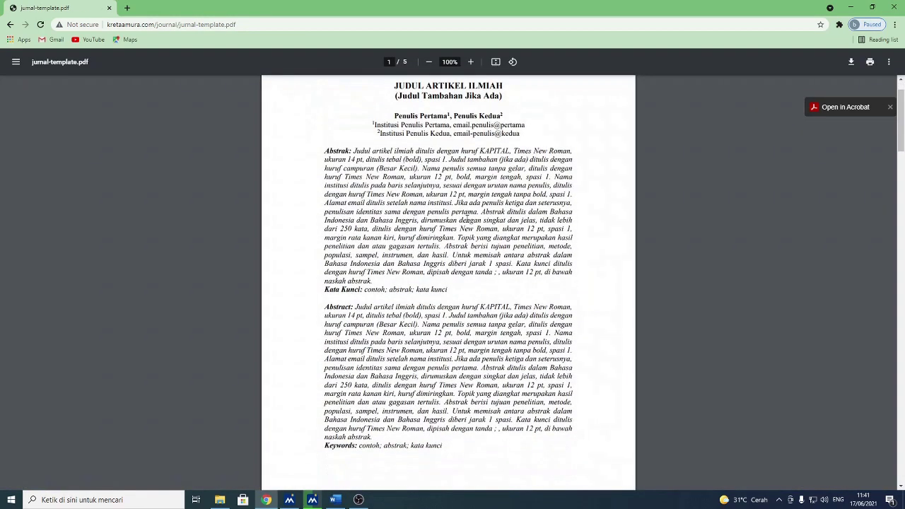
{"action": "scroll", "coordinate": [439, 195], "scroll_direction": "up", "scroll_amount": 1}
{"action": "left_click_drag", "start_coordinate": [395, 133], "coordinate": [505, 145]}
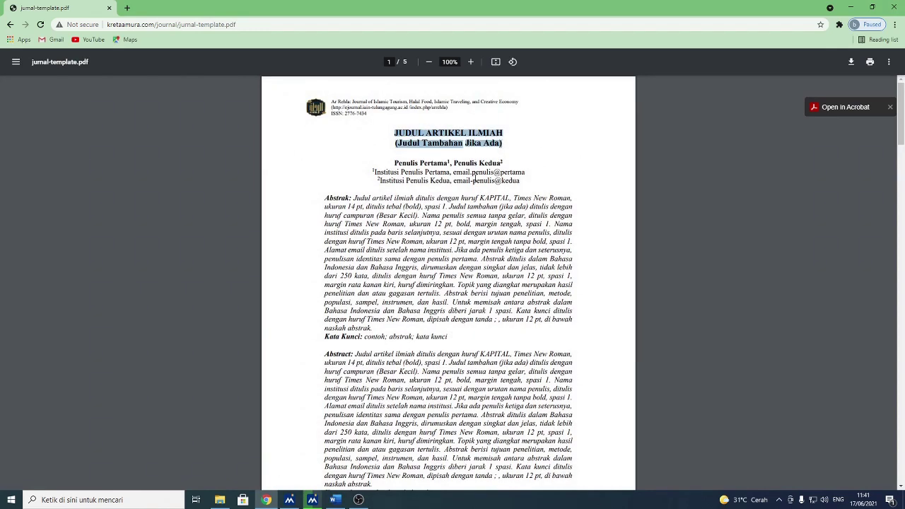
{"action": "scroll", "coordinate": [452, 213], "scroll_direction": "down", "scroll_amount": 1}
{"action": "left_click_drag", "start_coordinate": [396, 114], "coordinate": [493, 117]}
{"action": "left_click_drag", "start_coordinate": [375, 126], "coordinate": [451, 125]}
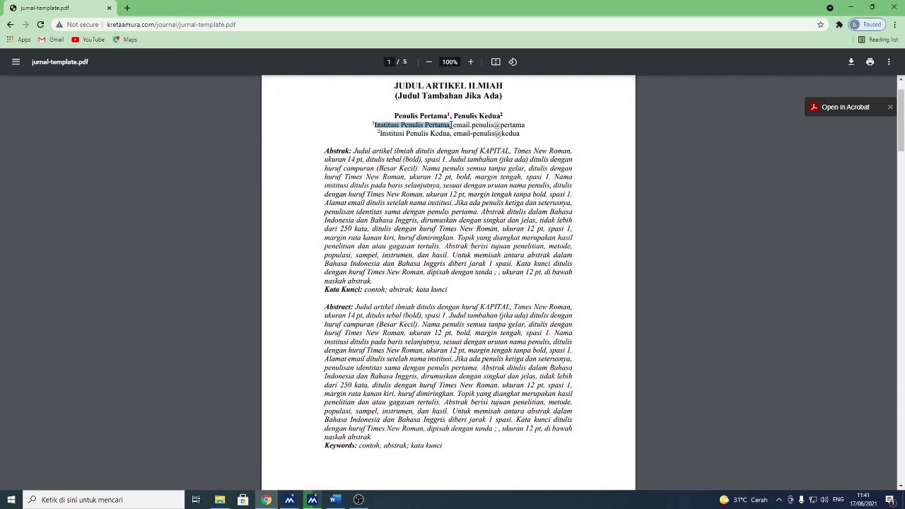
{"action": "left_click_drag", "start_coordinate": [454, 125], "coordinate": [520, 124]}
Highlight and examine the template's Abstrak with its Kata Kunci and the Abstract with its Keywords.
{"action": "scroll", "coordinate": [330, 128], "scroll_direction": "down", "scroll_amount": 1}
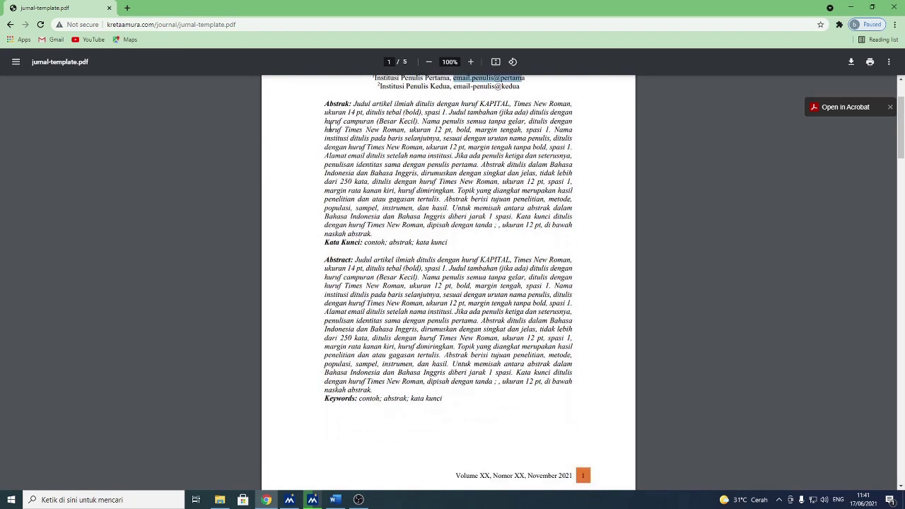
{"action": "left_click_drag", "start_coordinate": [325, 110], "coordinate": [415, 237]}
{"action": "scroll", "coordinate": [325, 222], "scroll_direction": "down", "scroll_amount": 1}
{"action": "left_click_drag", "start_coordinate": [327, 209], "coordinate": [443, 344]}
Examine the template's section headings from Pendahuluan through Kajian Pustaka and Metode Penelitian to Hasil dan Pembahasan.
{"action": "scroll", "coordinate": [443, 343], "scroll_direction": "down", "scroll_amount": 5}
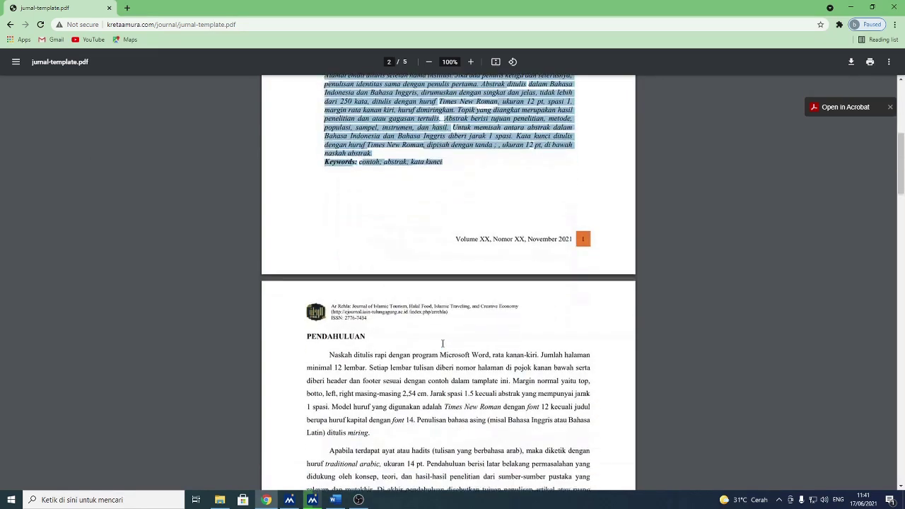
{"action": "left_click_drag", "start_coordinate": [369, 243], "coordinate": [306, 243]}
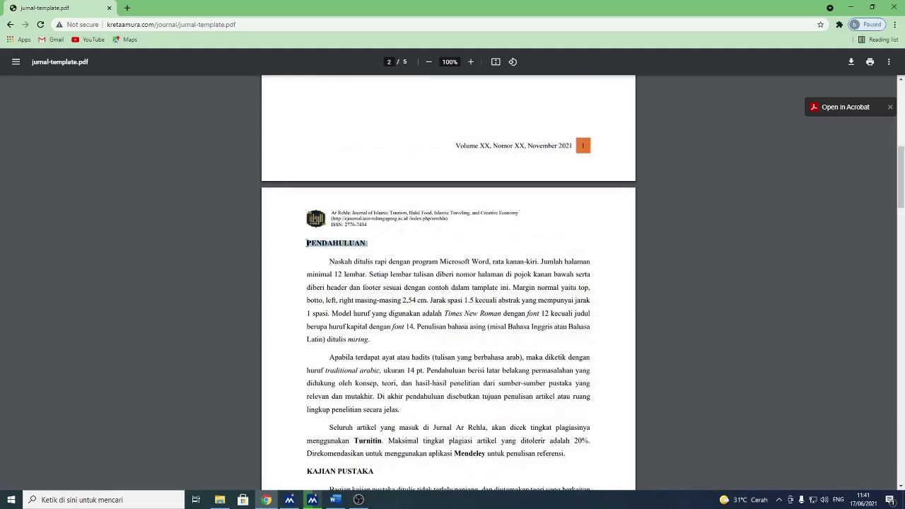
{"action": "scroll", "coordinate": [306, 244], "scroll_direction": "down", "scroll_amount": 4}
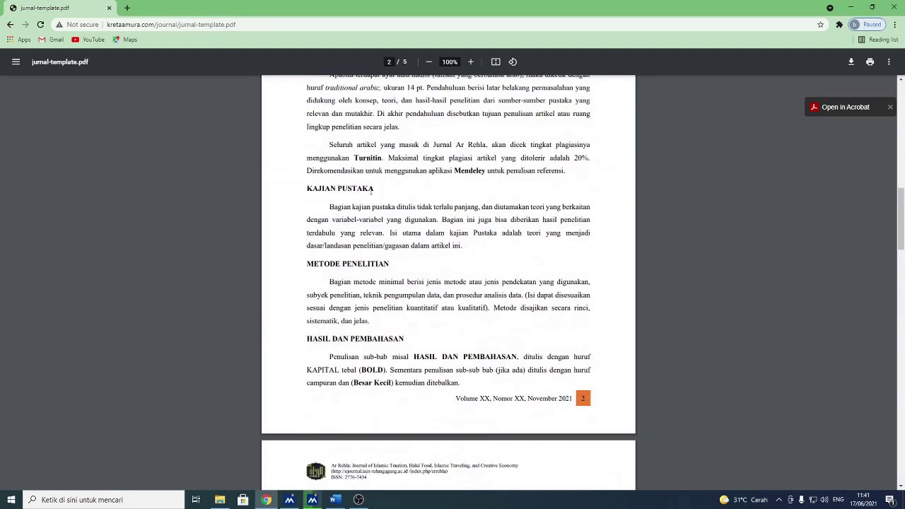
{"action": "left_click_drag", "start_coordinate": [390, 264], "coordinate": [324, 265]}
{"action": "scroll", "coordinate": [400, 263], "scroll_direction": "down", "scroll_amount": 2}
{"action": "left_click_drag", "start_coordinate": [411, 202], "coordinate": [307, 199]}
{"action": "scroll", "coordinate": [365, 255], "scroll_direction": "down", "scroll_amount": 3}
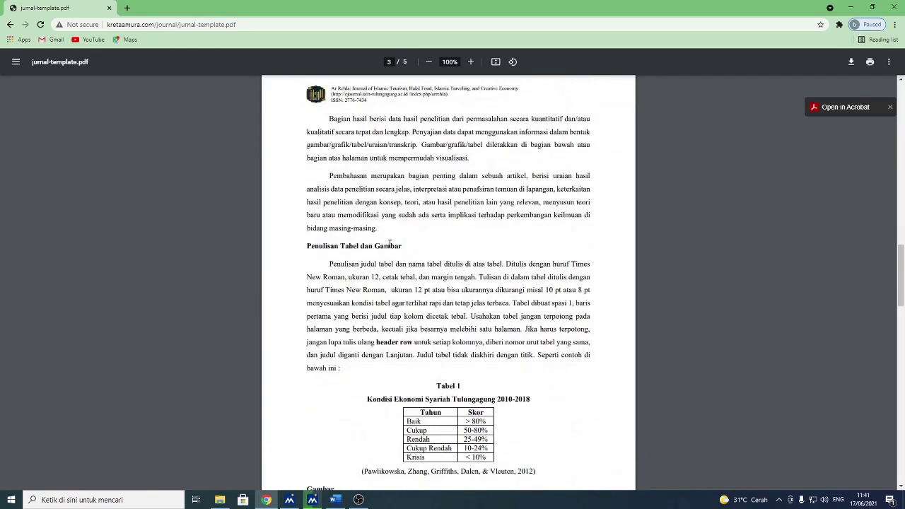
Examine the template's rules for tables and figures, and highlight the Kesimpulan heading.
{"action": "scroll", "coordinate": [341, 246], "scroll_direction": "down", "scroll_amount": 5}
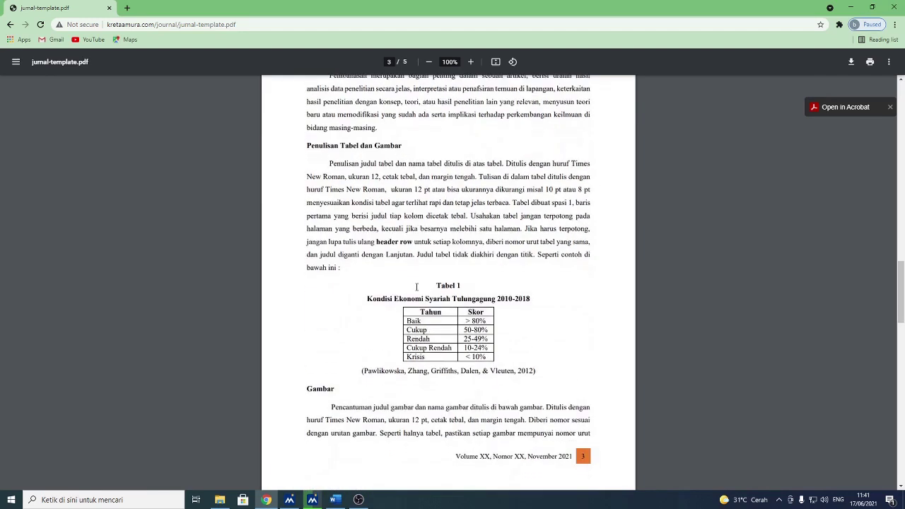
{"action": "scroll", "coordinate": [383, 301], "scroll_direction": "down", "scroll_amount": 2}
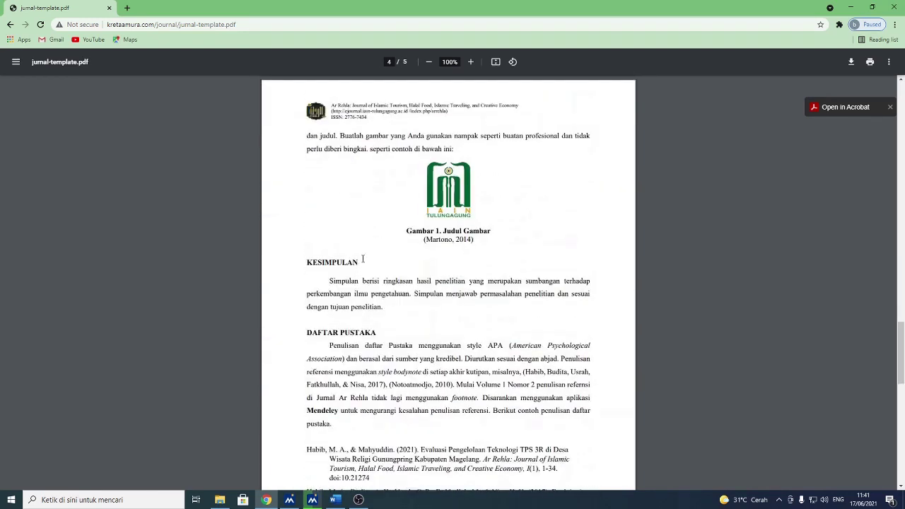
{"action": "left_click_drag", "start_coordinate": [361, 262], "coordinate": [306, 262]}
{"action": "scroll", "coordinate": [381, 255], "scroll_direction": "down", "scroll_amount": 1}
Examine the Daftar Pustaka section, highlighting the American Psychological Association style requirement, and look over the sample references.
{"action": "left_click_drag", "start_coordinate": [381, 240], "coordinate": [308, 239]}
{"action": "scroll", "coordinate": [359, 270], "scroll_direction": "down", "scroll_amount": 1}
{"action": "left_click", "coordinate": [339, 215]}
{"action": "left_click_drag", "start_coordinate": [329, 205], "coordinate": [347, 218]}
{"action": "left_click", "coordinate": [504, 205]}
{"action": "scroll", "coordinate": [422, 297], "scroll_direction": "down", "scroll_amount": 3}
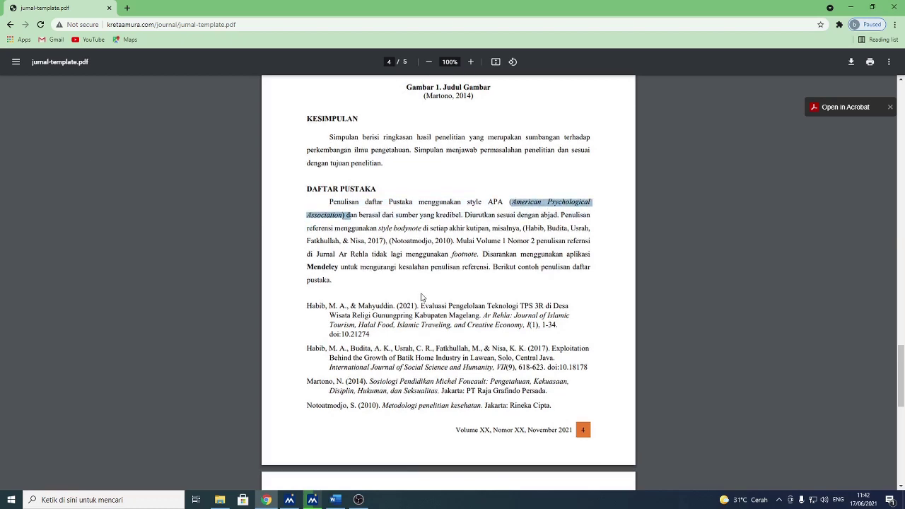
Go back through the template to its earlier pages and return to the start of the journal's Submissions page.
{"action": "scroll", "coordinate": [422, 297], "scroll_direction": "up", "scroll_amount": 20}
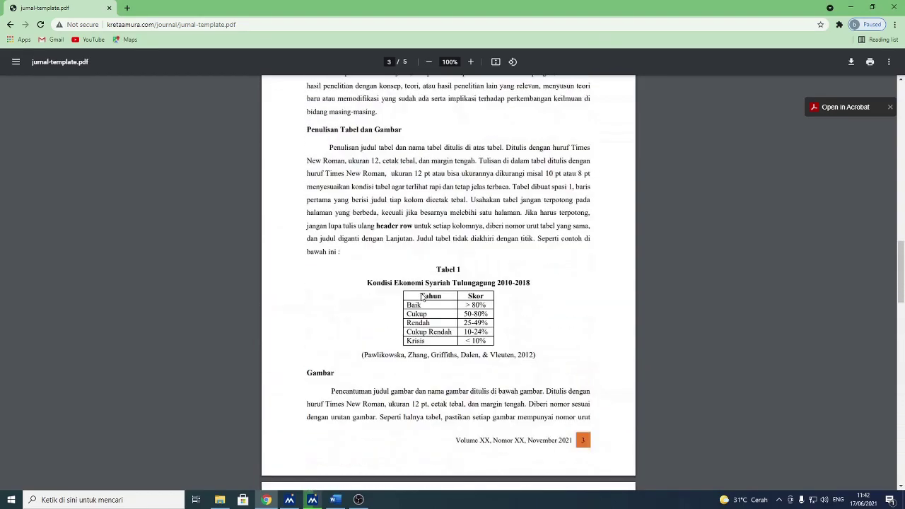
{"action": "scroll", "coordinate": [422, 297], "scroll_direction": "up", "scroll_amount": 10}
{"action": "left_click", "coordinate": [11, 25]}
{"action": "scroll", "coordinate": [202, 131], "scroll_direction": "up", "scroll_amount": 8}
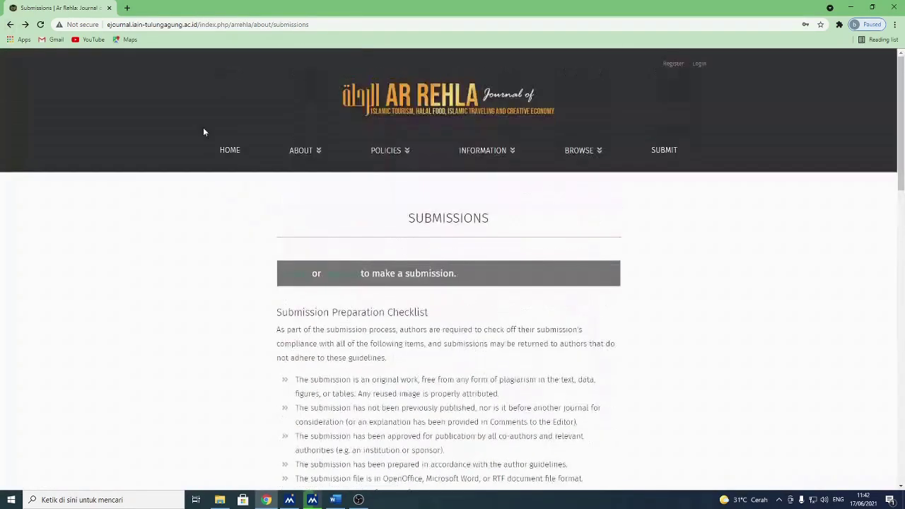
Go to google.com, search for "ar rehla", and open the Ar Rehla journal's website from the results.
{"action": "left_click", "coordinate": [216, 26]}
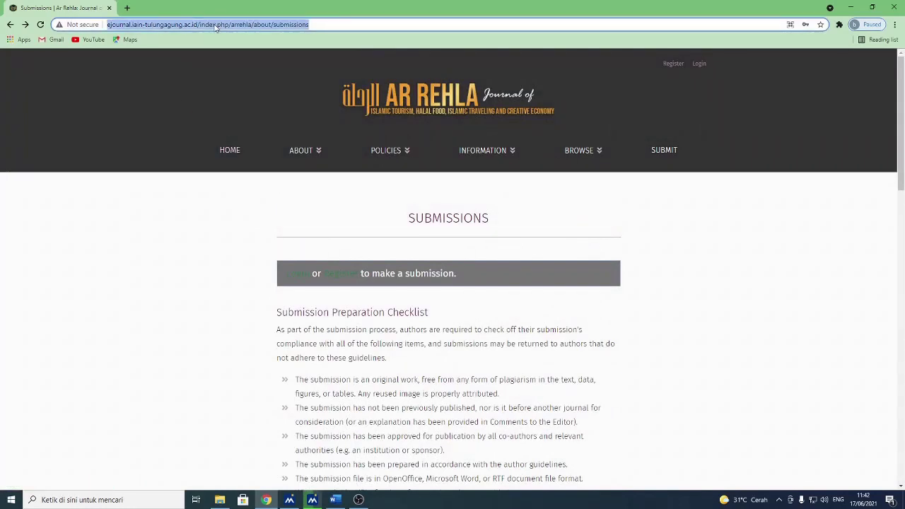
{"action": "type", "text": "google.com"}
{"action": "key", "text": "Return"}
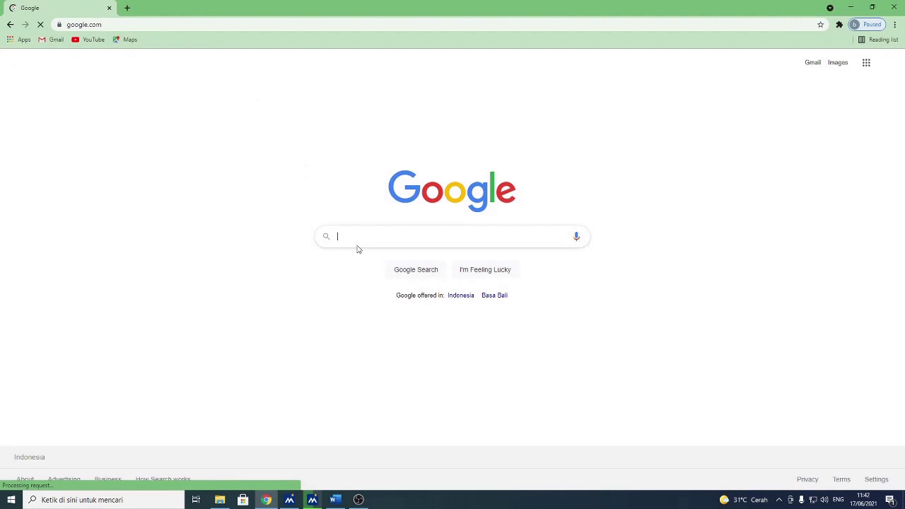
{"action": "type", "text": "a"}
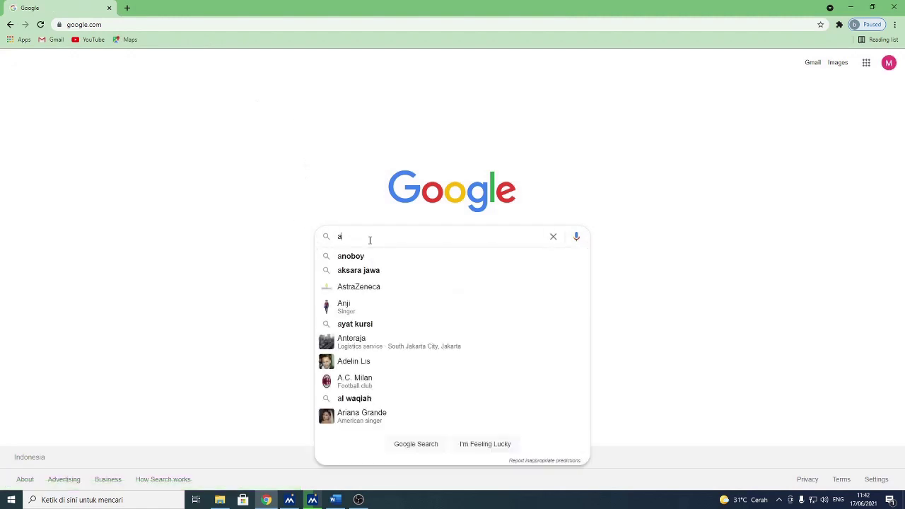
{"action": "type", "text": "r rehla"}
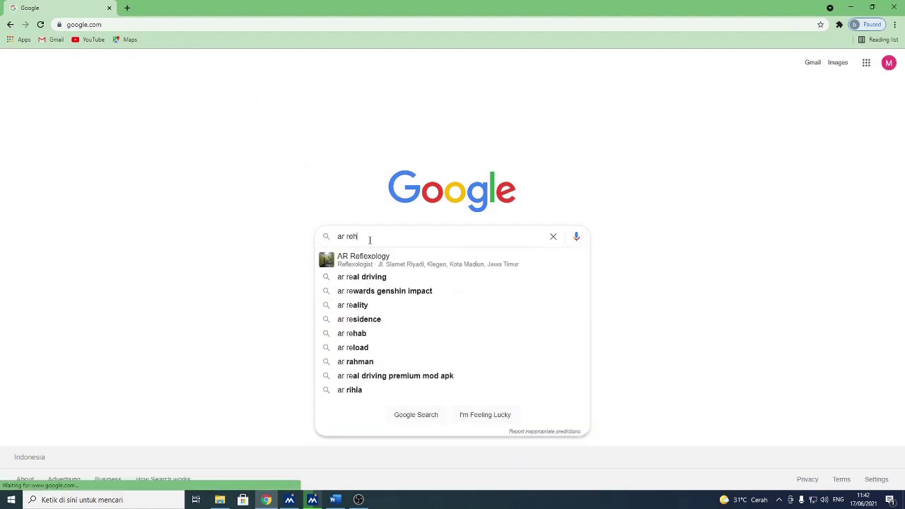
{"action": "key", "text": "Return"}
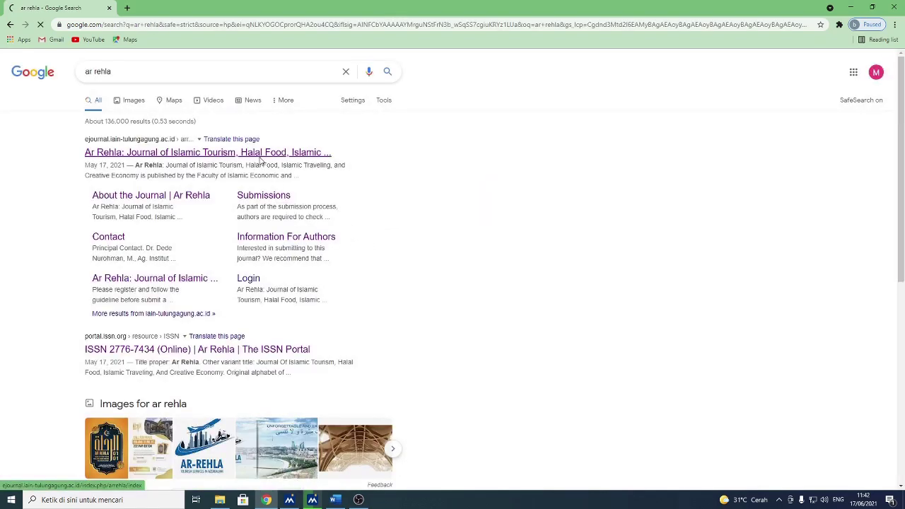
{"action": "left_click", "coordinate": [259, 160]}
Look over the journal's home page, open its Editorial Team page, and examine the listed editors.
{"action": "scroll", "coordinate": [374, 185], "scroll_direction": "down", "scroll_amount": 1}
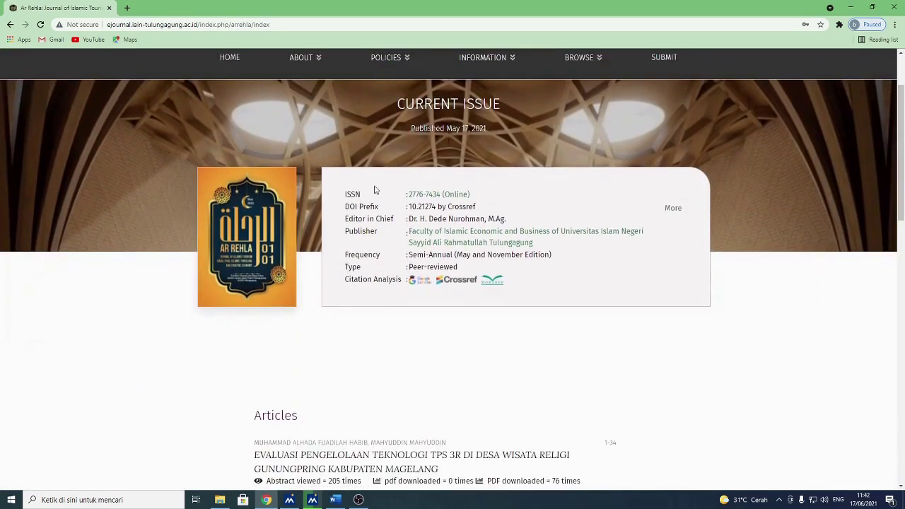
{"action": "scroll", "coordinate": [375, 187], "scroll_direction": "down", "scroll_amount": 2}
{"action": "scroll", "coordinate": [375, 186], "scroll_direction": "up", "scroll_amount": 3}
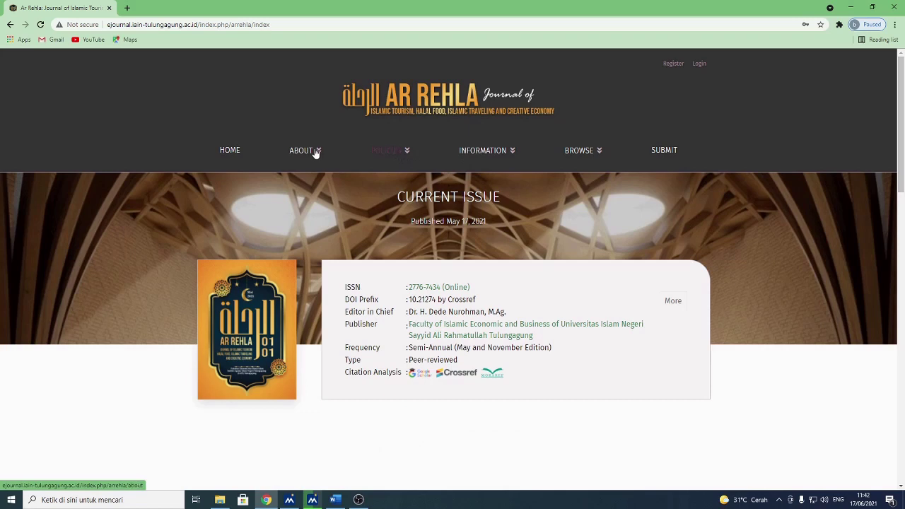
{"action": "mouse_move", "coordinate": [313, 151]}
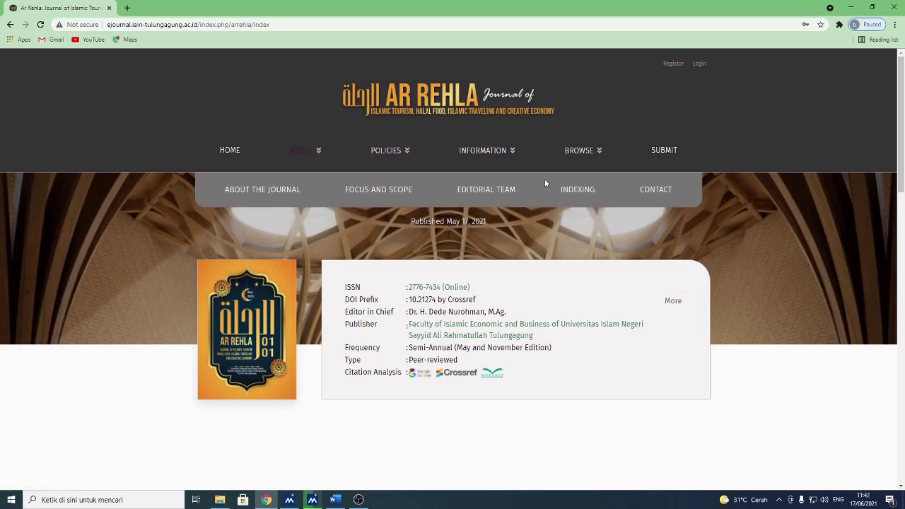
{"action": "left_click", "coordinate": [486, 190]}
{"action": "scroll", "coordinate": [367, 236], "scroll_direction": "down", "scroll_amount": 2}
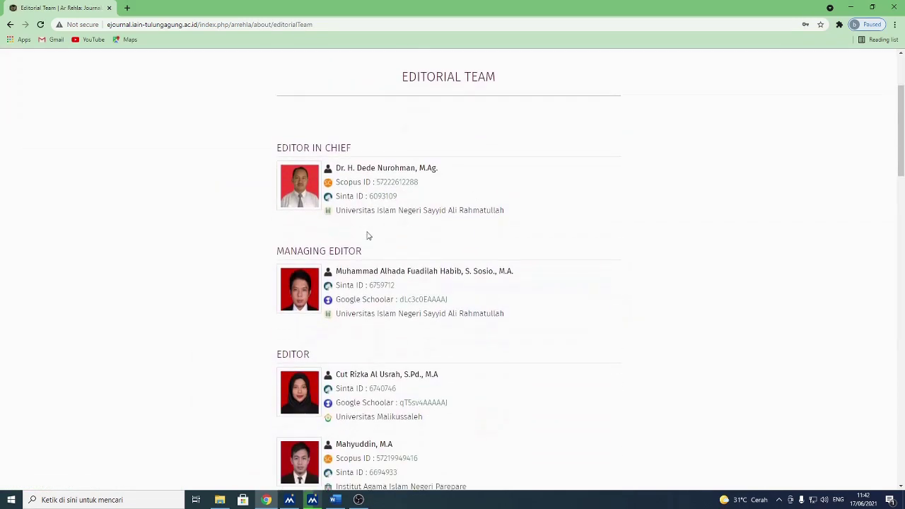
{"action": "scroll", "coordinate": [398, 288], "scroll_direction": "down", "scroll_amount": 1}
Highlight the managing editor's entry on the Editorial Team page, and return to the journal's home page.
{"action": "left_click_drag", "start_coordinate": [271, 207], "coordinate": [425, 205]}
{"action": "left_click", "coordinate": [425, 206]}
{"action": "scroll", "coordinate": [427, 206], "scroll_direction": "up", "scroll_amount": 2}
{"action": "scroll", "coordinate": [425, 206], "scroll_direction": "up", "scroll_amount": 1}
{"action": "left_click", "coordinate": [226, 156]}
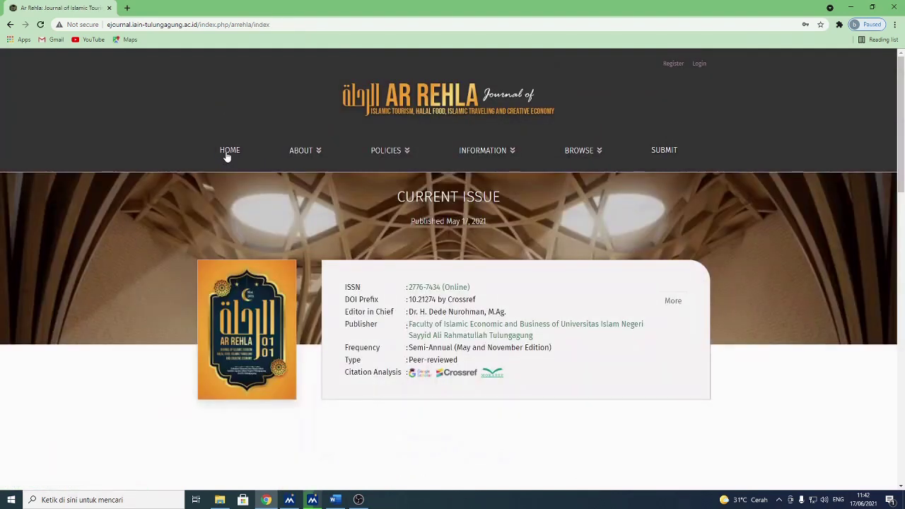